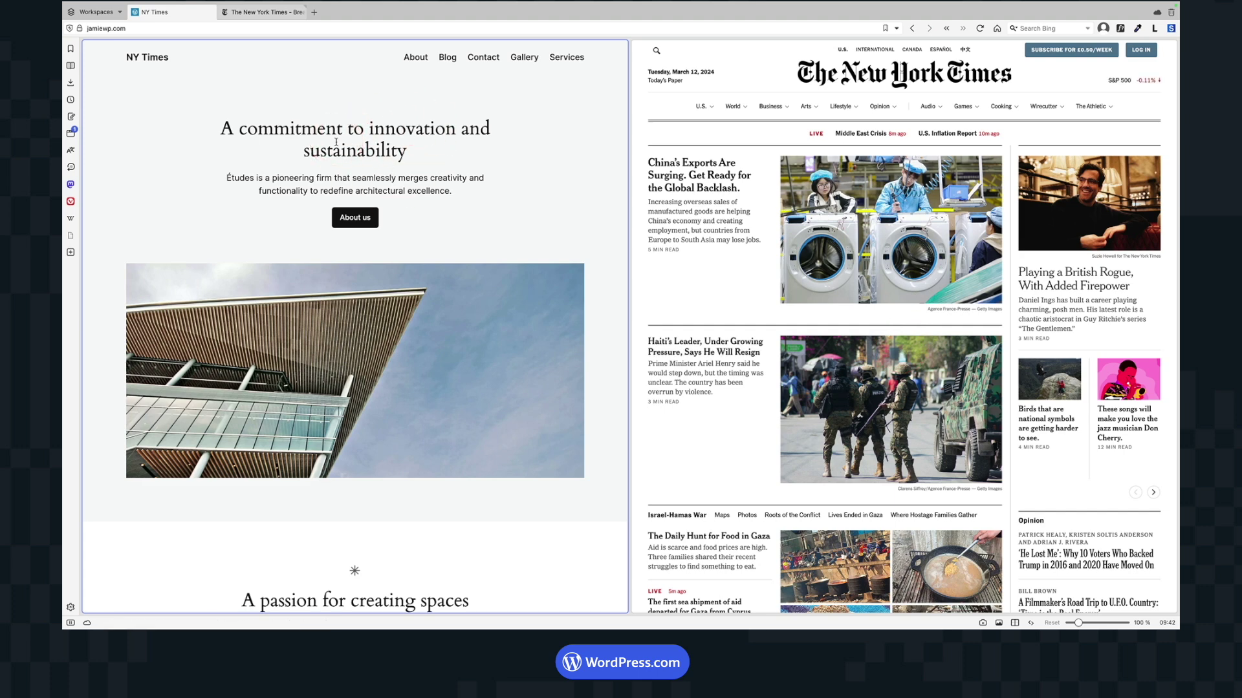
Go to the WordPress admin dashboard of the NY Times site at /wp-admin/ and open the site editor
click(170, 30)
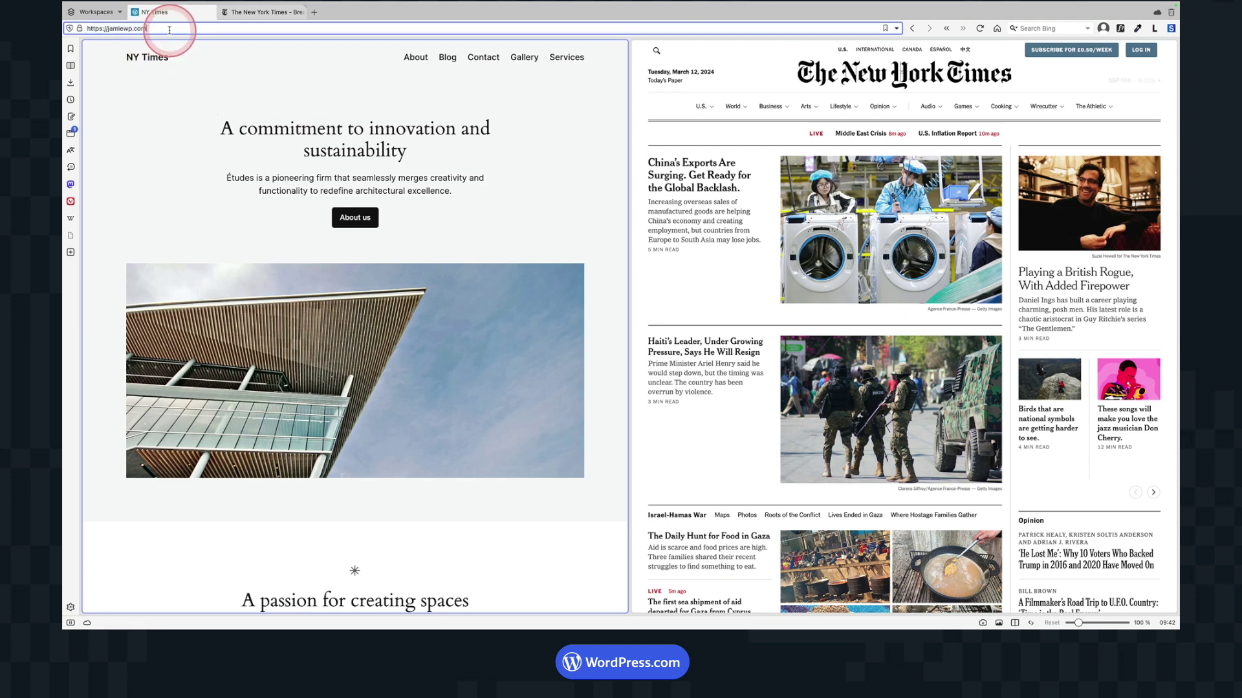
text(/wp-admin/)
key(Return)
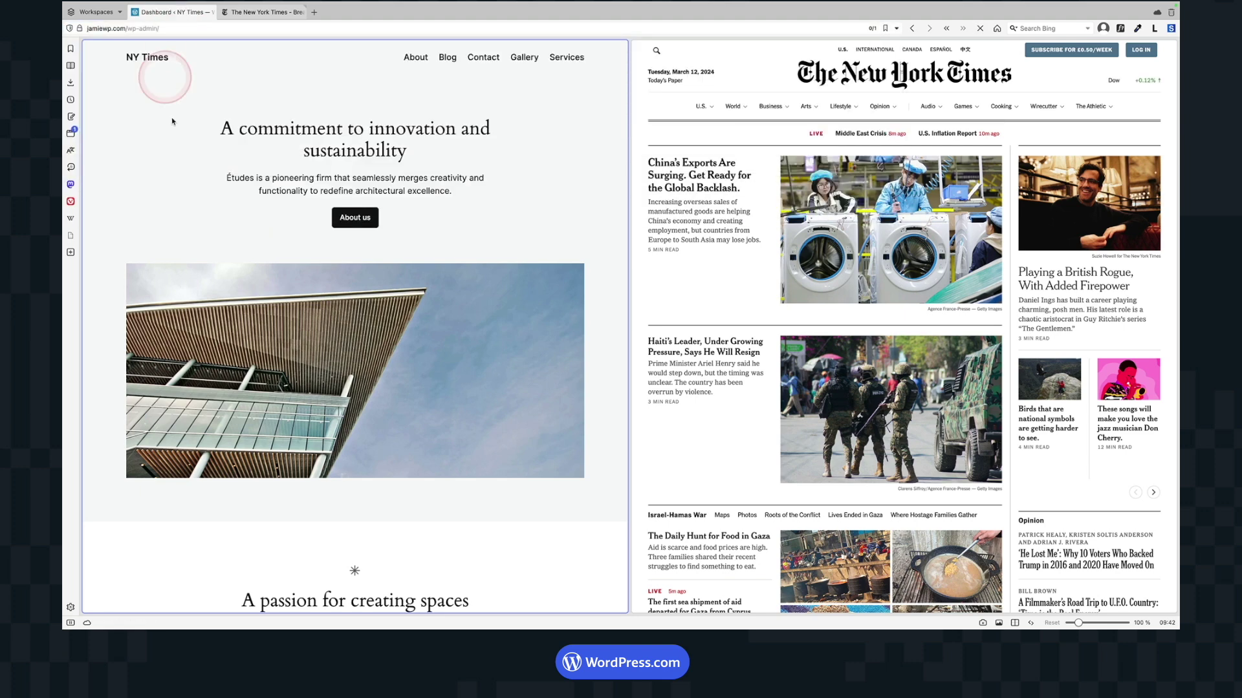
mouse_move(181, 309)
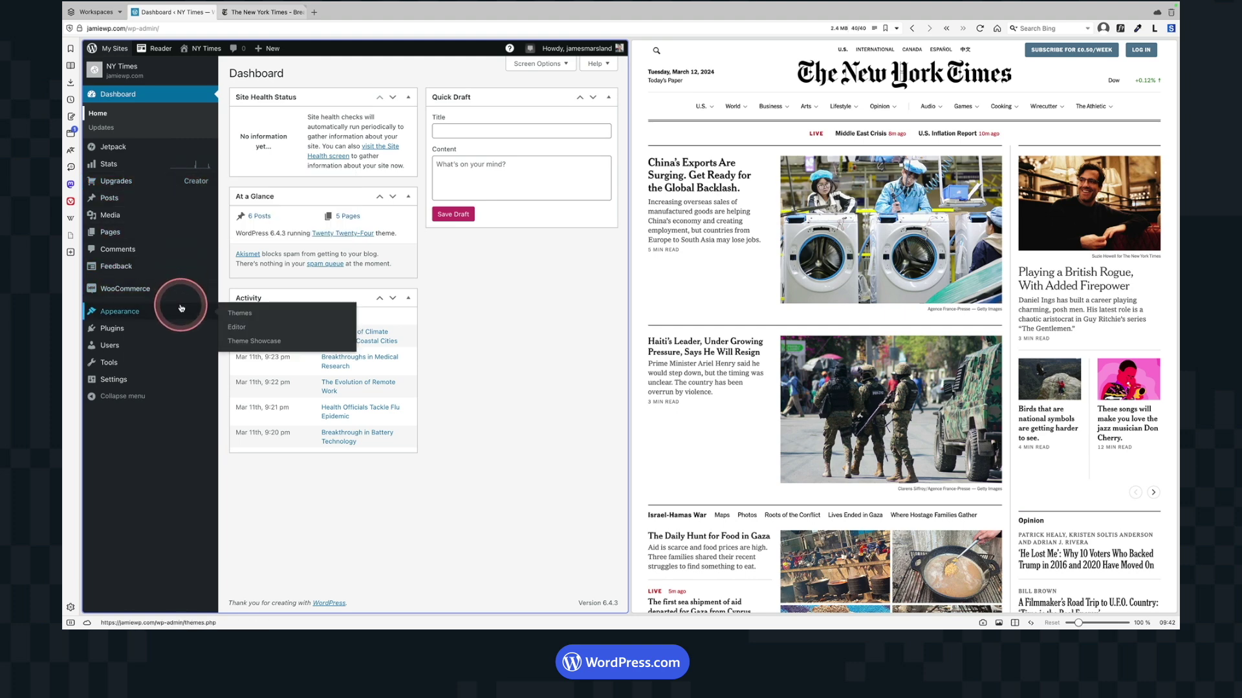
click(236, 327)
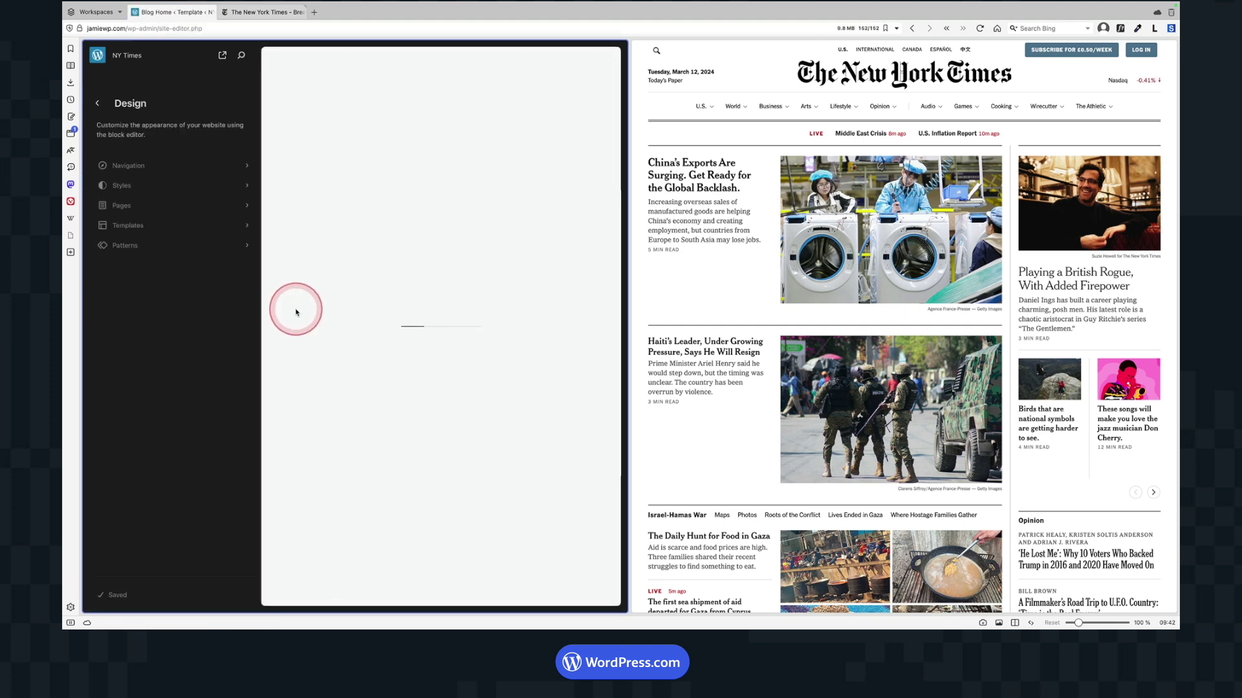
Add a new Front Page template and dismiss the pattern choice to start it blank
click(184, 228)
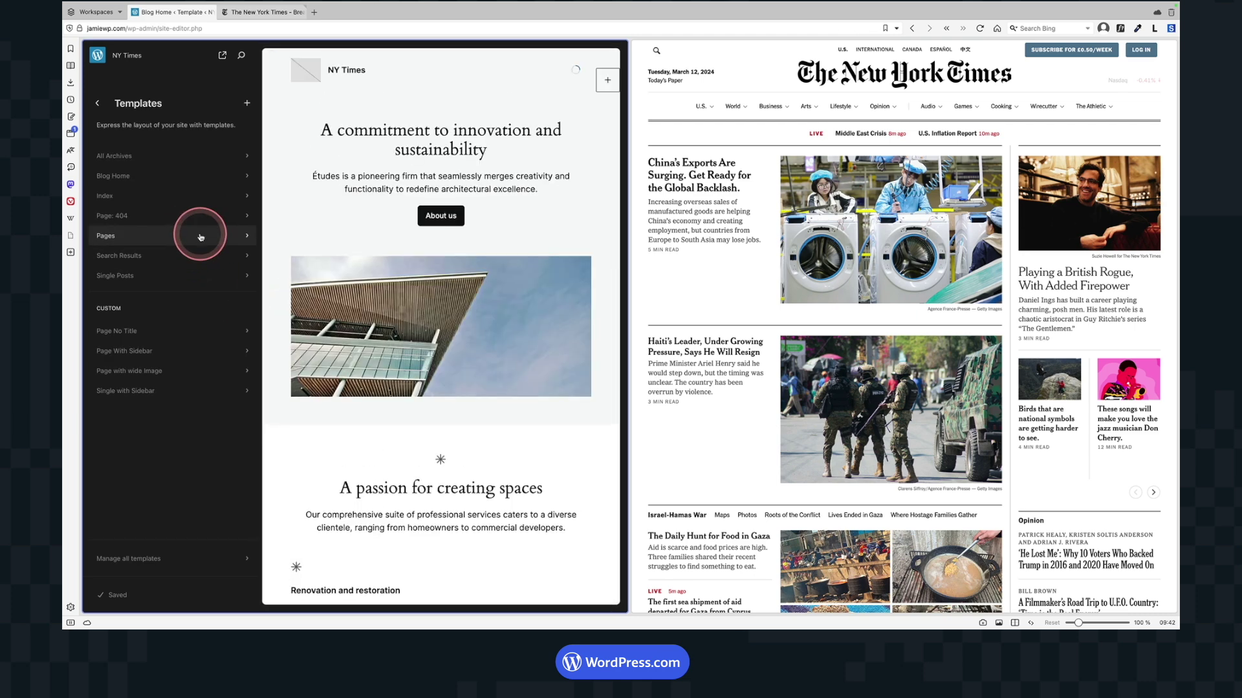
click(245, 102)
click(227, 160)
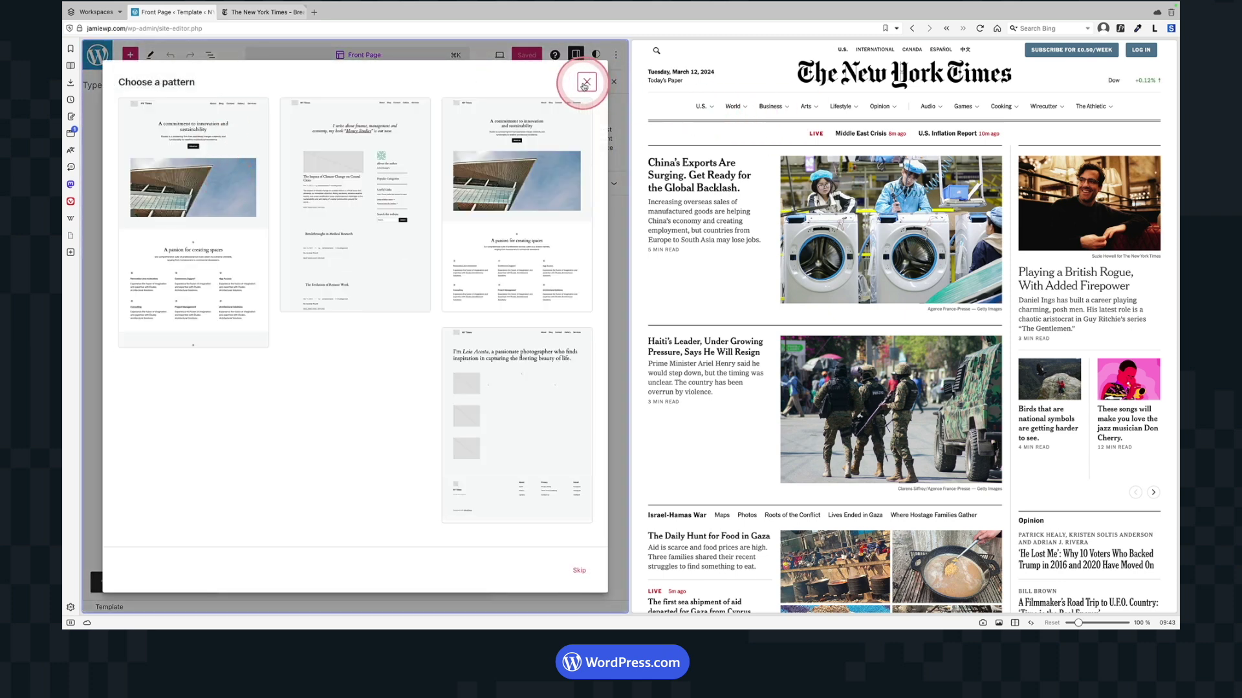
click(586, 83)
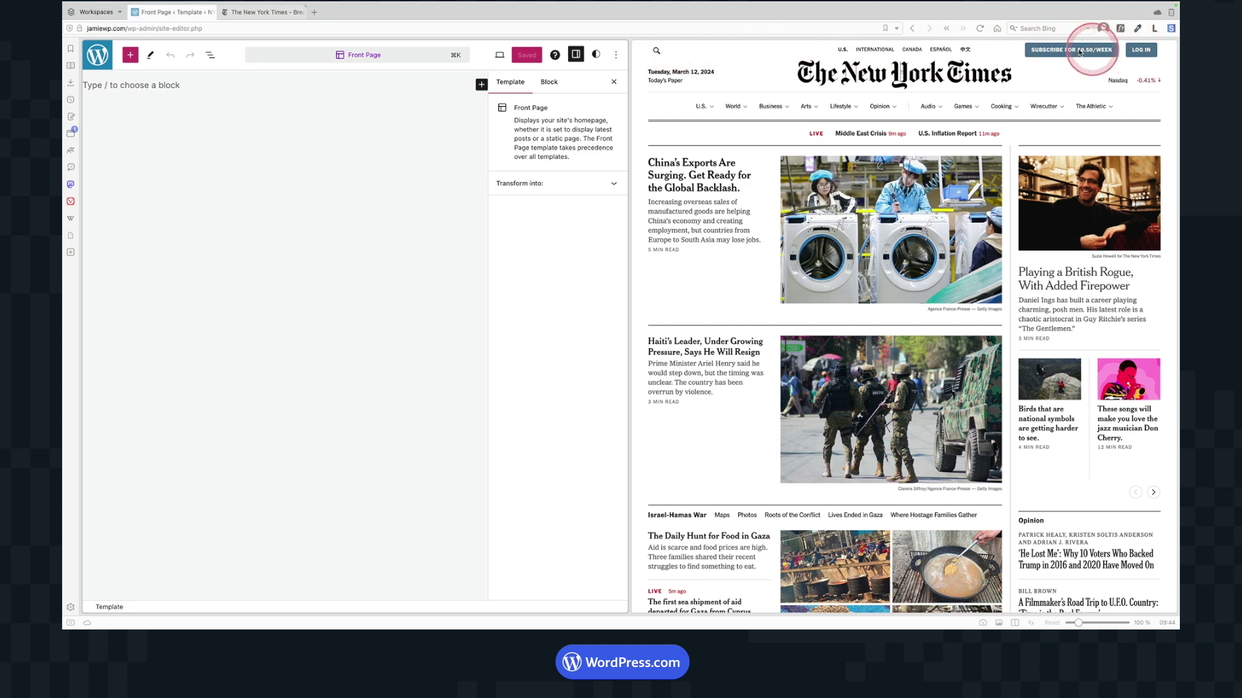
Insert a Columns block with three equal columns into the blank Front Page template
click(234, 89)
click(163, 89)
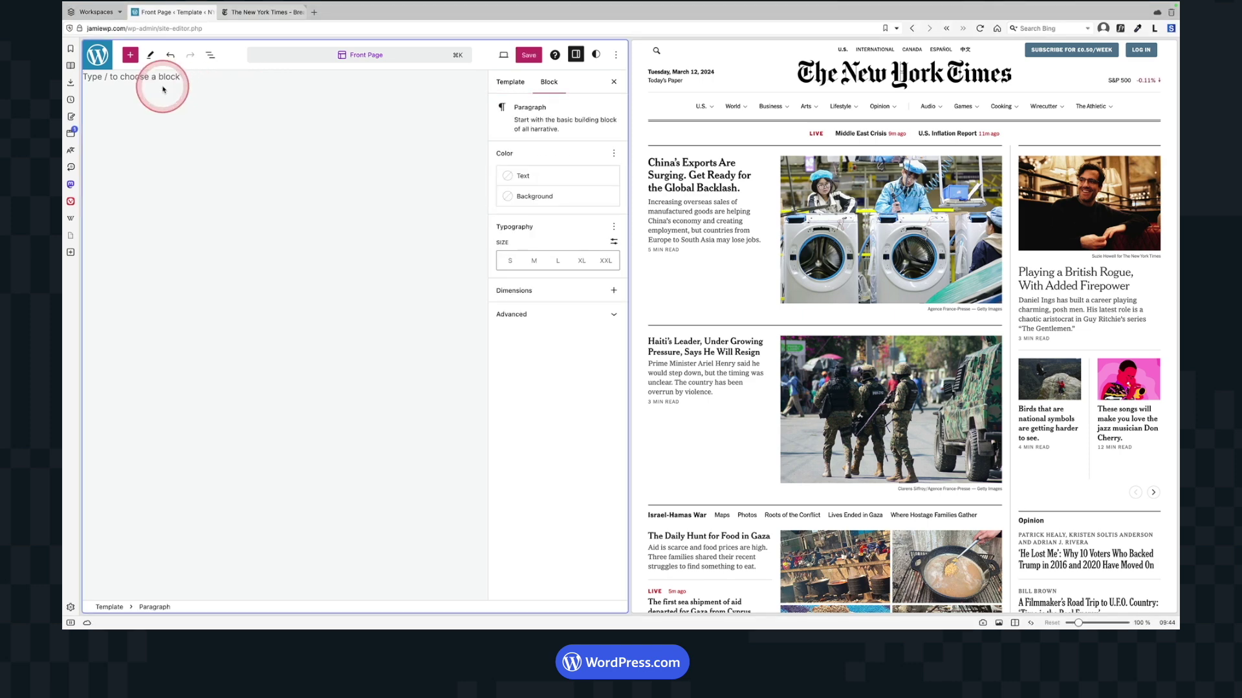
text(/)
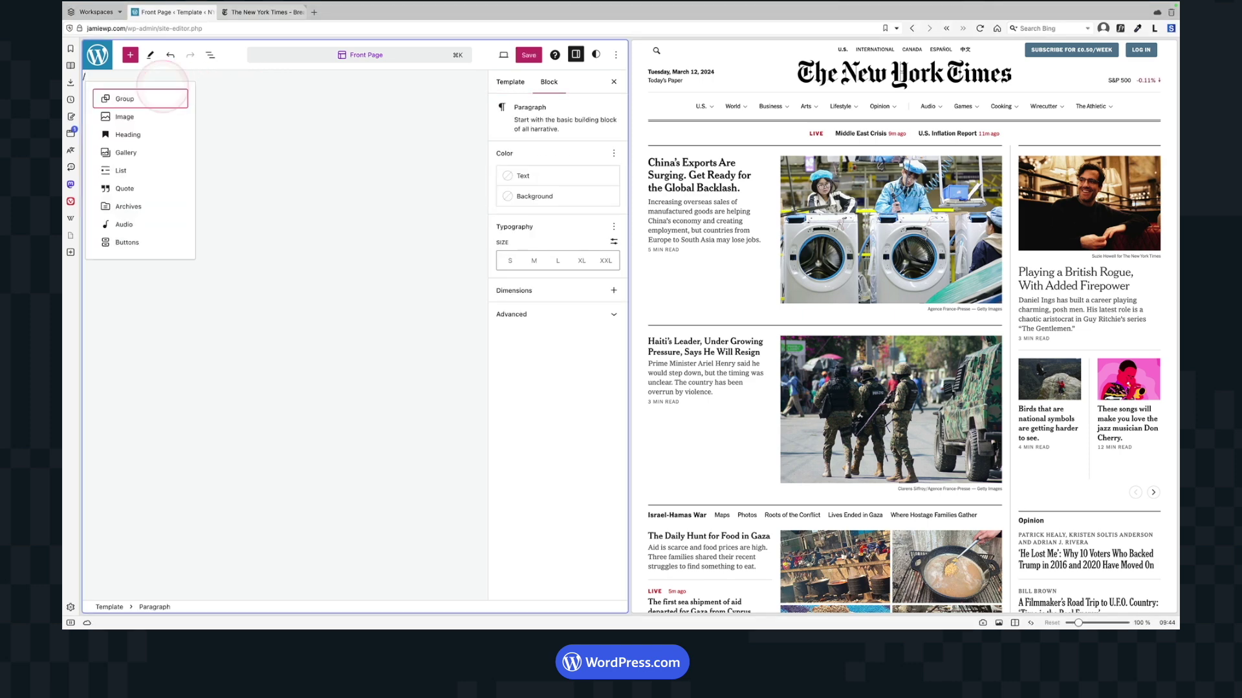
text(columns)
key(Return)
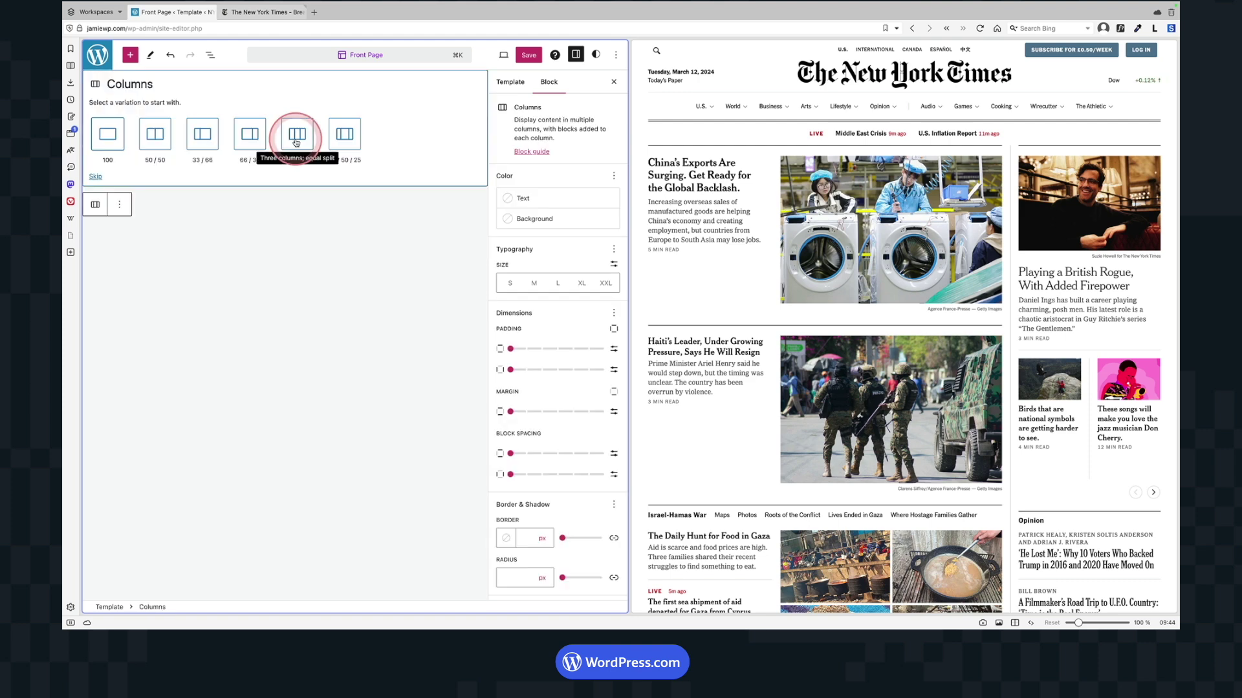
click(296, 143)
Search for the Search block and insert it into the first column
click(273, 87)
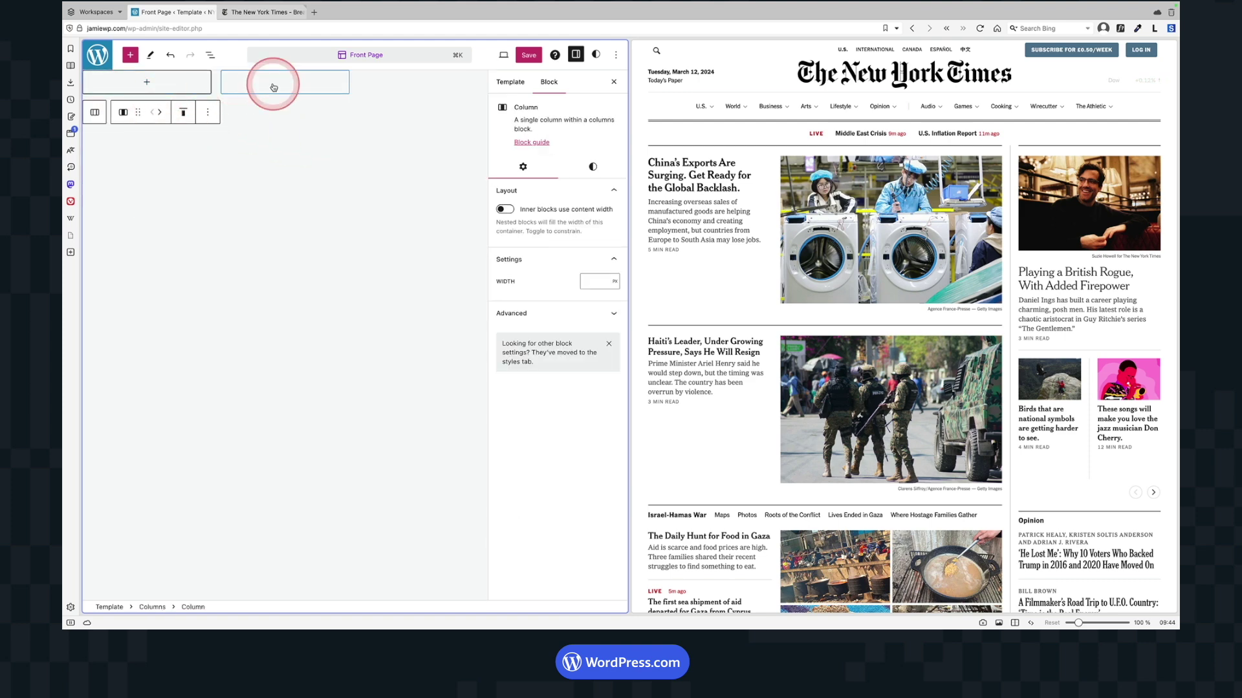
click(102, 76)
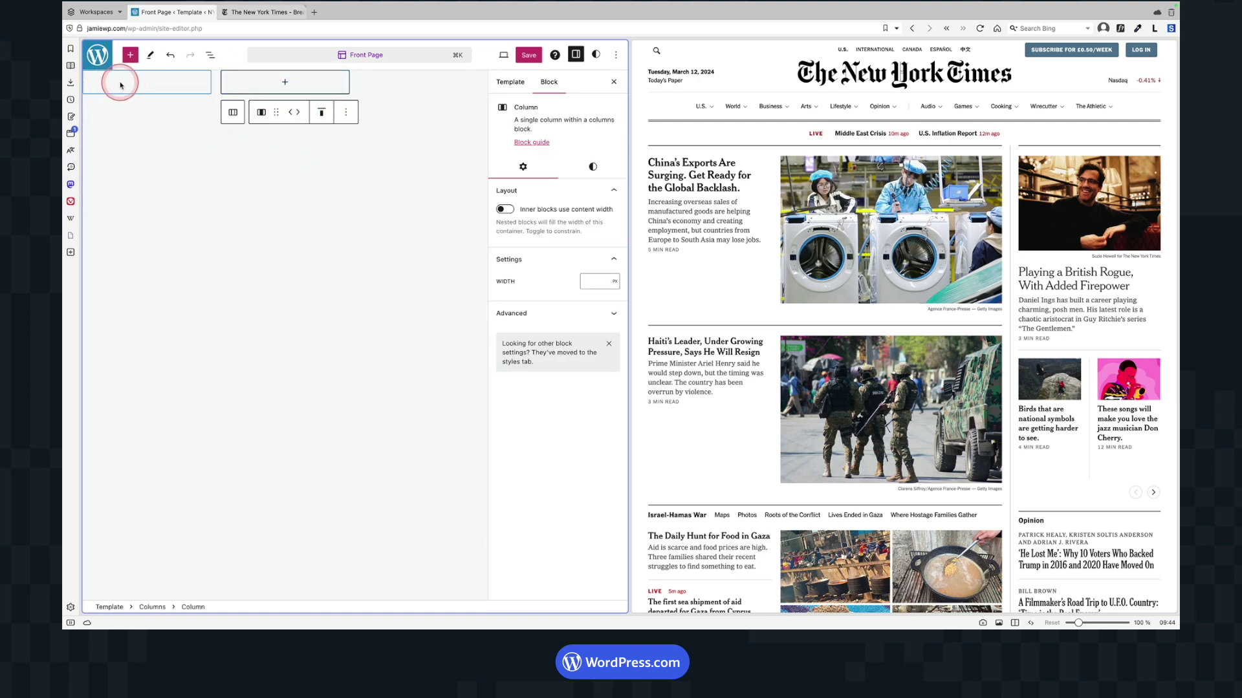
click(127, 85)
click(133, 84)
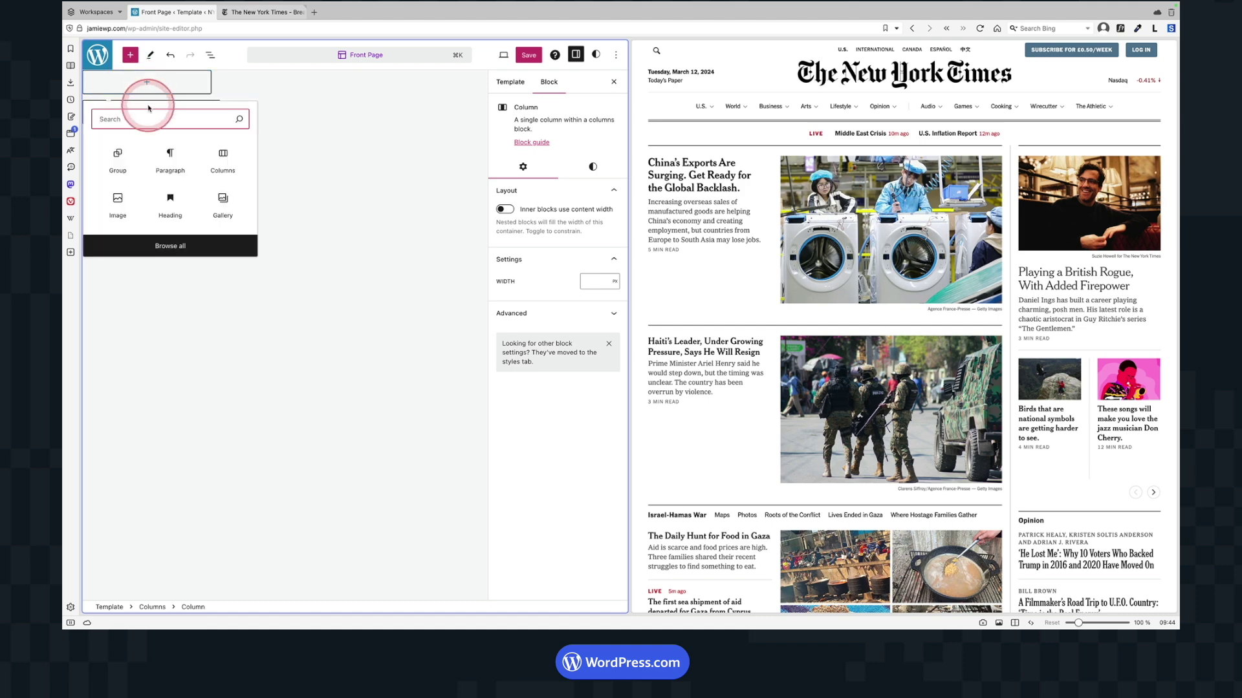
text(serach)
key(BackSpace)
key(BackSpace)
key(BackSpace)
text(arch)
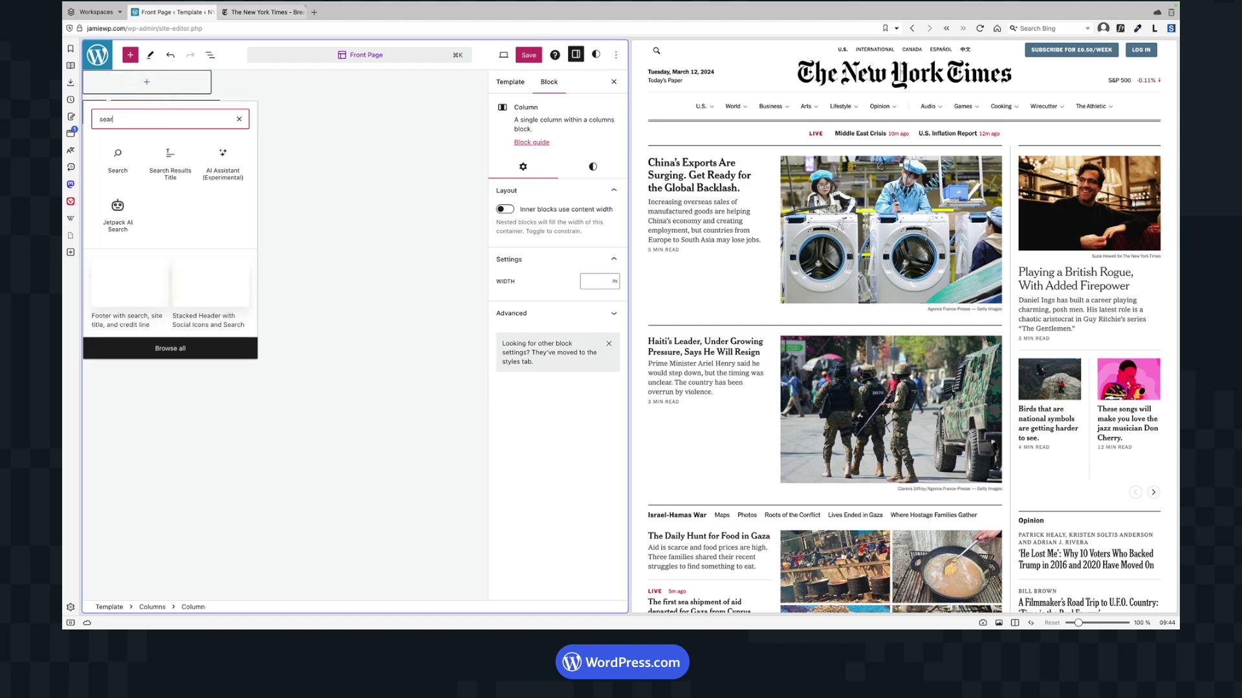
Switch the Search block to an icon button and remove its text field so only the button is shown
click(241, 117)
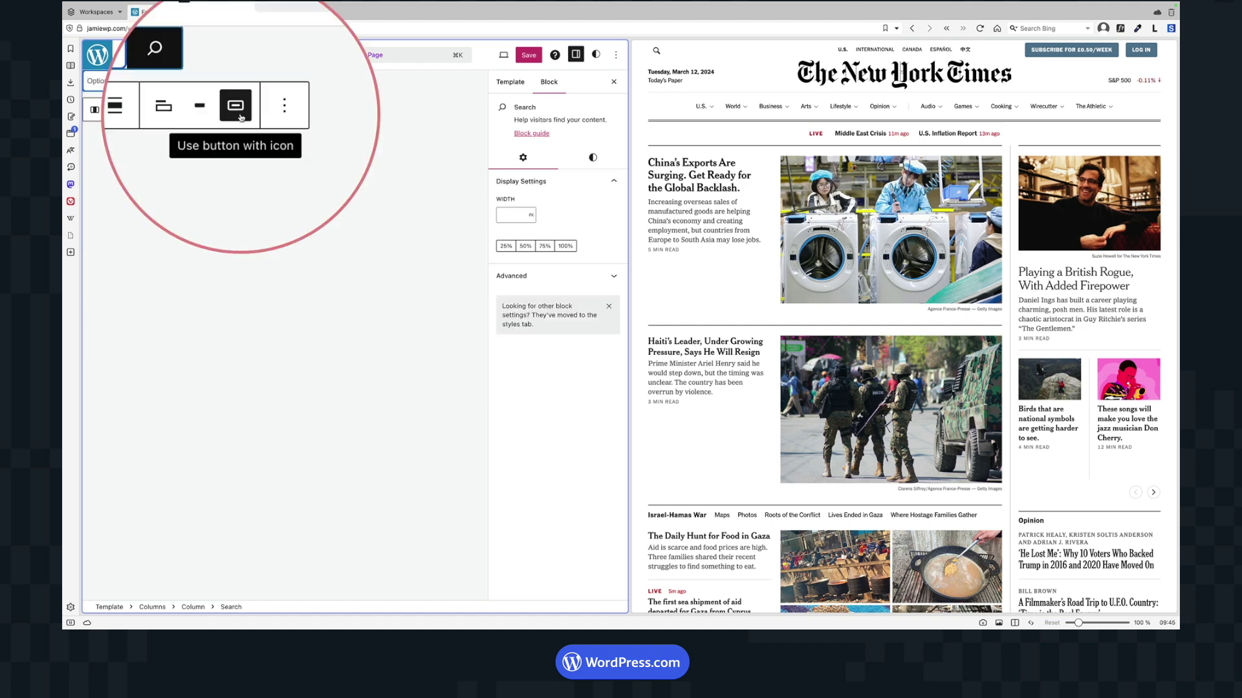
click(240, 116)
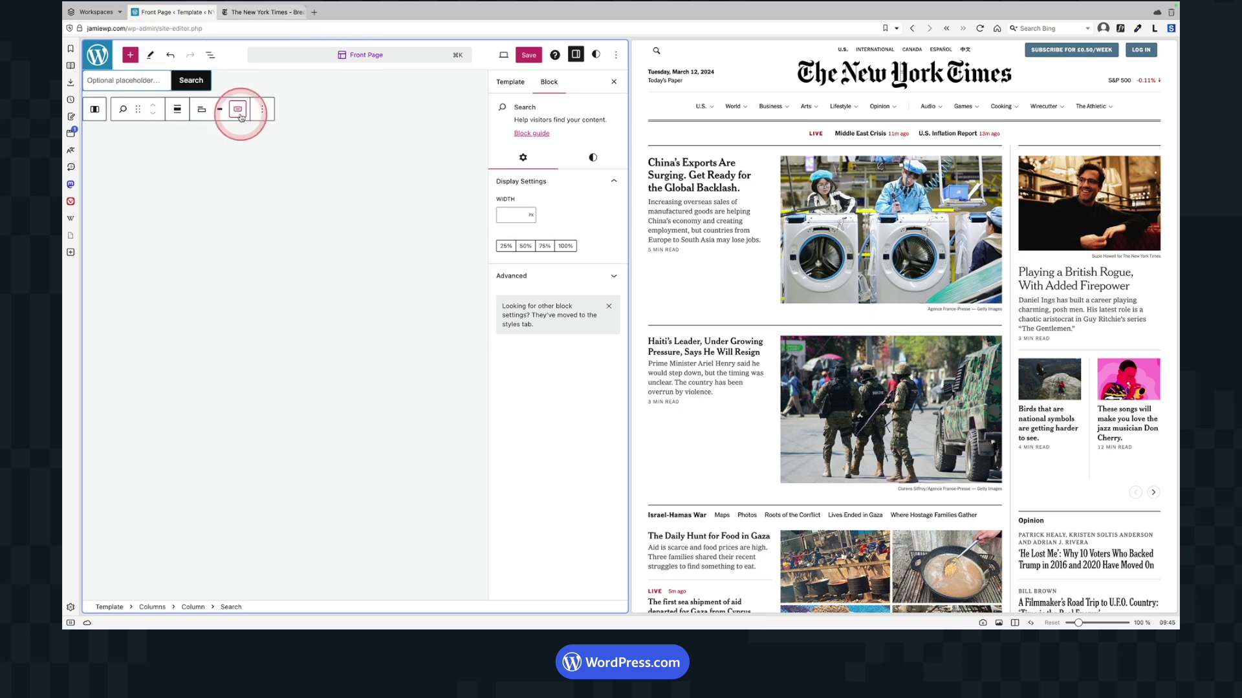
click(254, 79)
click(97, 81)
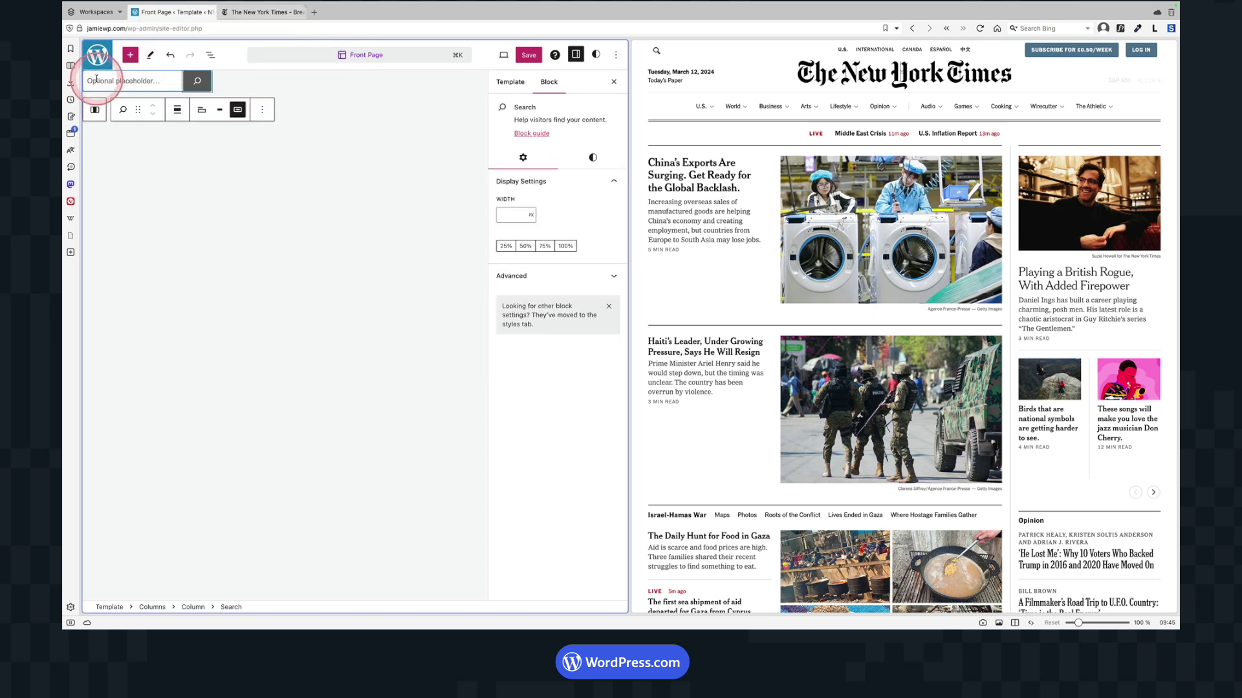
click(217, 81)
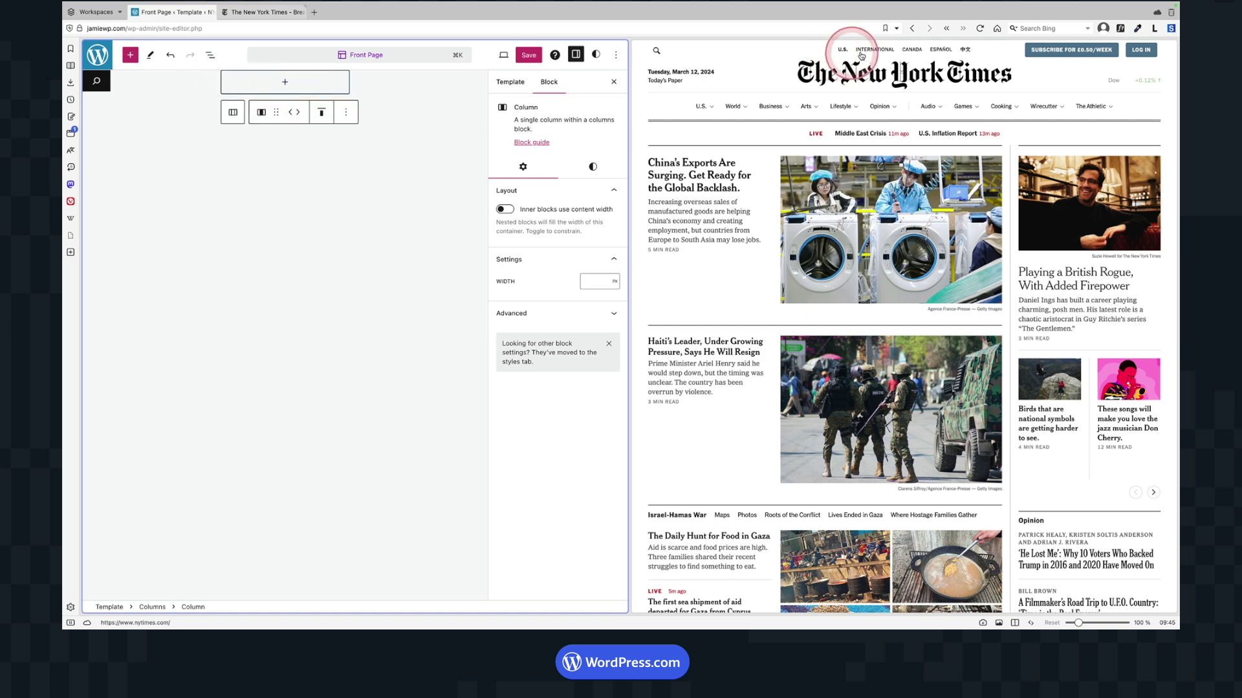
Insert a Row in the middle column containing the paragraphs U.S, INTERNATIONAL, CANADA and ESPONAL
click(286, 83)
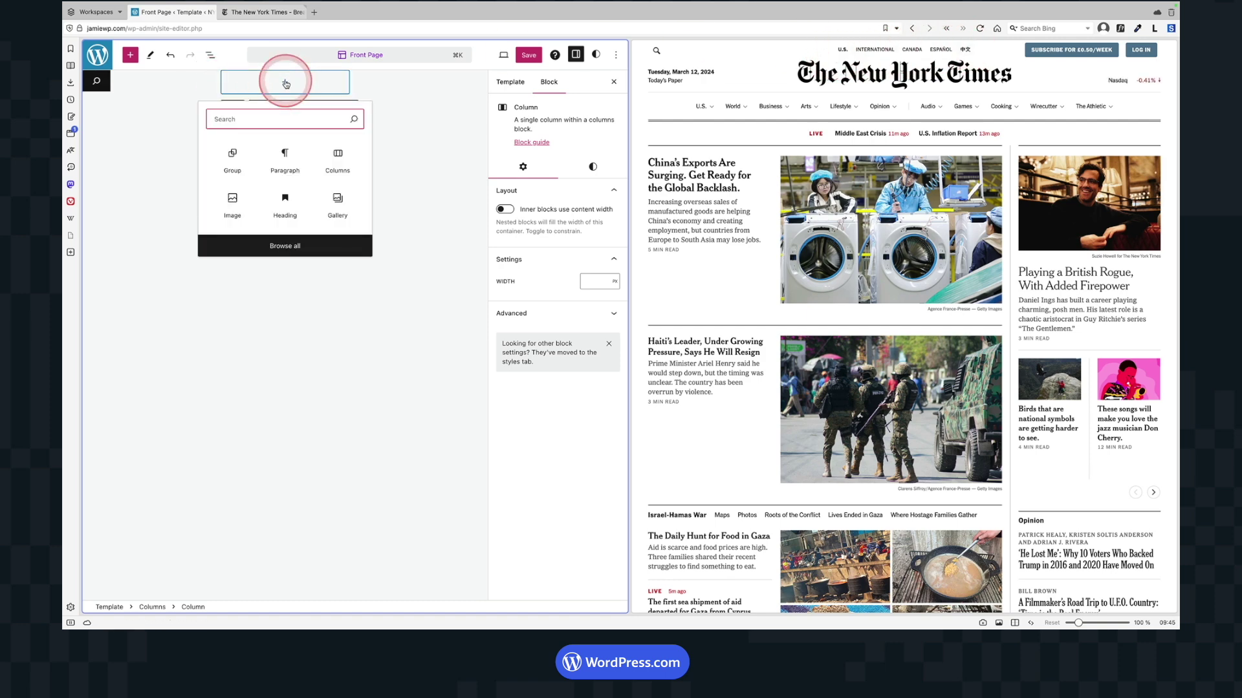
text(row)
click(222, 152)
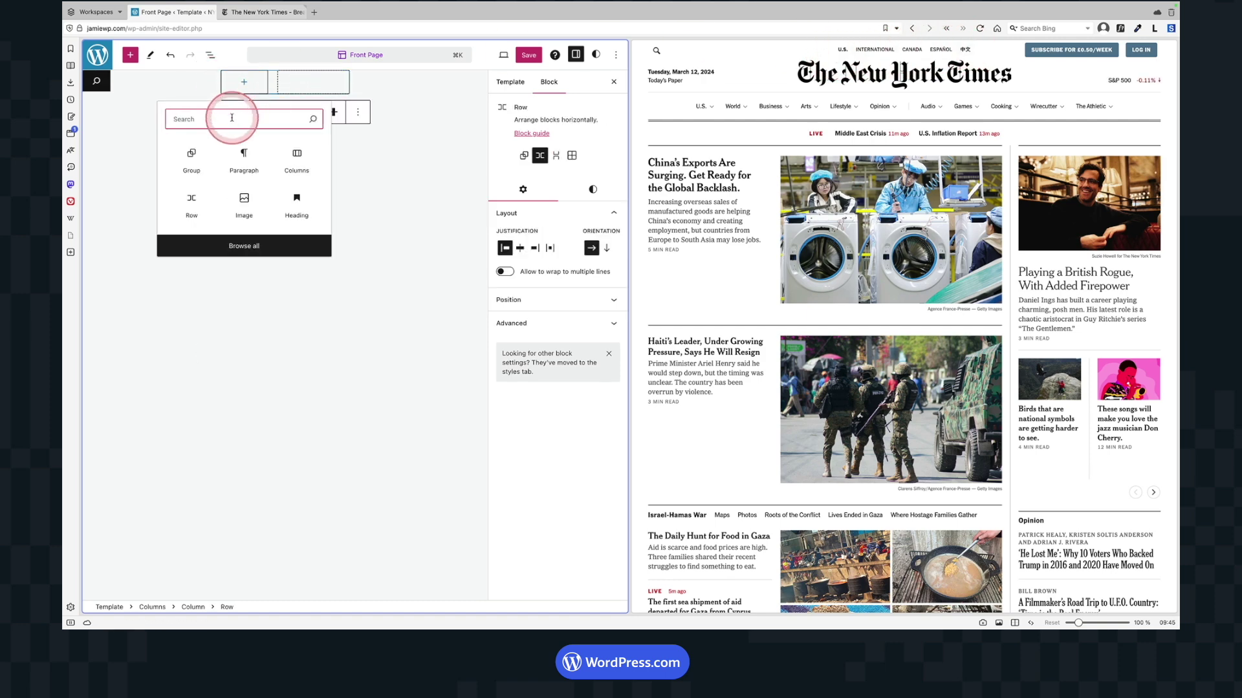
text(para)
click(183, 153)
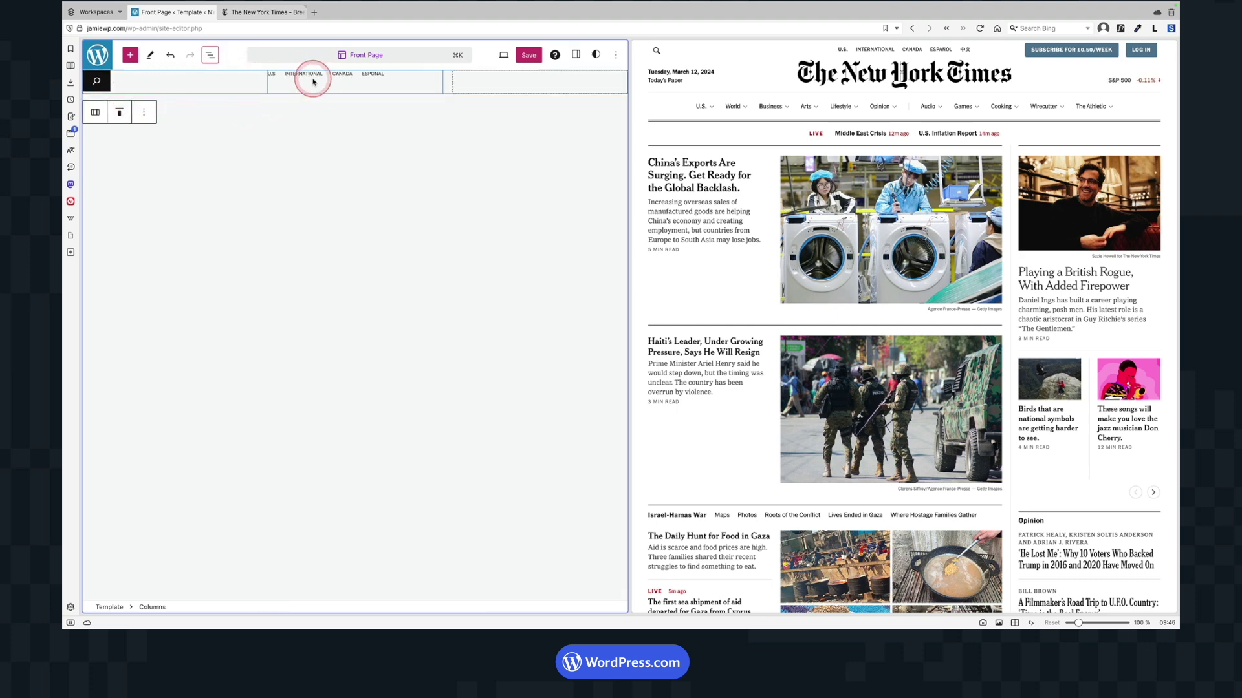
Select the Row holding the four edition paragraphs in the middle column and justify its items to the center
click(241, 73)
click(210, 55)
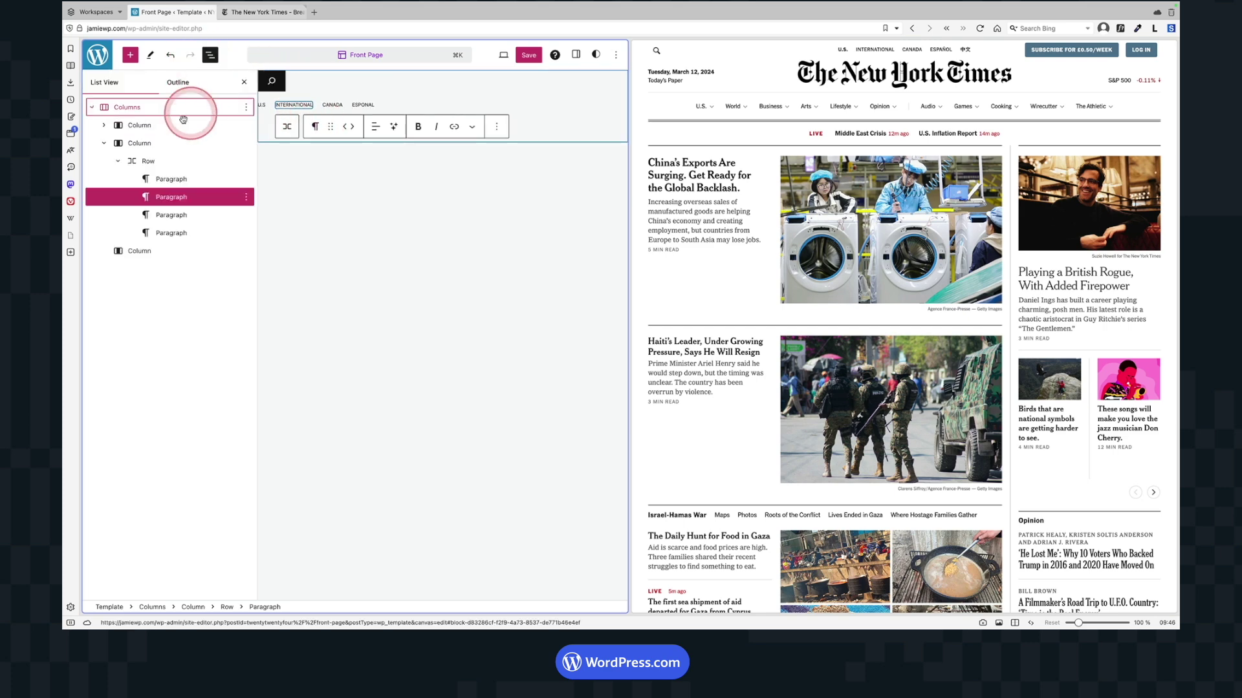
click(143, 162)
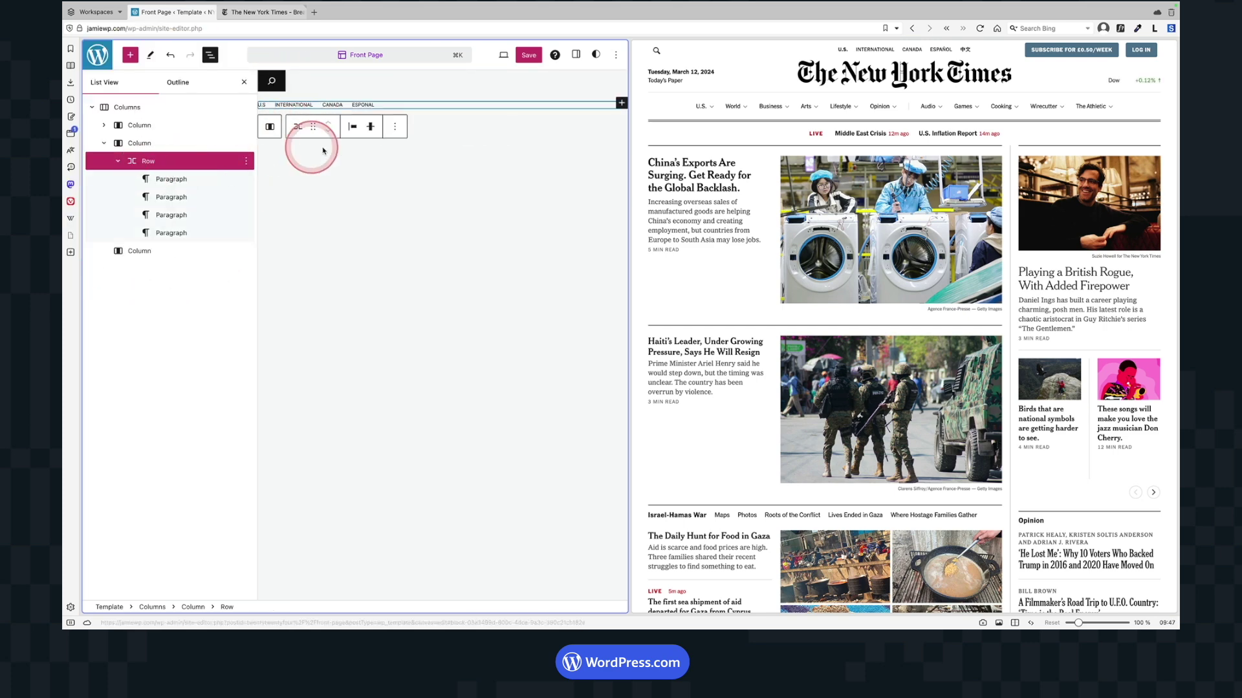
click(352, 126)
click(382, 176)
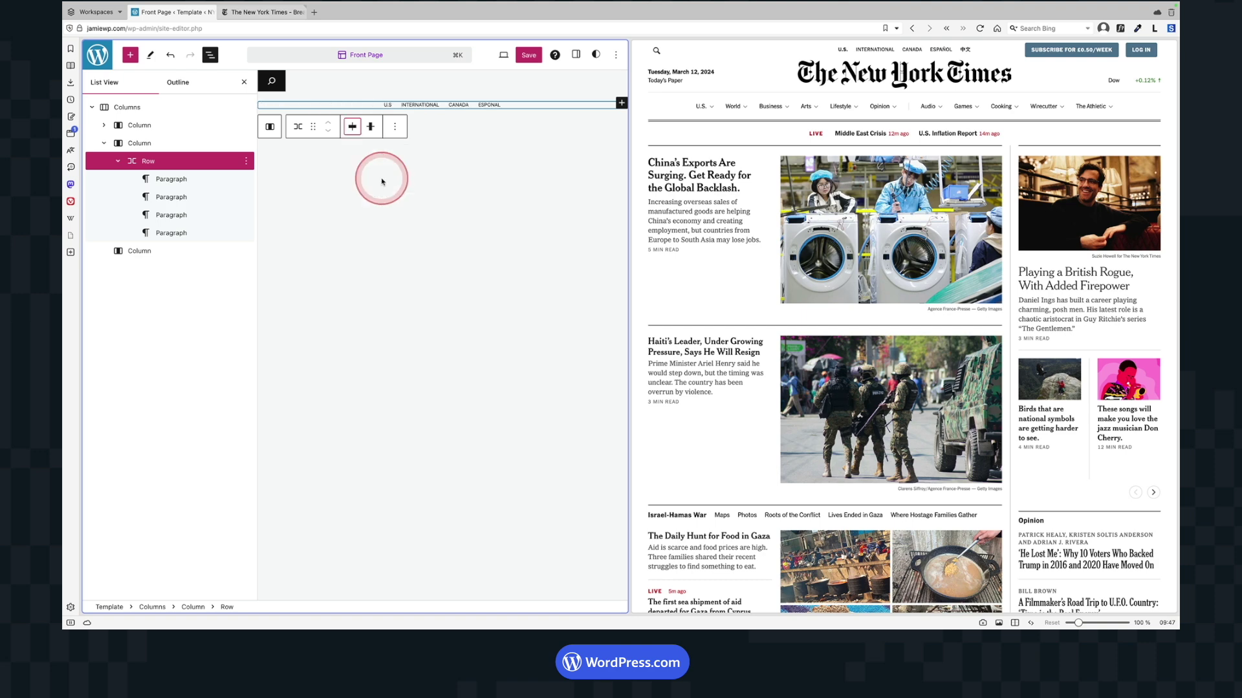
click(246, 83)
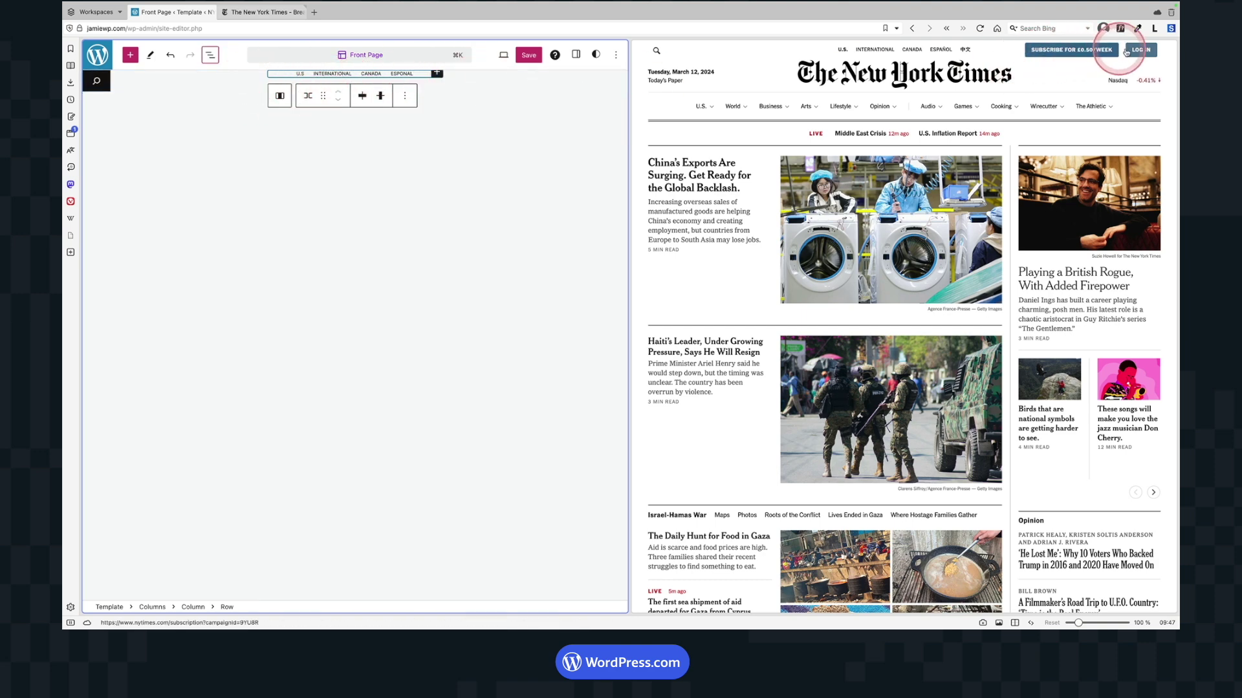
Insert a Buttons block in the third column with two buttons labelled SUBSCRIBE and LOG IN
click(521, 84)
click(538, 83)
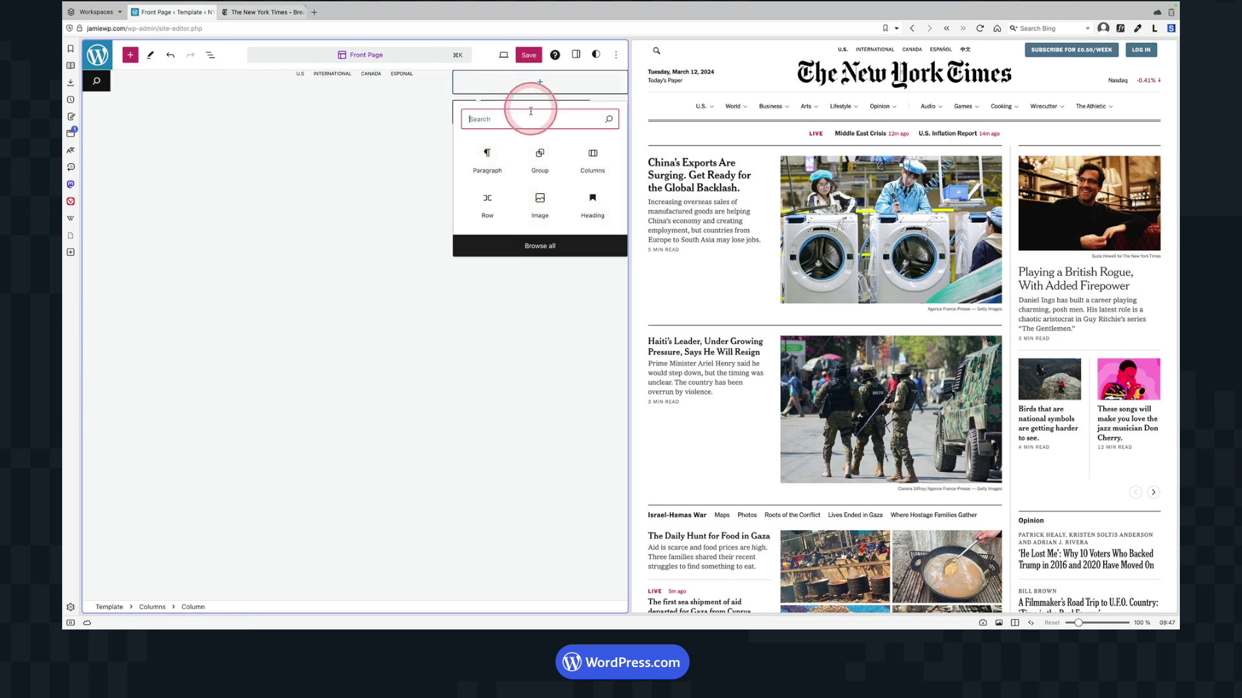
text(button)
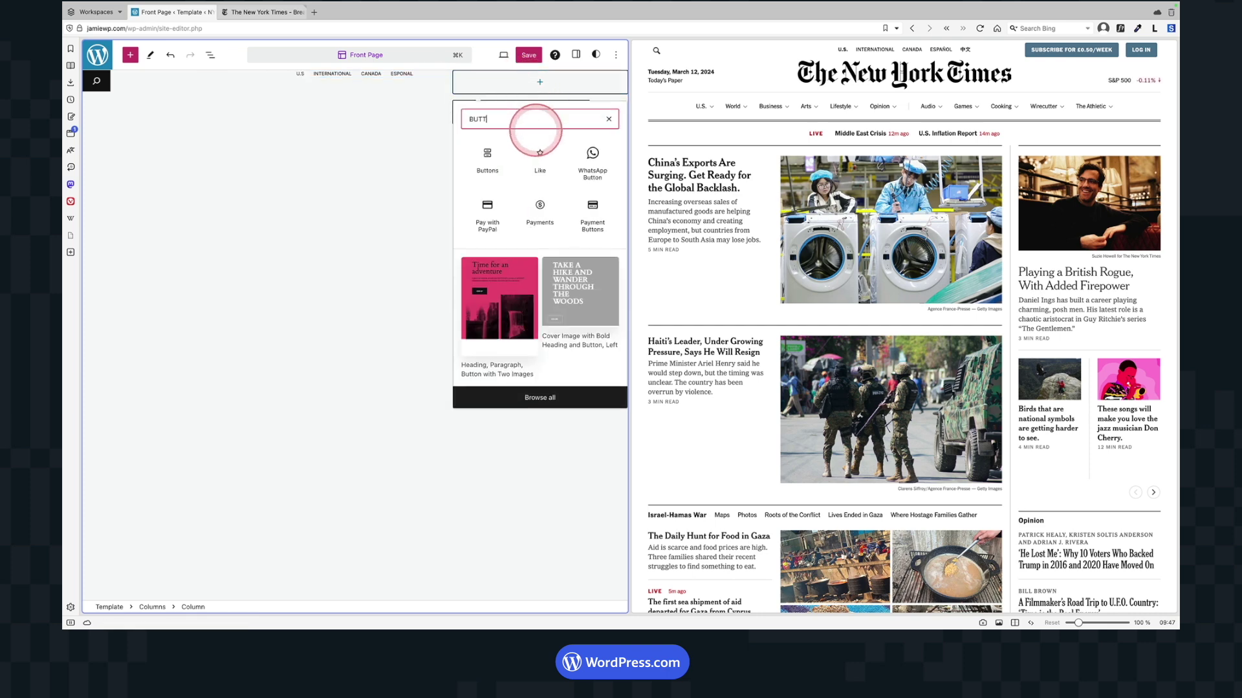
click(493, 151)
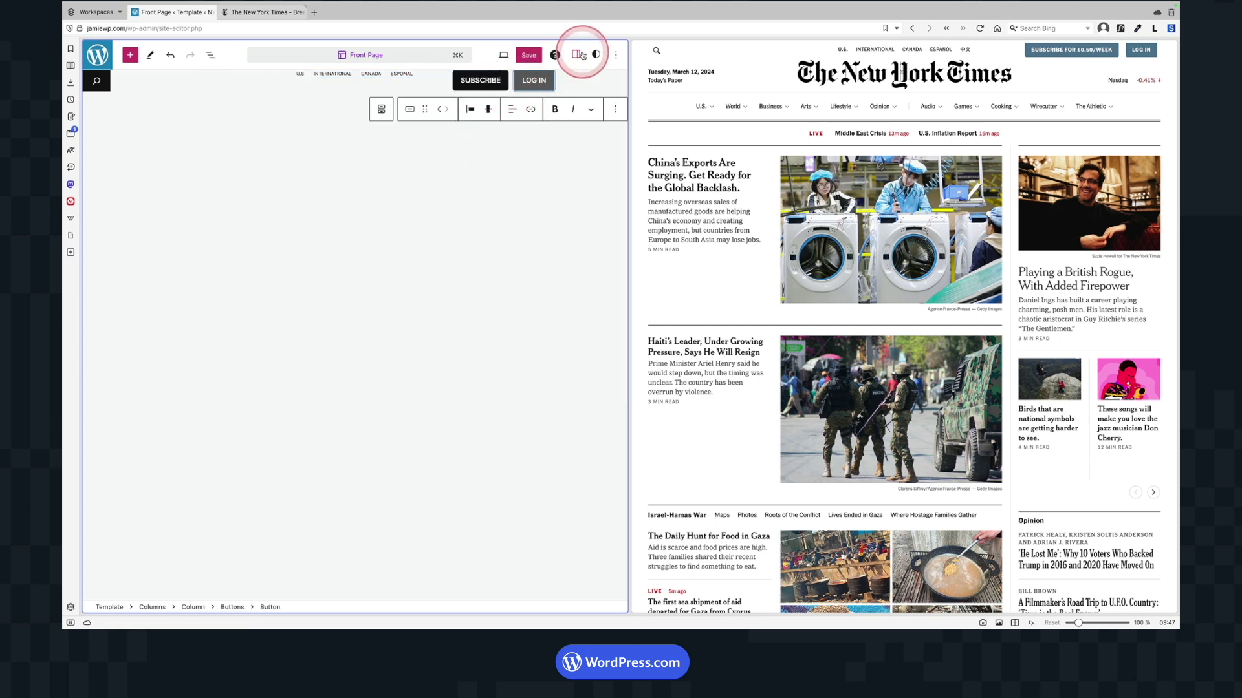
Set the text size of the SUBSCRIBE and LOG IN buttons to 0.5 rem and right-justify them
click(575, 54)
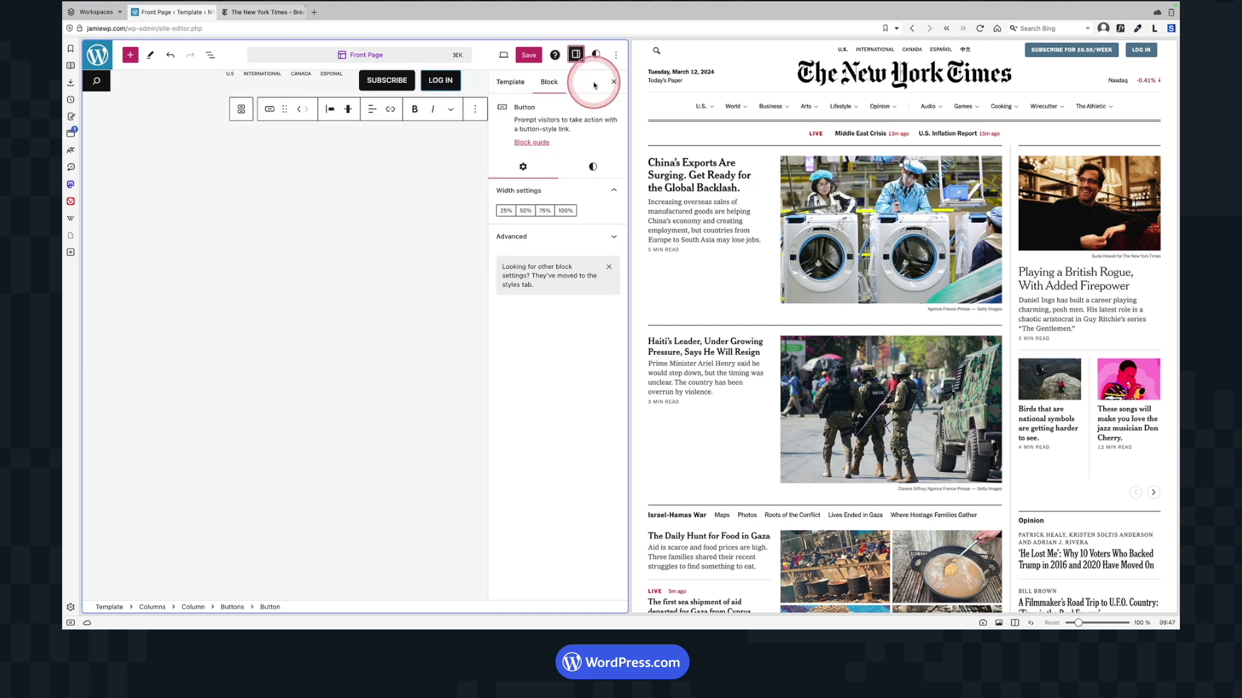
click(591, 167)
click(509, 353)
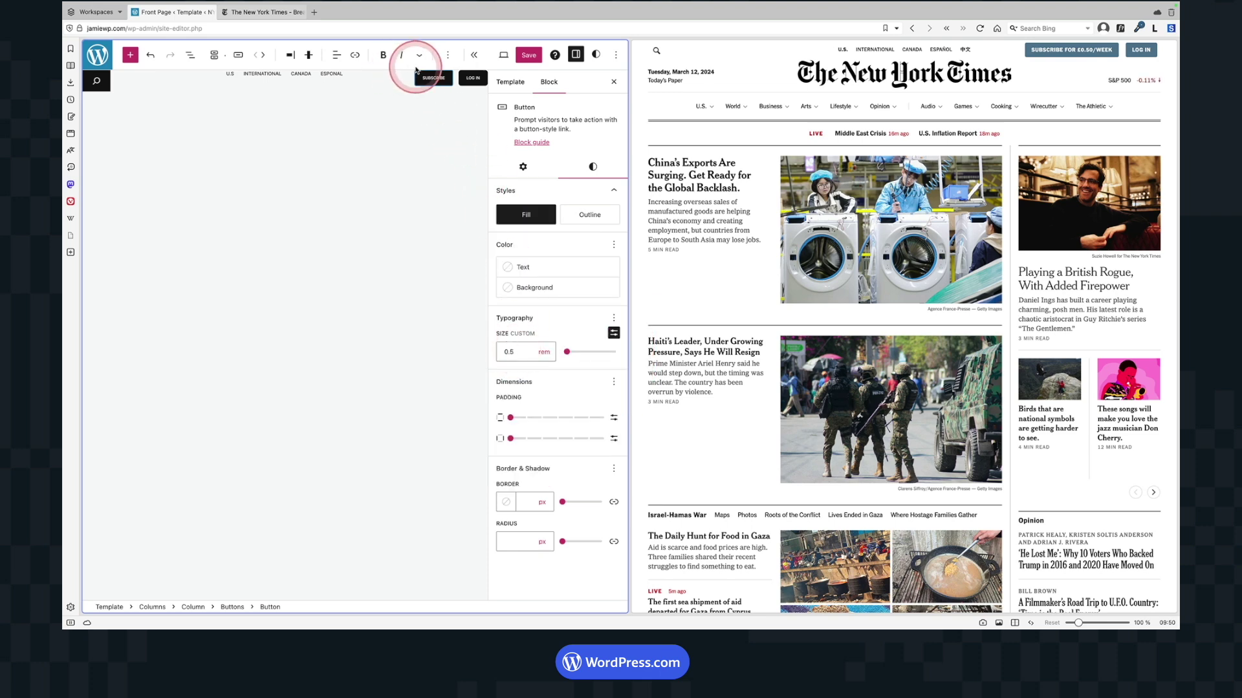
Set the SUBSCRIBE button's background to the custom hex color 366A91
click(542, 287)
click(417, 333)
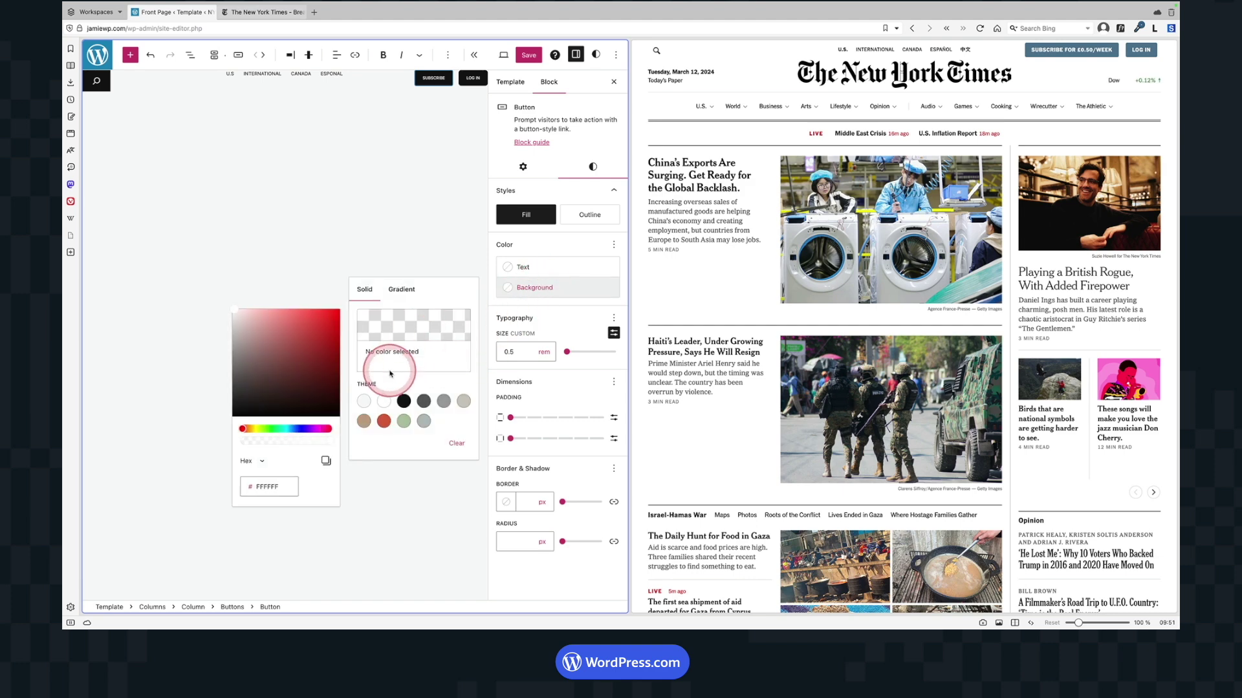
click(262, 485)
key(ctrl+v)
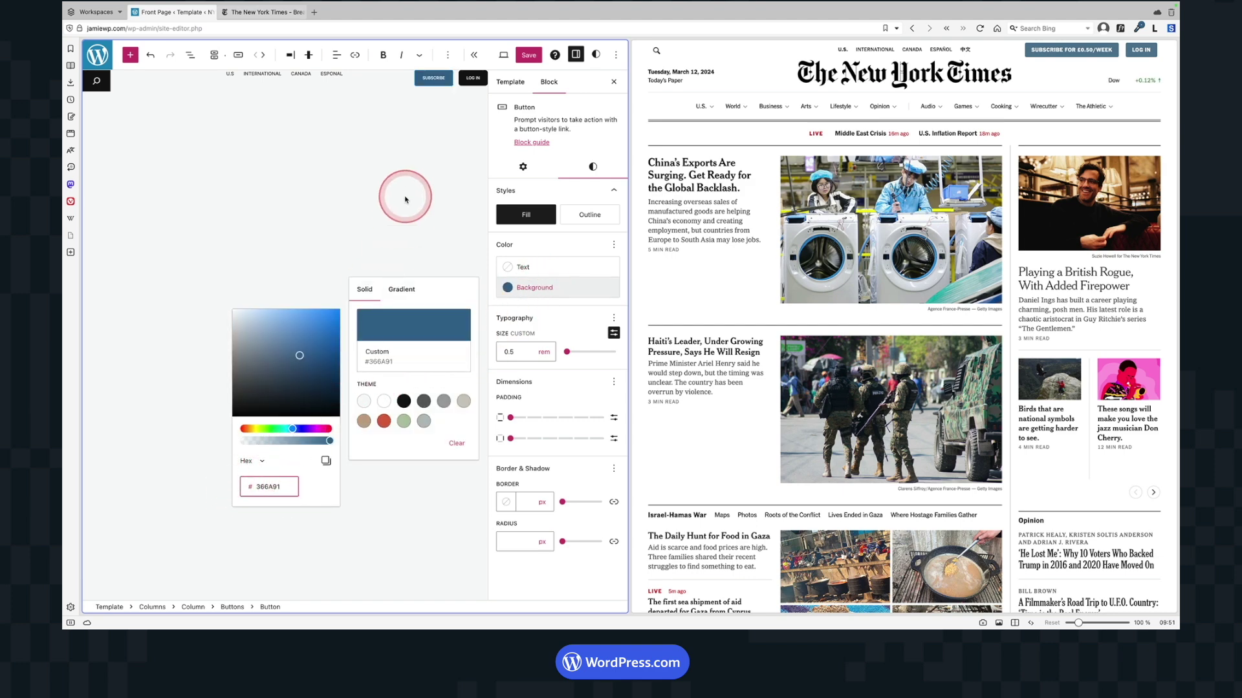
Set the LOG IN button's background to the custom hex color 366A91
click(472, 77)
click(590, 167)
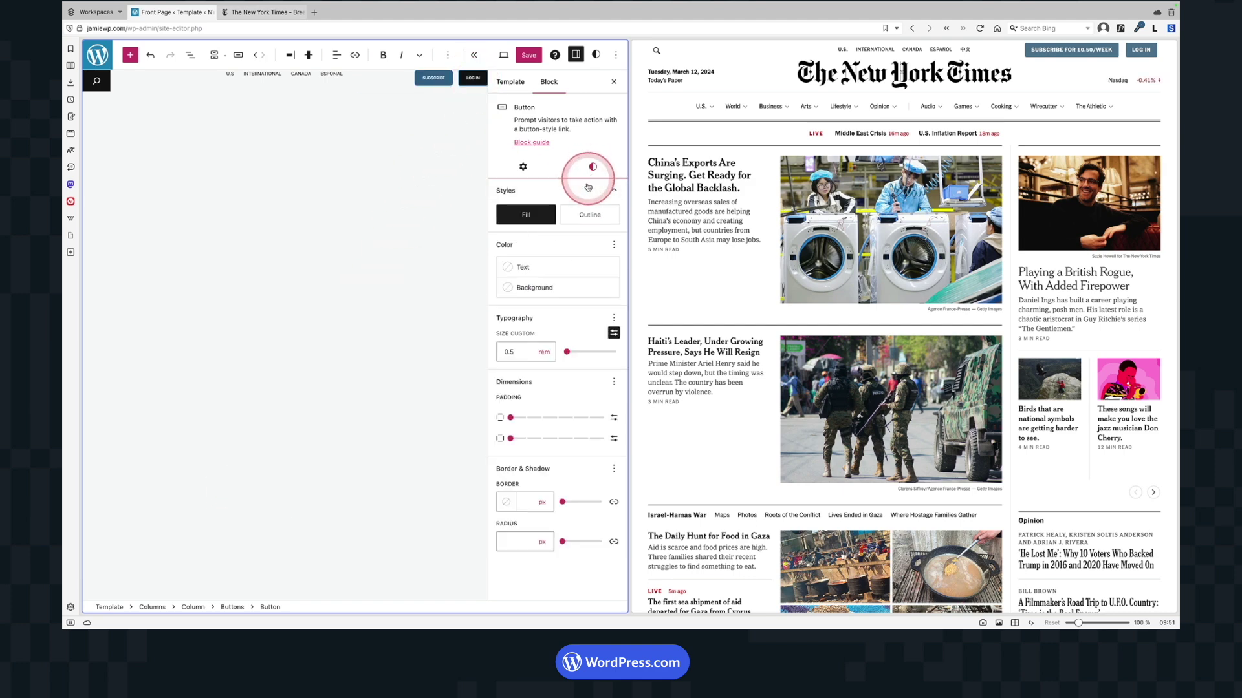
click(553, 288)
click(417, 337)
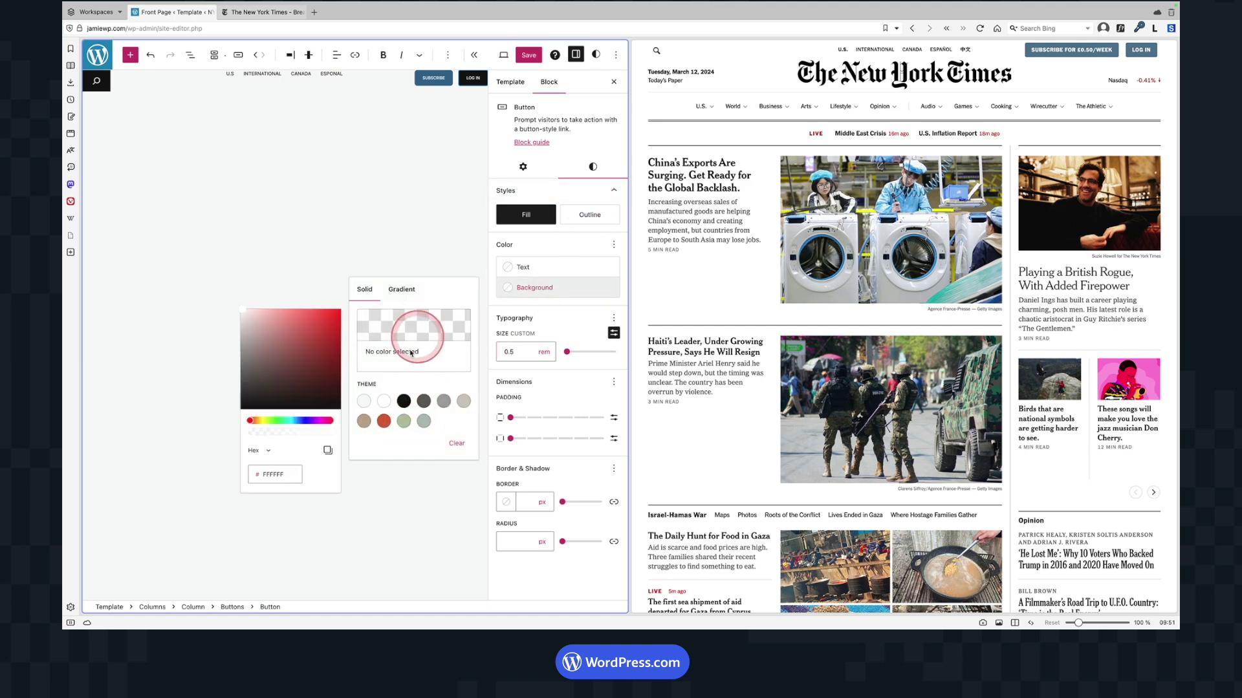
drag(284, 483, 254, 486)
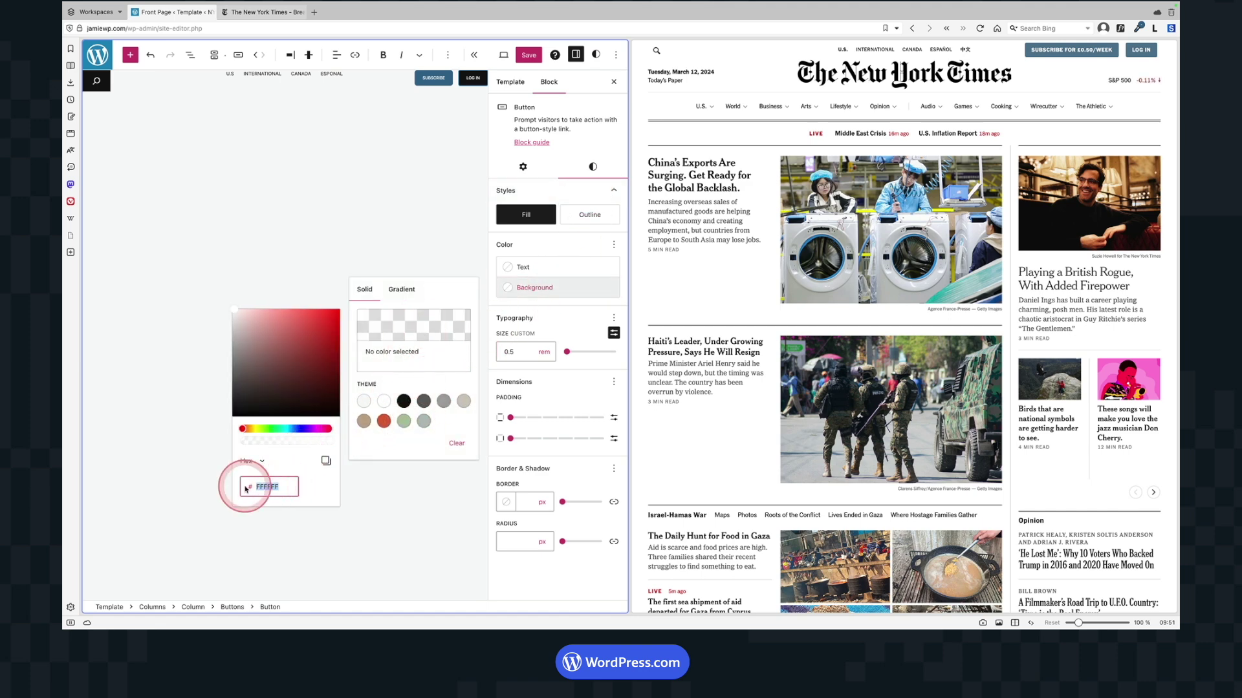
text(366A91)
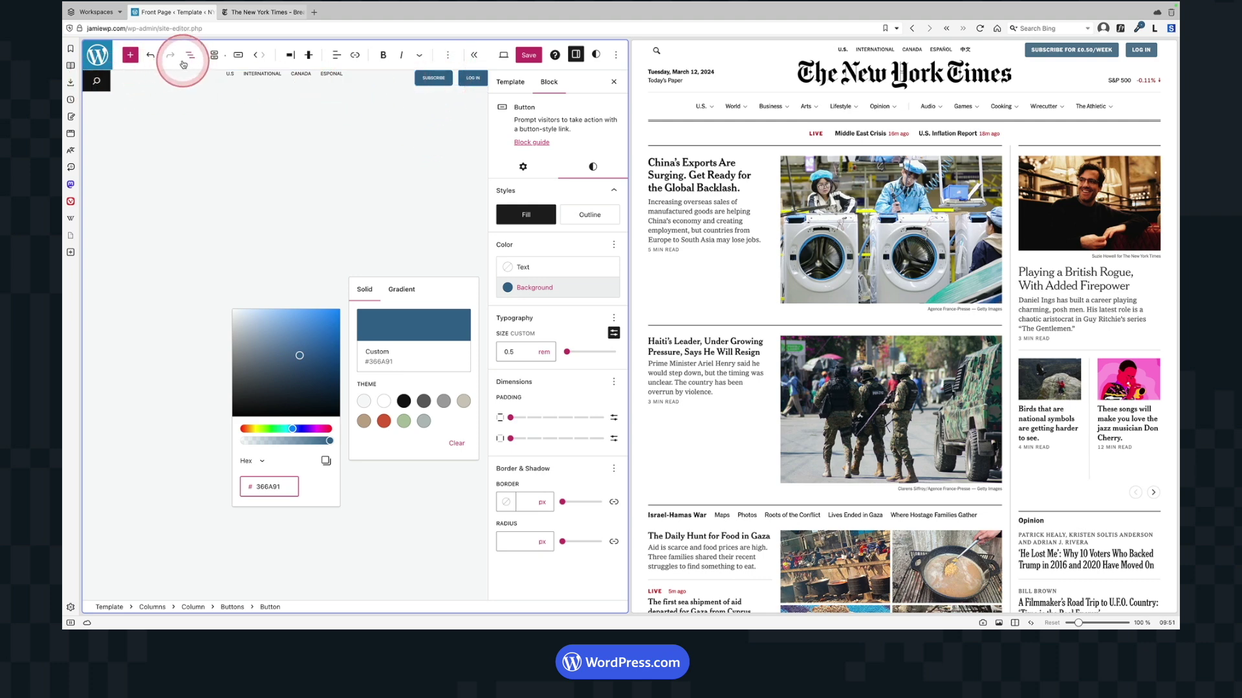
Give the Search block in the first column a white background and a dark theme color for its text
click(94, 81)
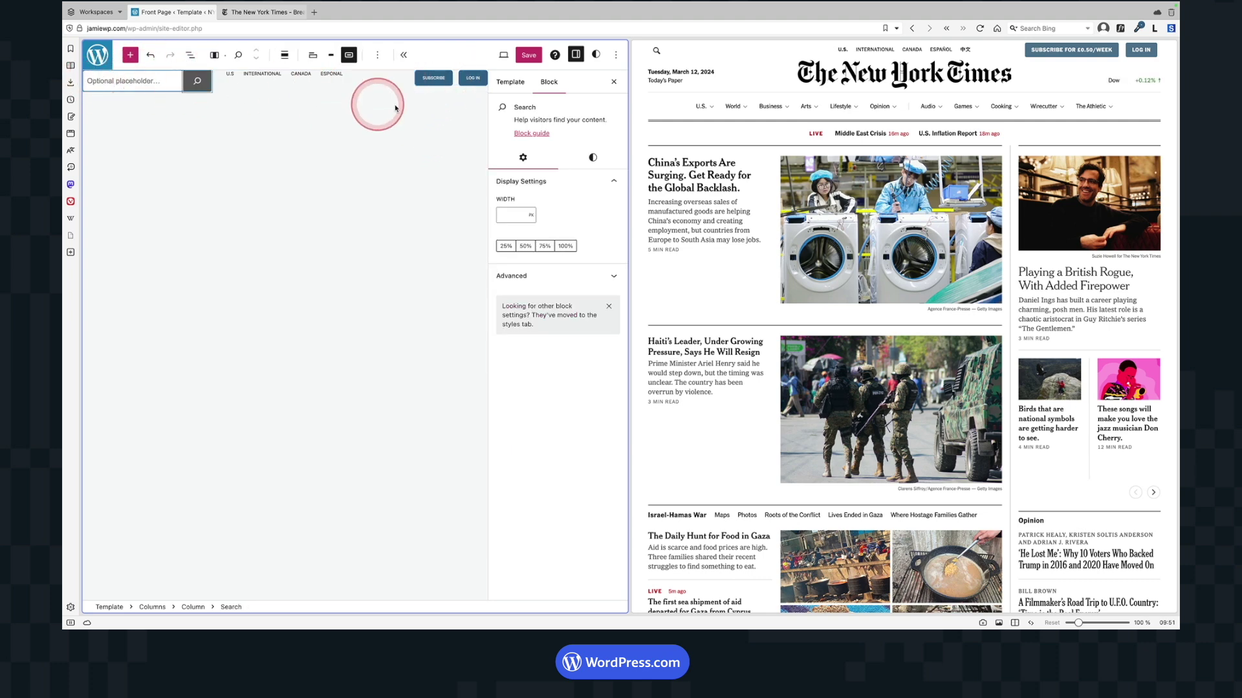
click(591, 156)
click(546, 222)
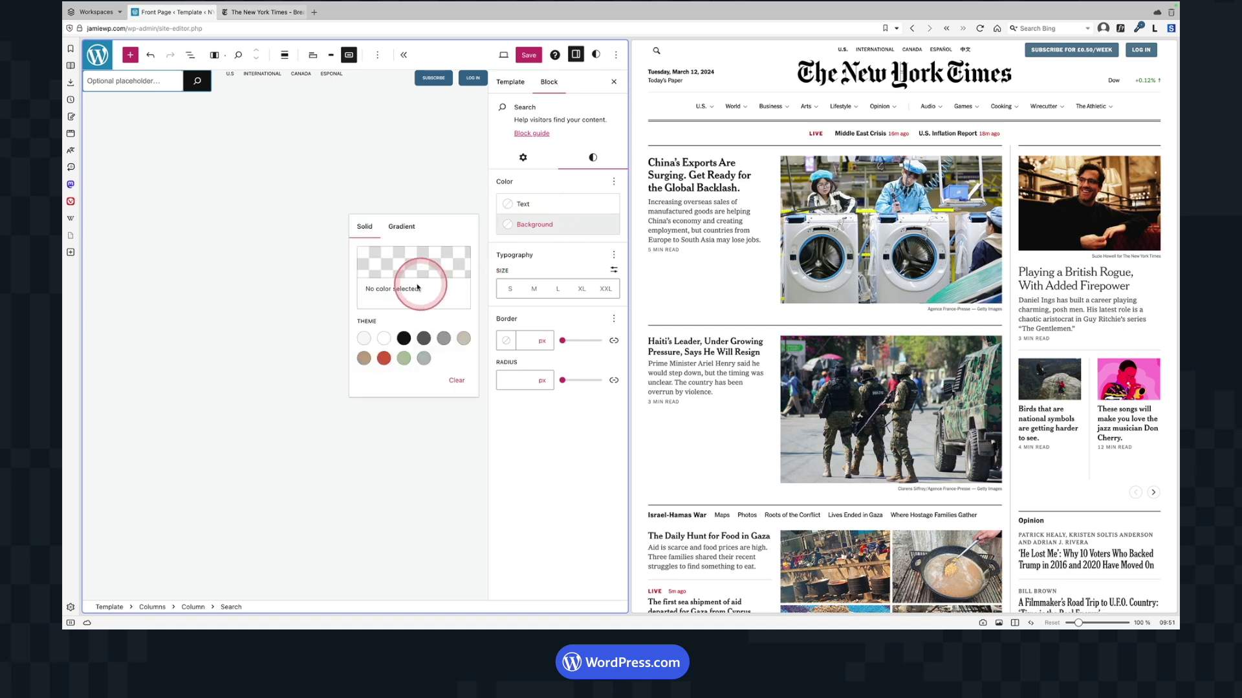
click(388, 333)
click(534, 204)
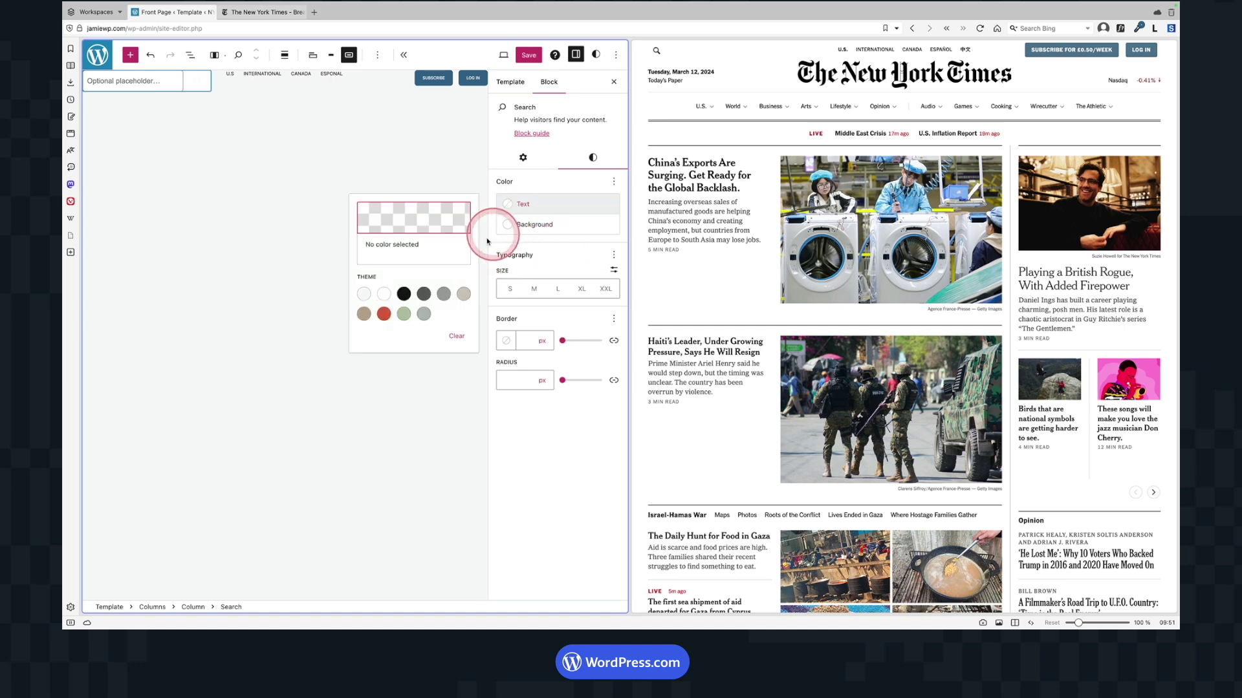
click(417, 297)
click(241, 97)
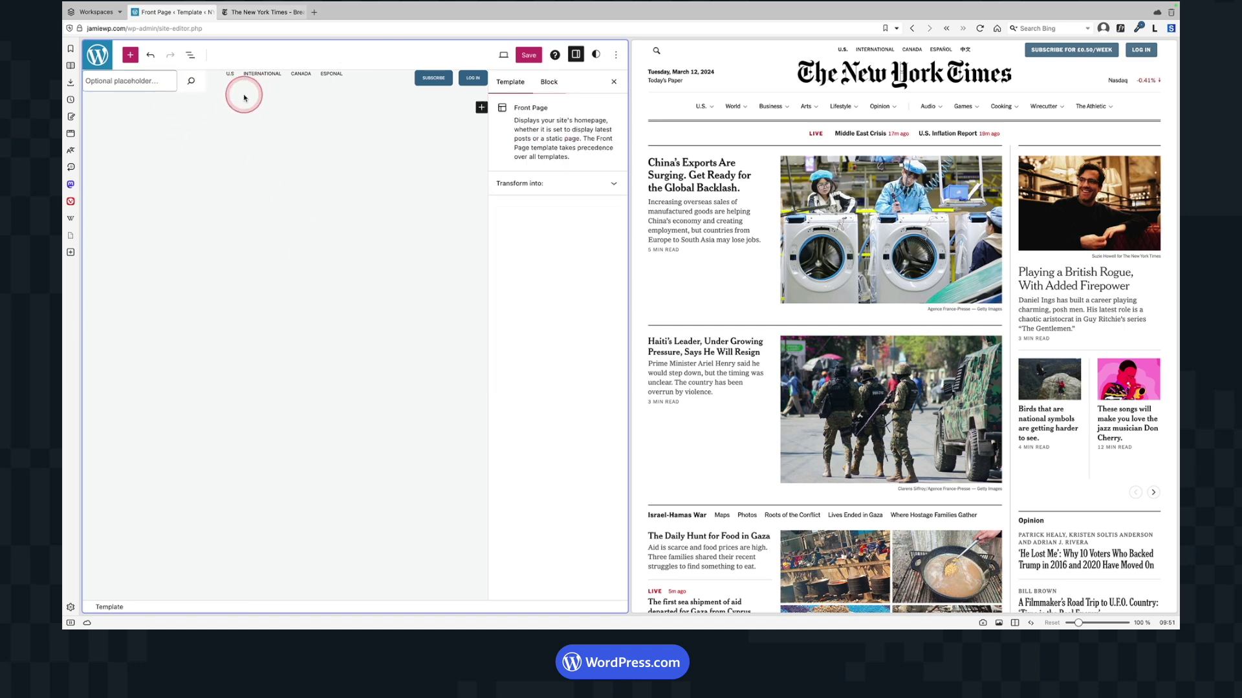
Select the whole three-column header Columns block and vertically align its contents to the middle
click(190, 54)
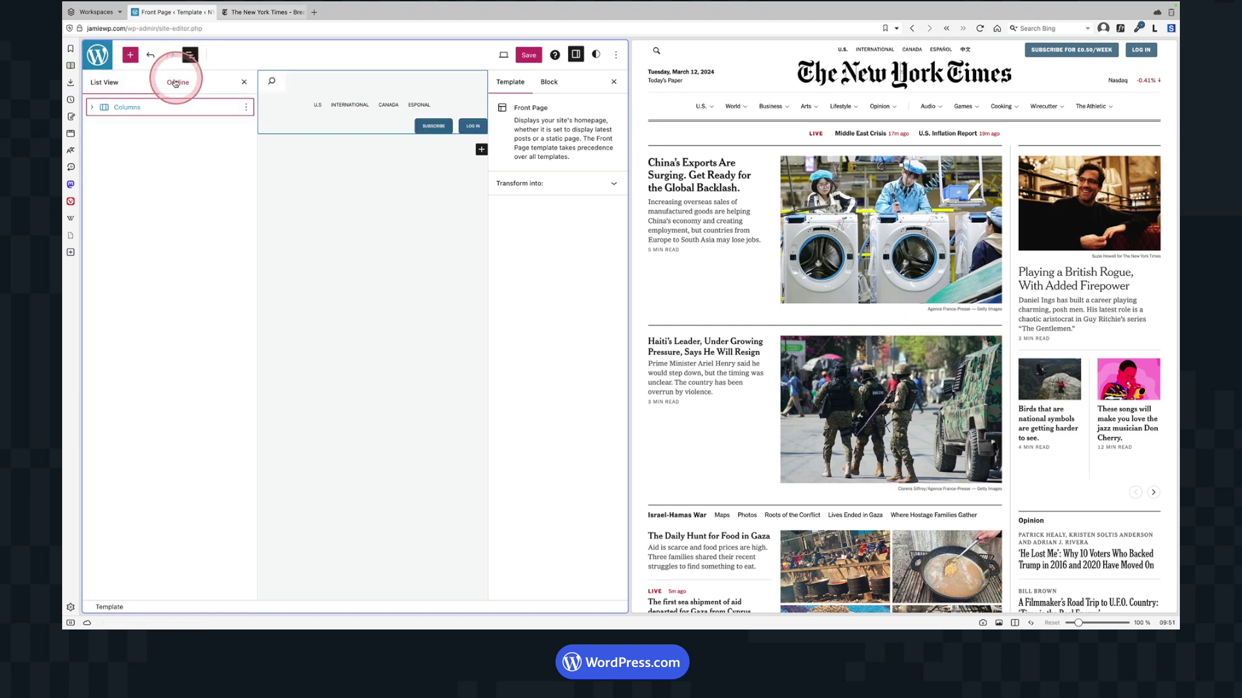
click(109, 107)
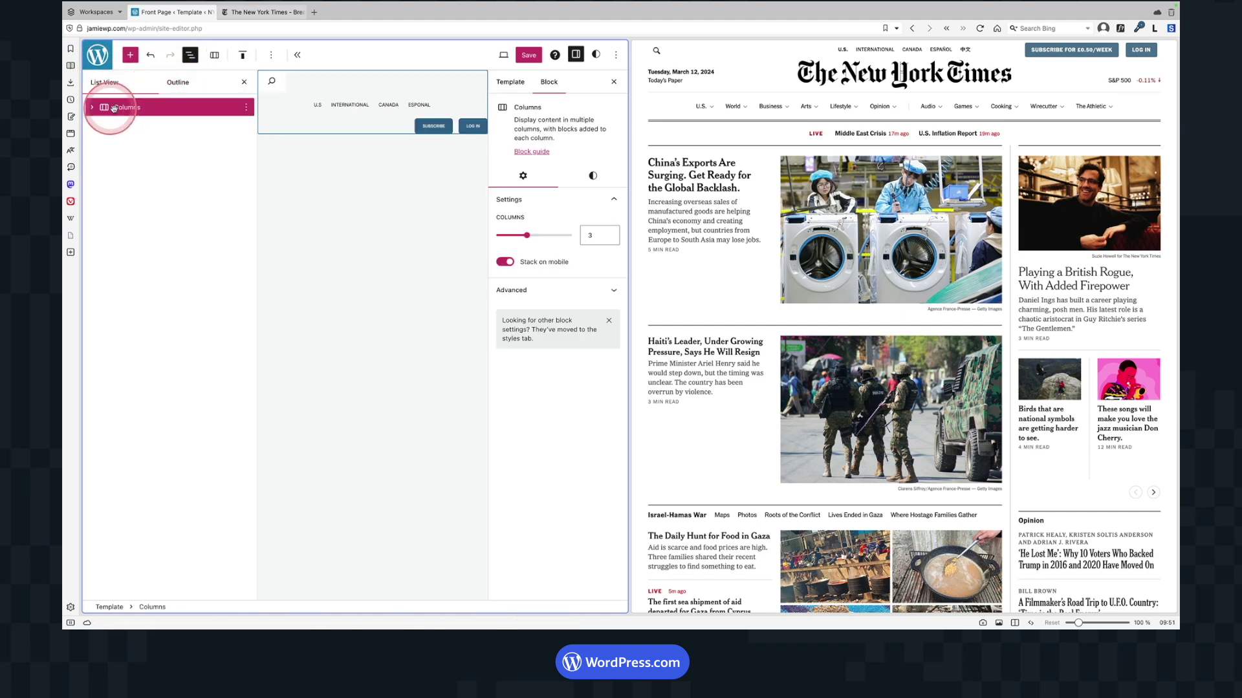
click(242, 55)
click(258, 109)
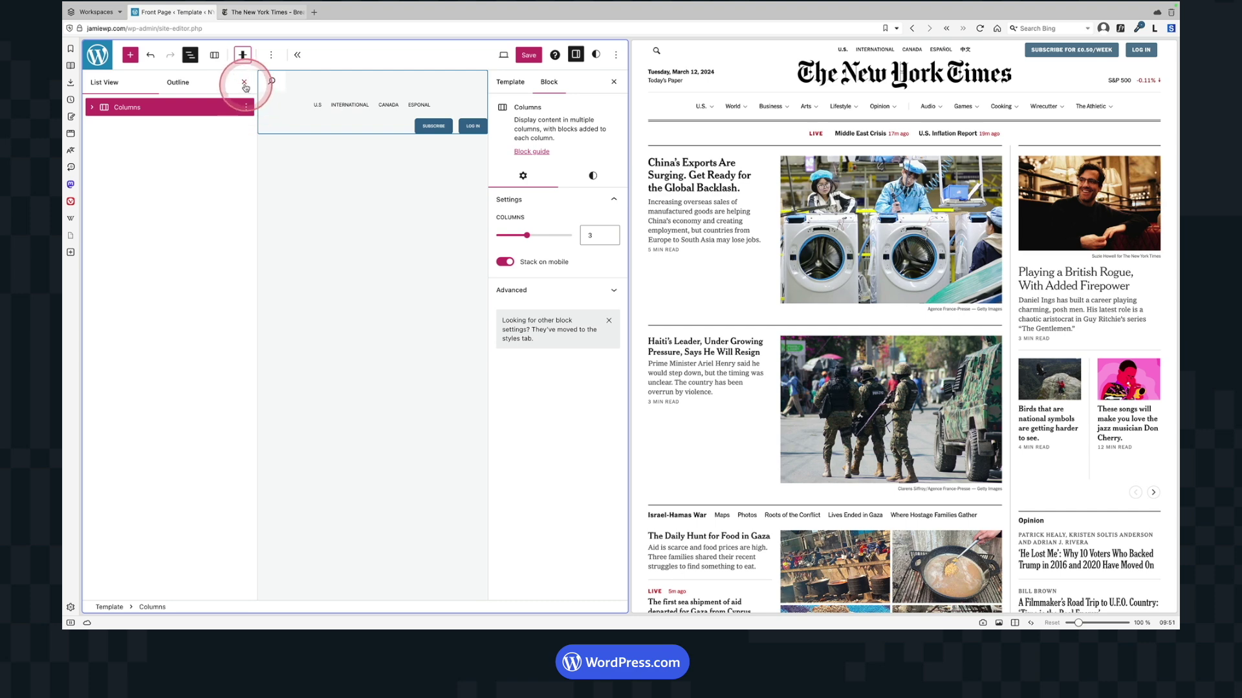
click(244, 83)
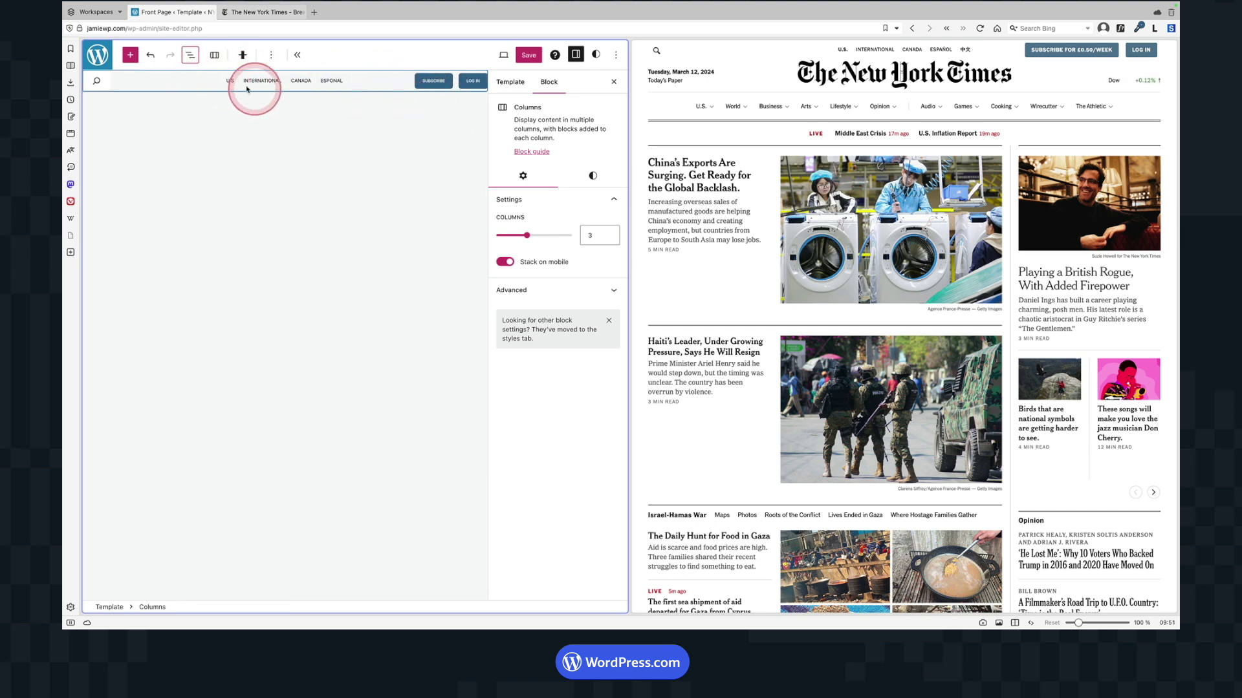
Increase the vertical margin of the header Columns block in its style settings
click(591, 175)
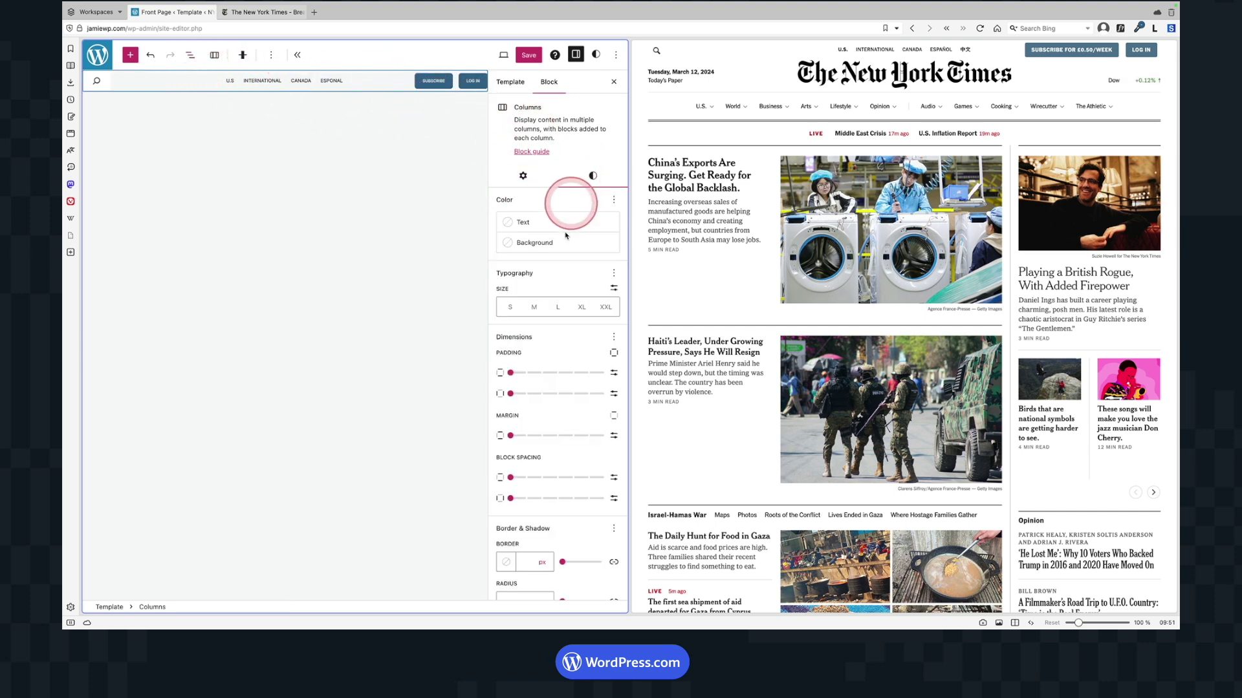
click(542, 437)
click(357, 244)
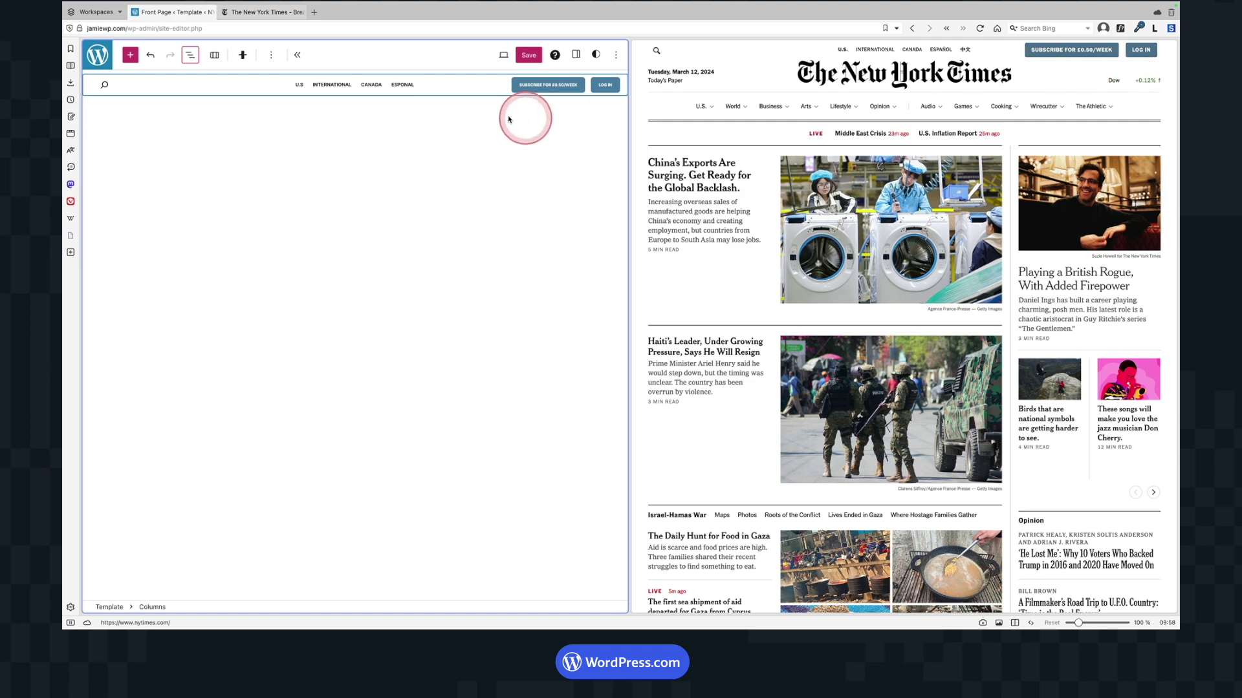
Add a second Columns block after the header Columns block, using the 33 / 33 / 33 variation
click(195, 59)
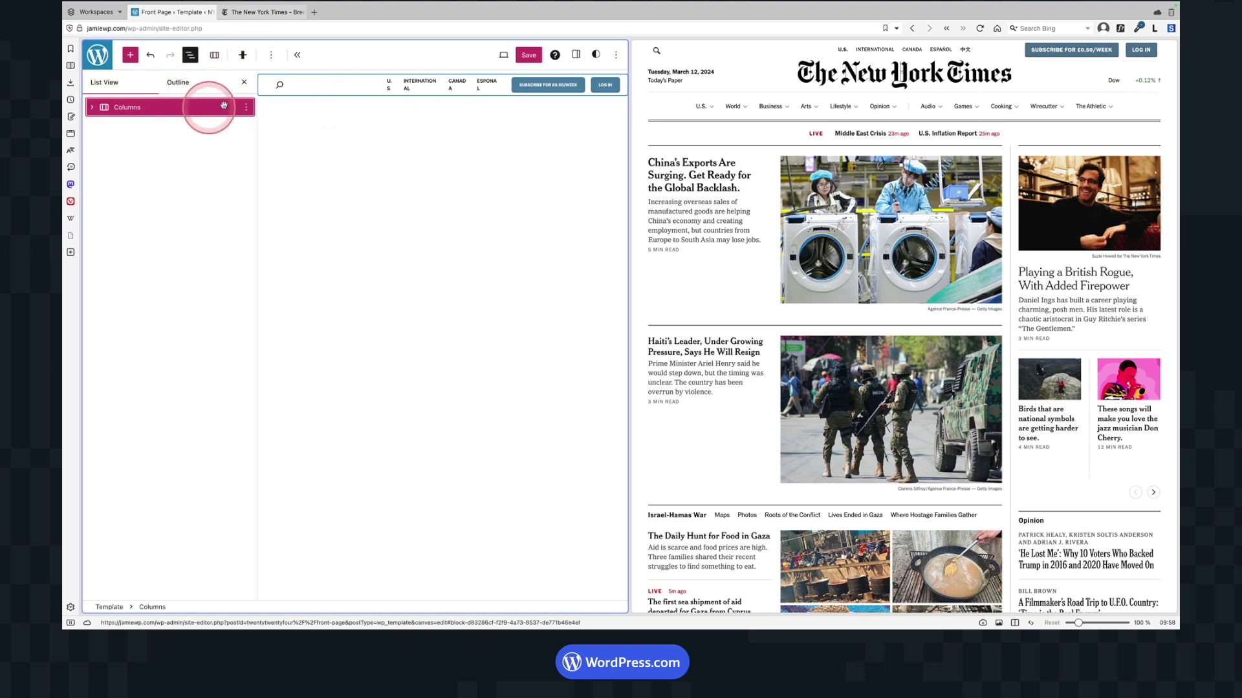
click(246, 108)
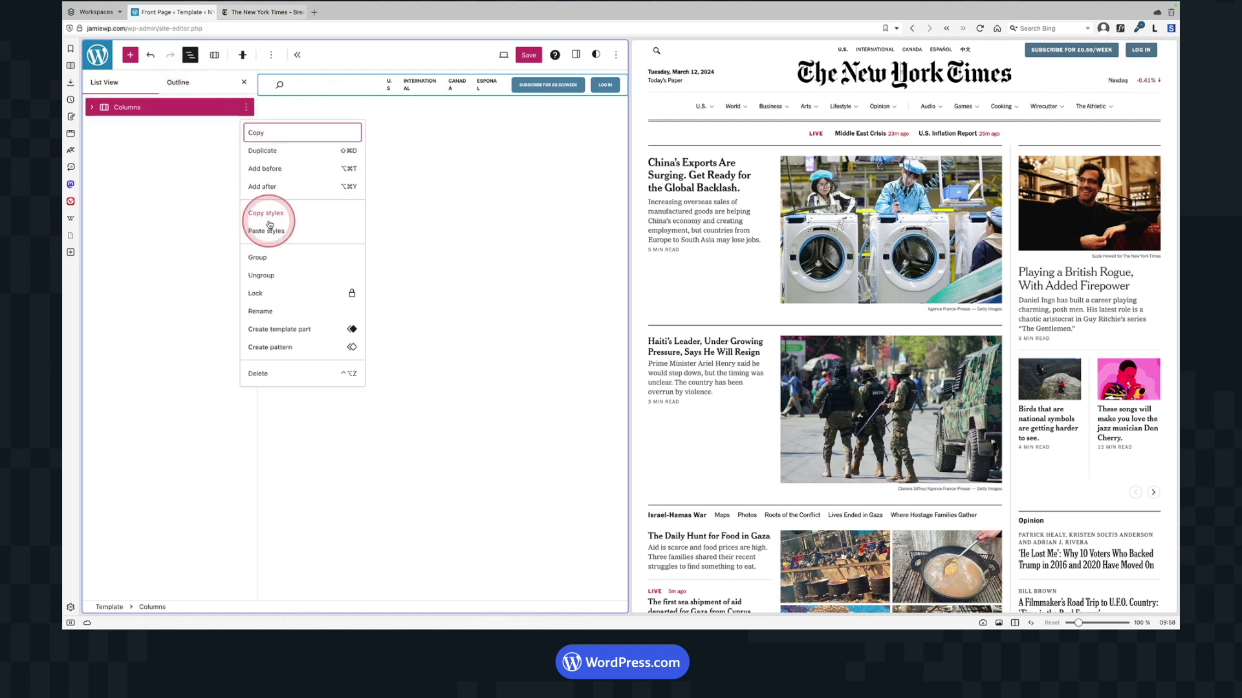
click(283, 187)
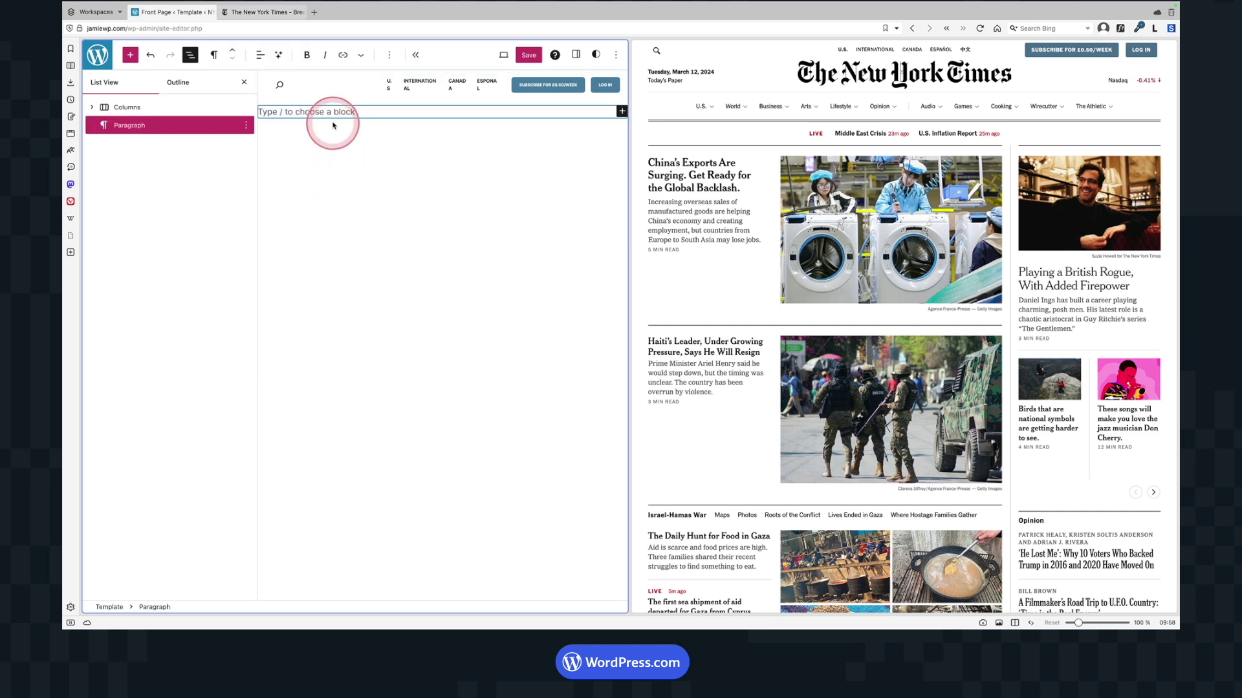
text(/columns)
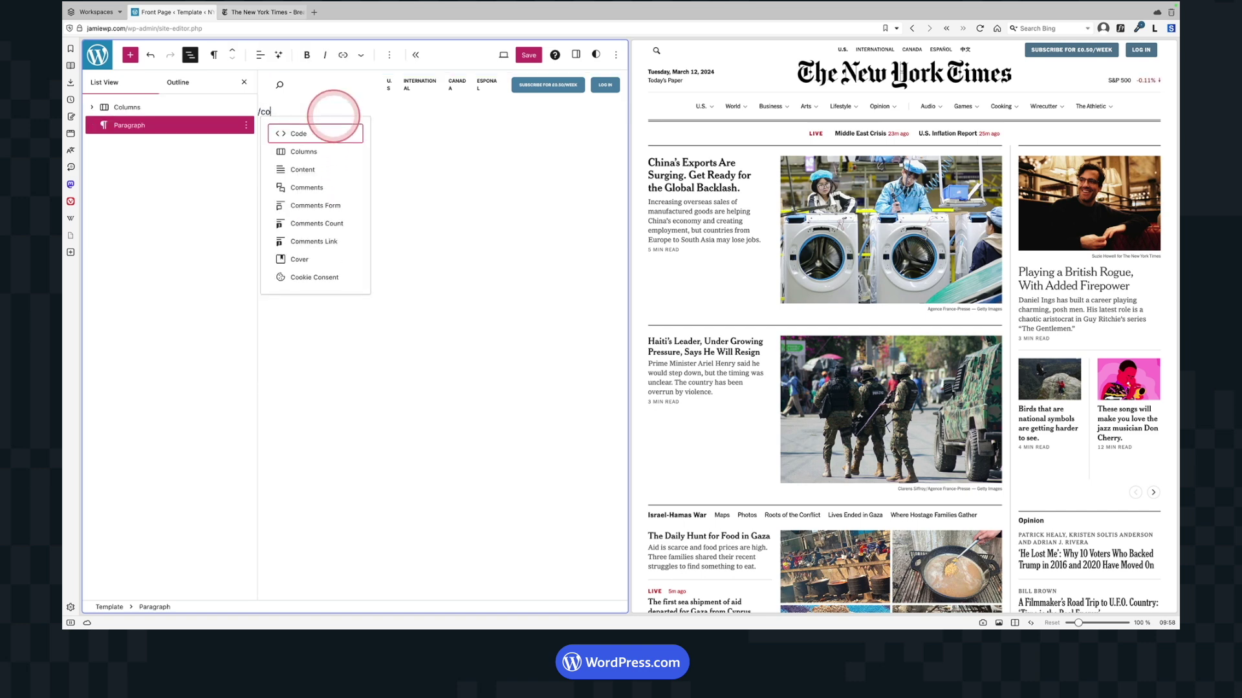
key(Return)
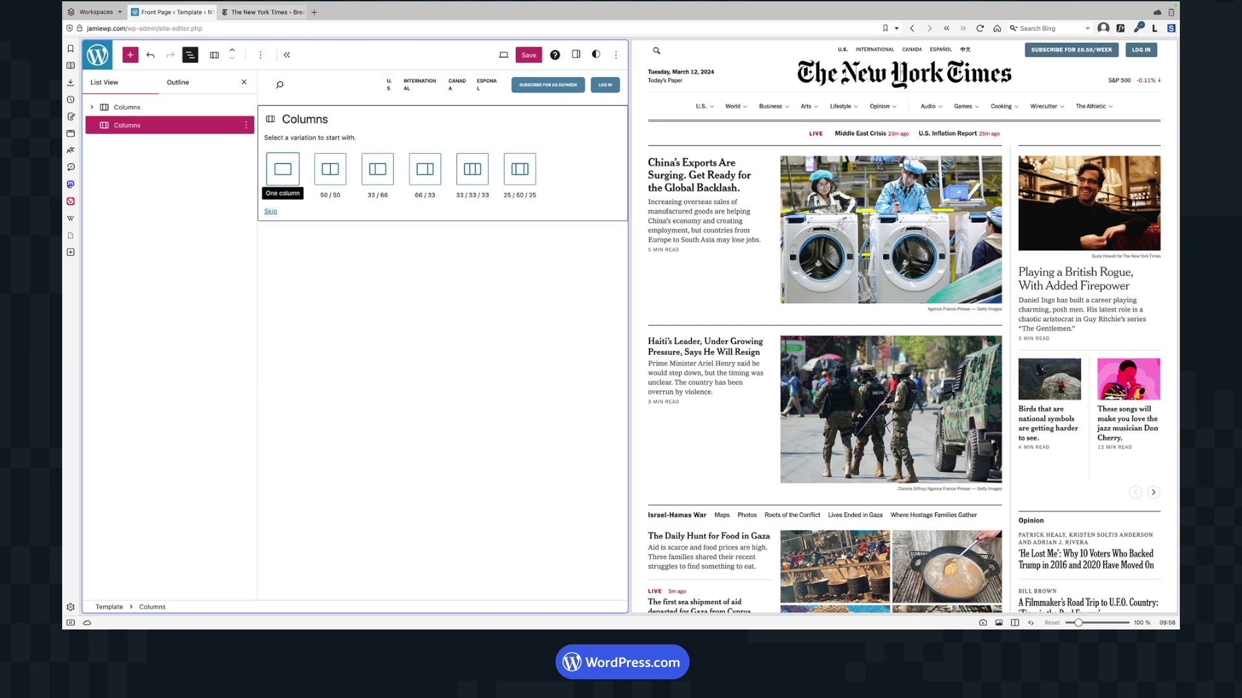
click(473, 169)
click(243, 82)
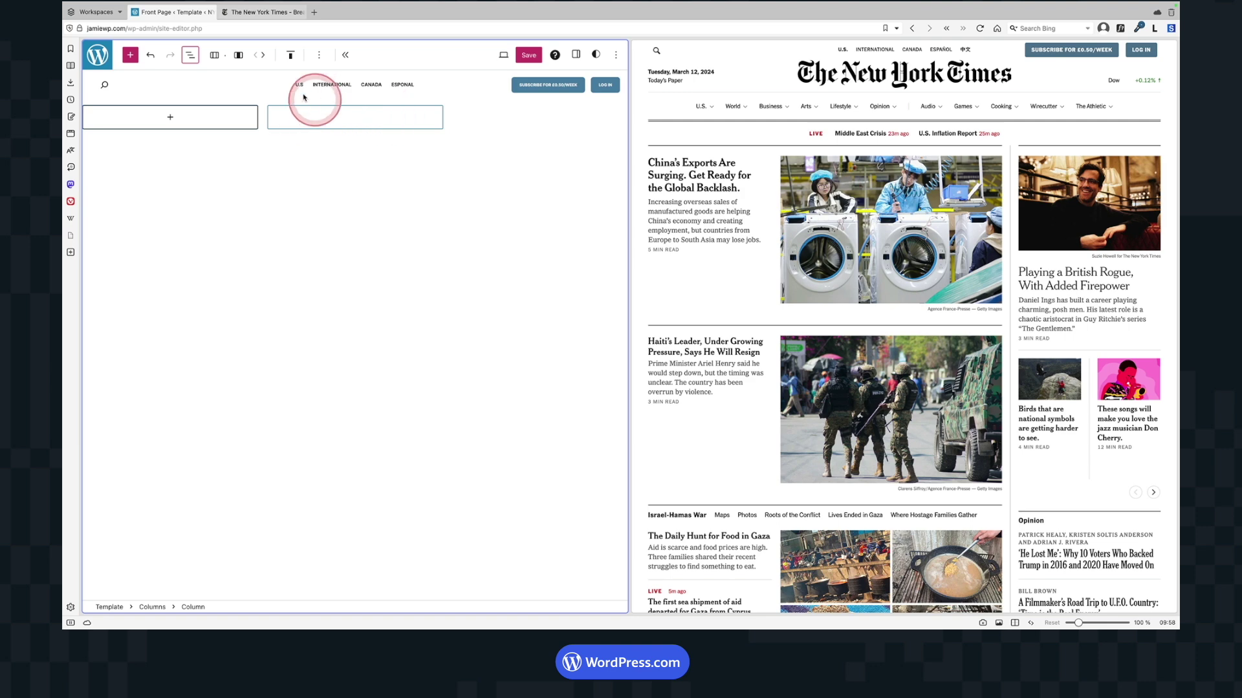
Select the first column of the new Columns block and set its width to 25%
click(190, 55)
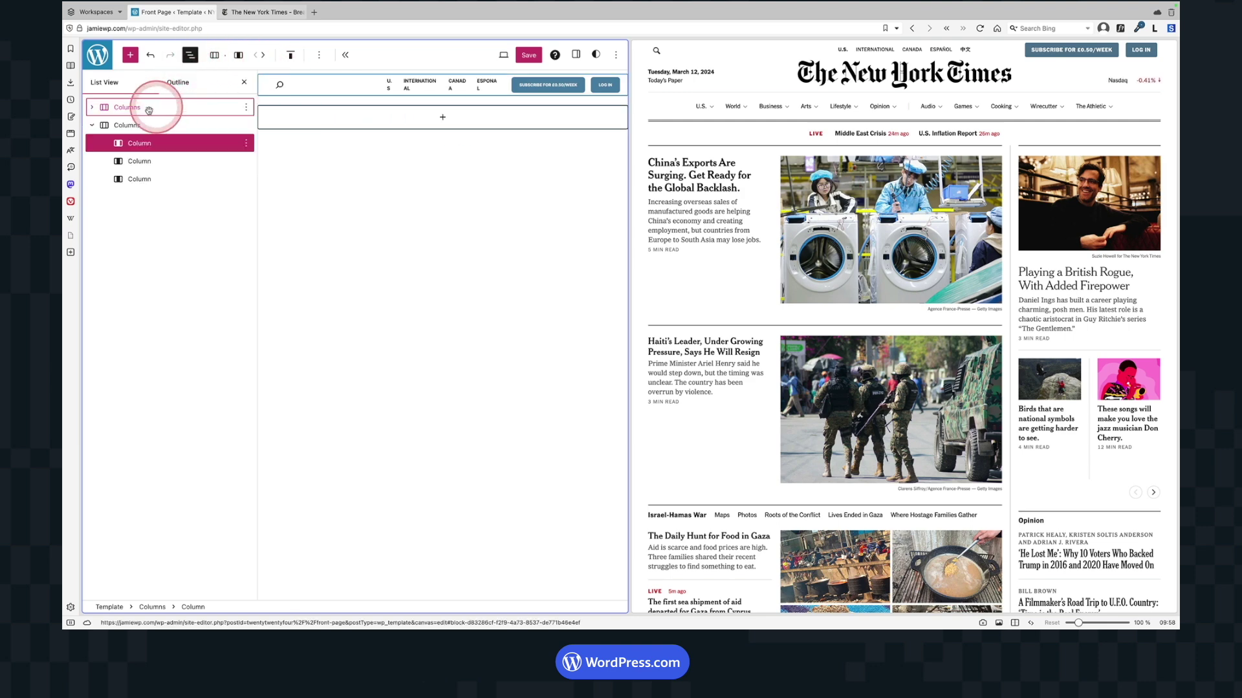
click(131, 161)
click(149, 143)
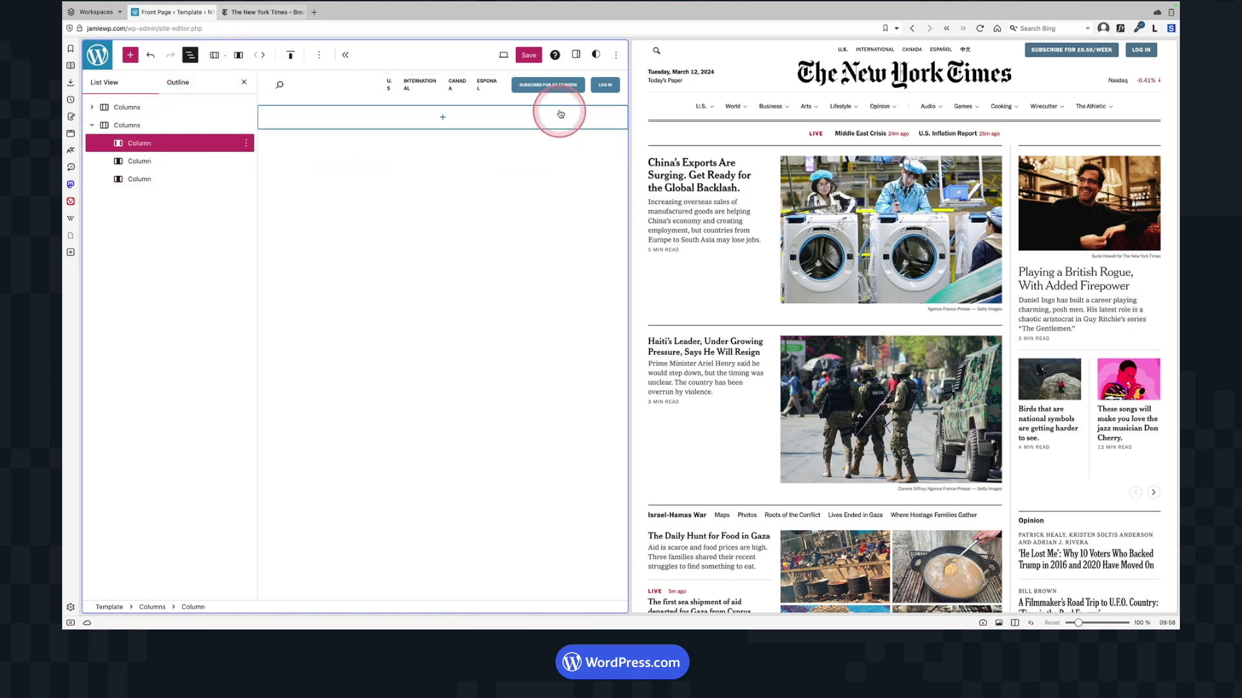
click(575, 54)
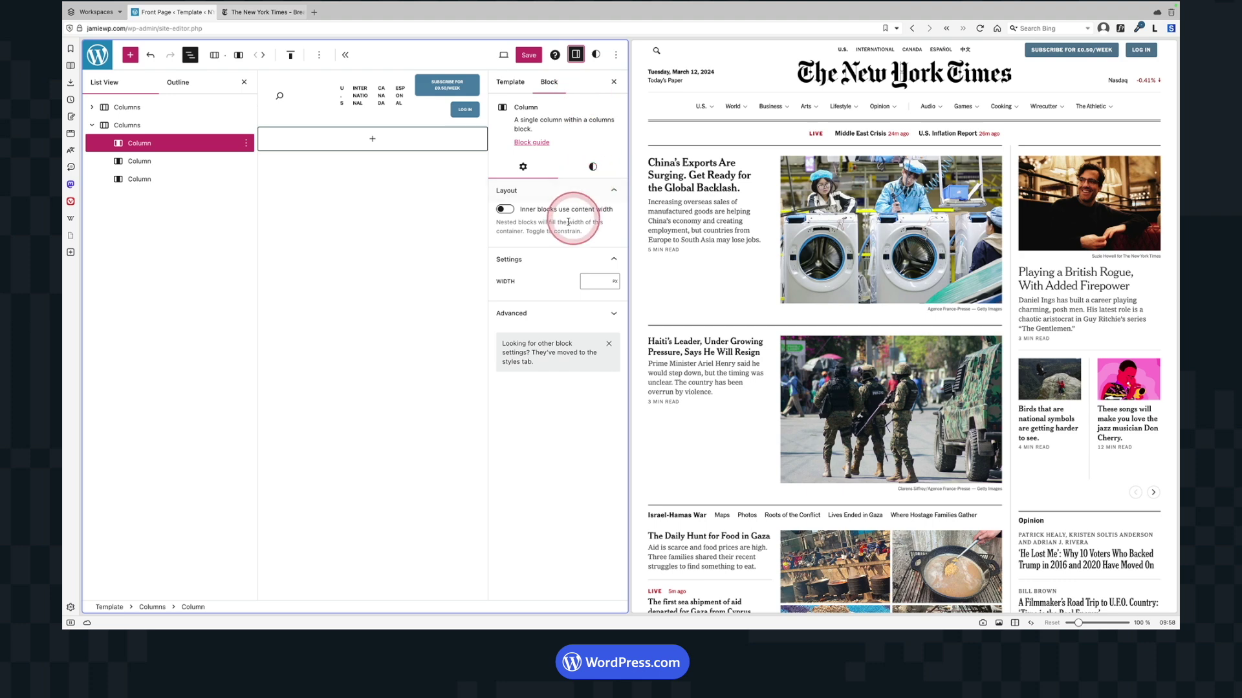
click(613, 283)
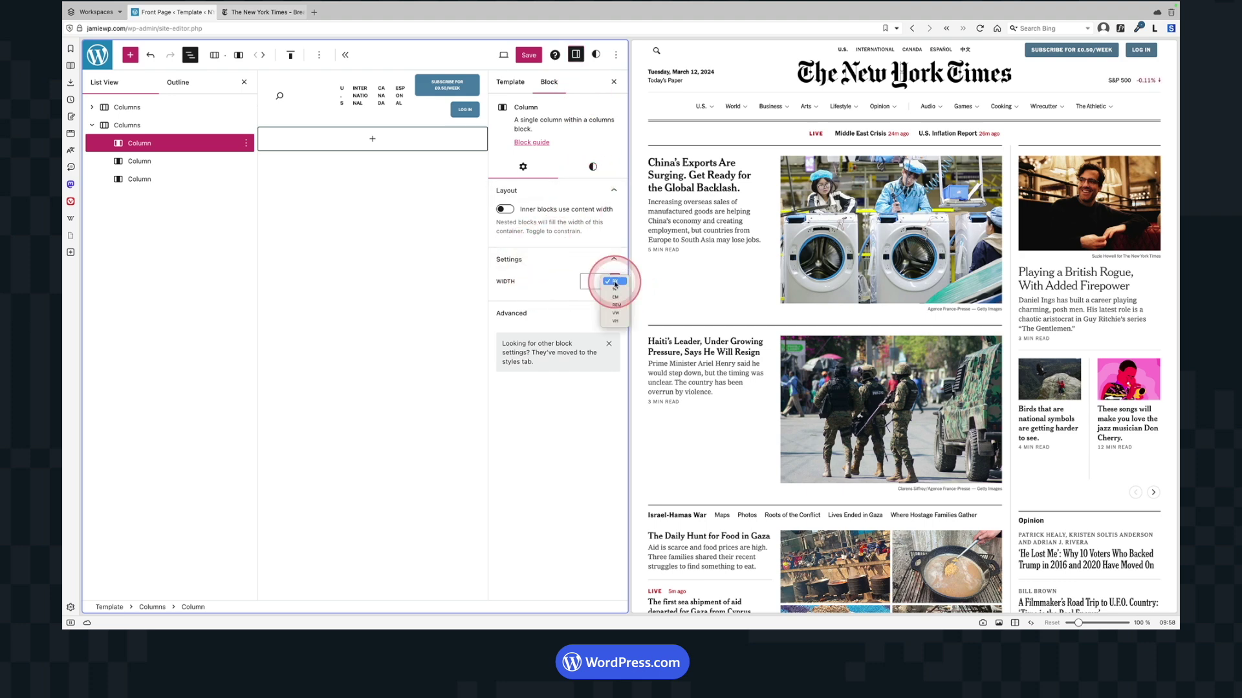
click(616, 291)
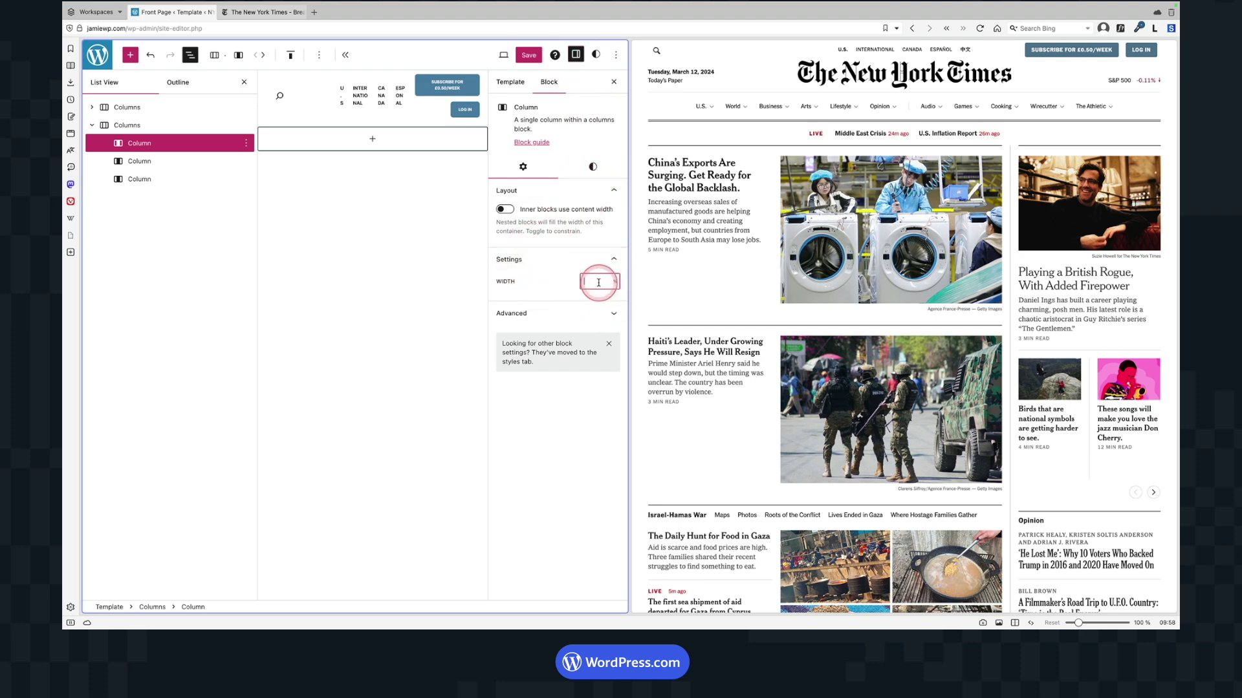
Set the width of the new Columns block's middle column to 50%
click(157, 160)
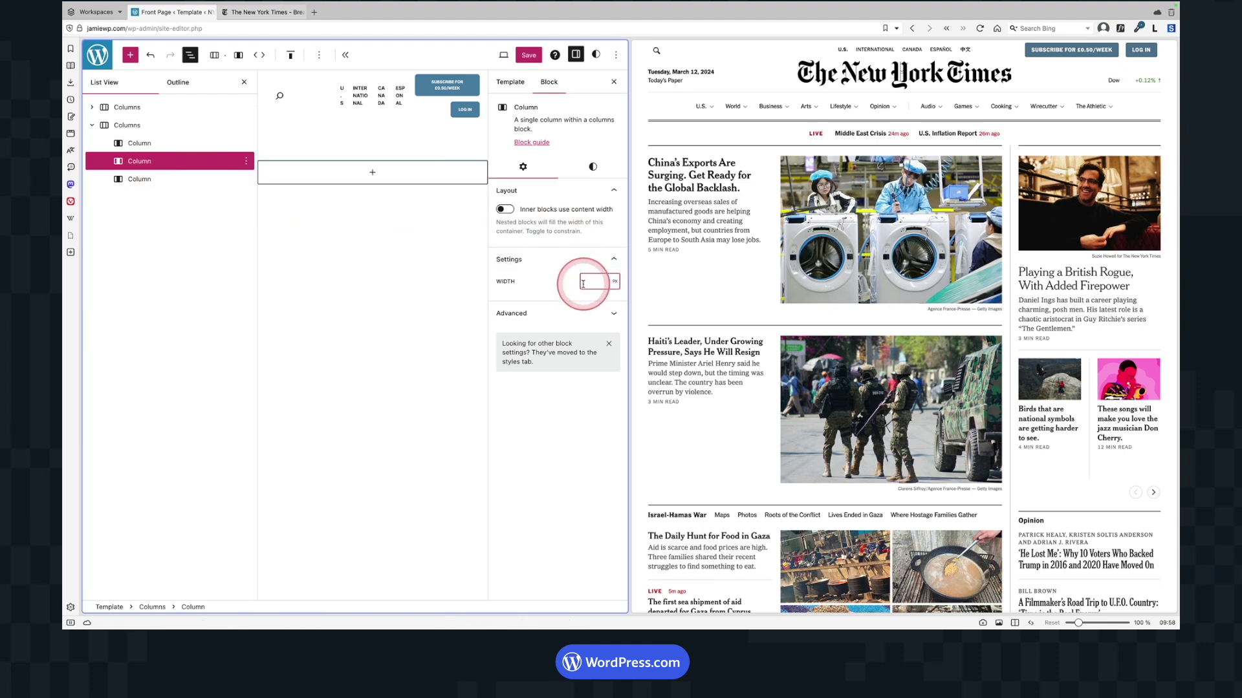
click(142, 178)
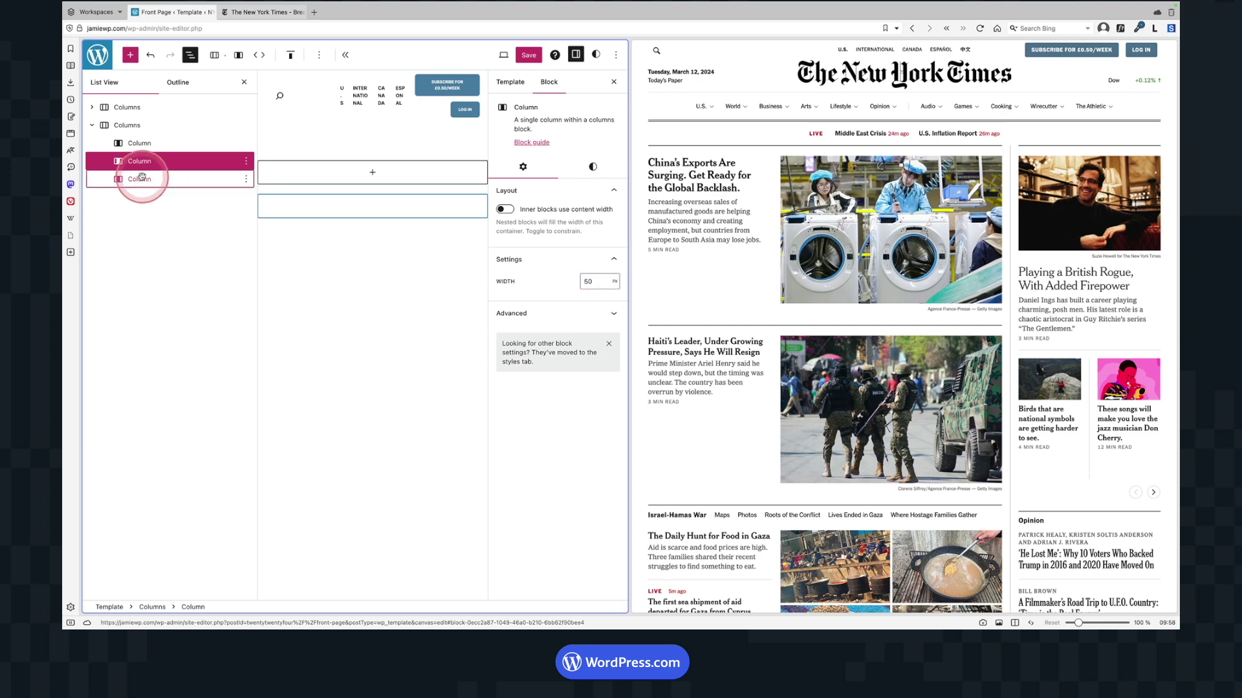
click(615, 281)
click(615, 289)
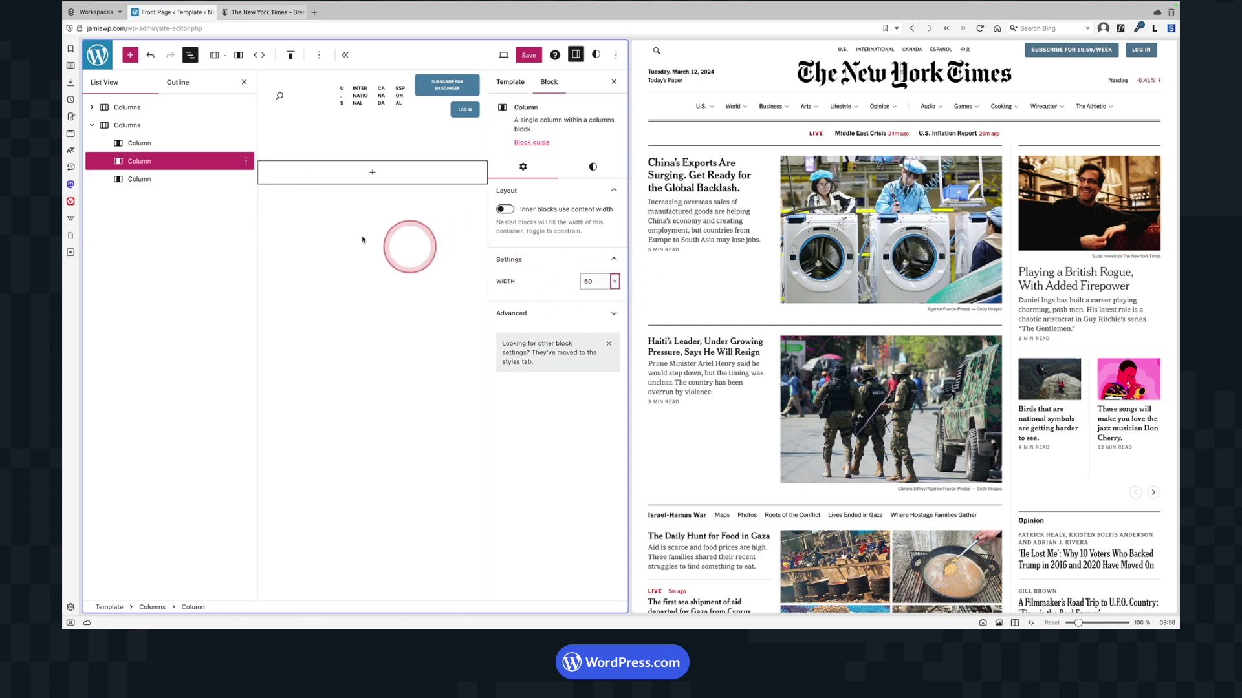
Set the width of the new Columns block's third column to 25% and close the block list
click(166, 180)
click(615, 282)
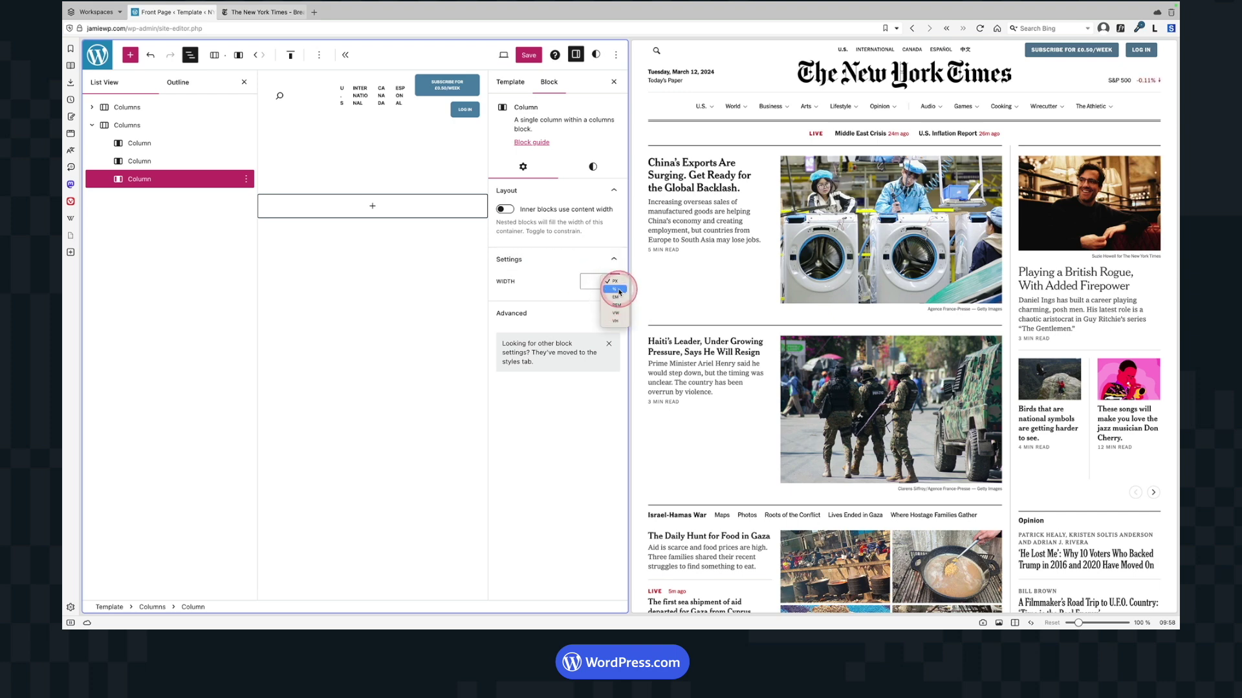
click(616, 289)
click(586, 283)
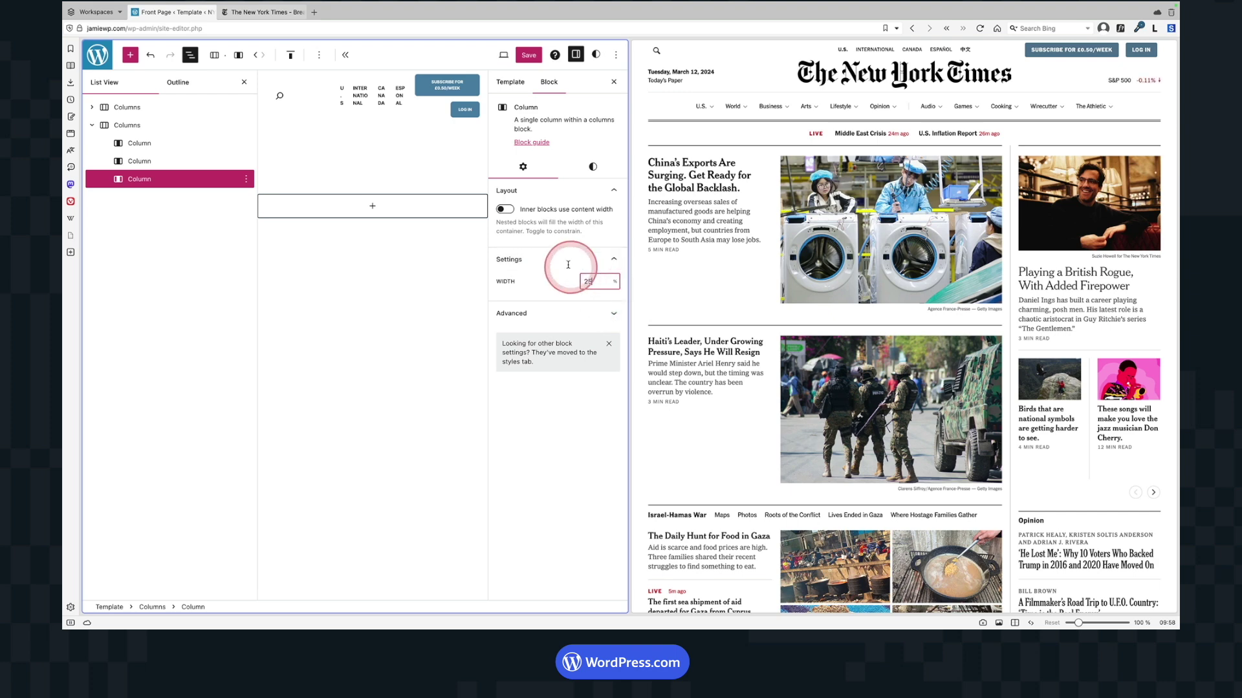
text(25)
click(189, 54)
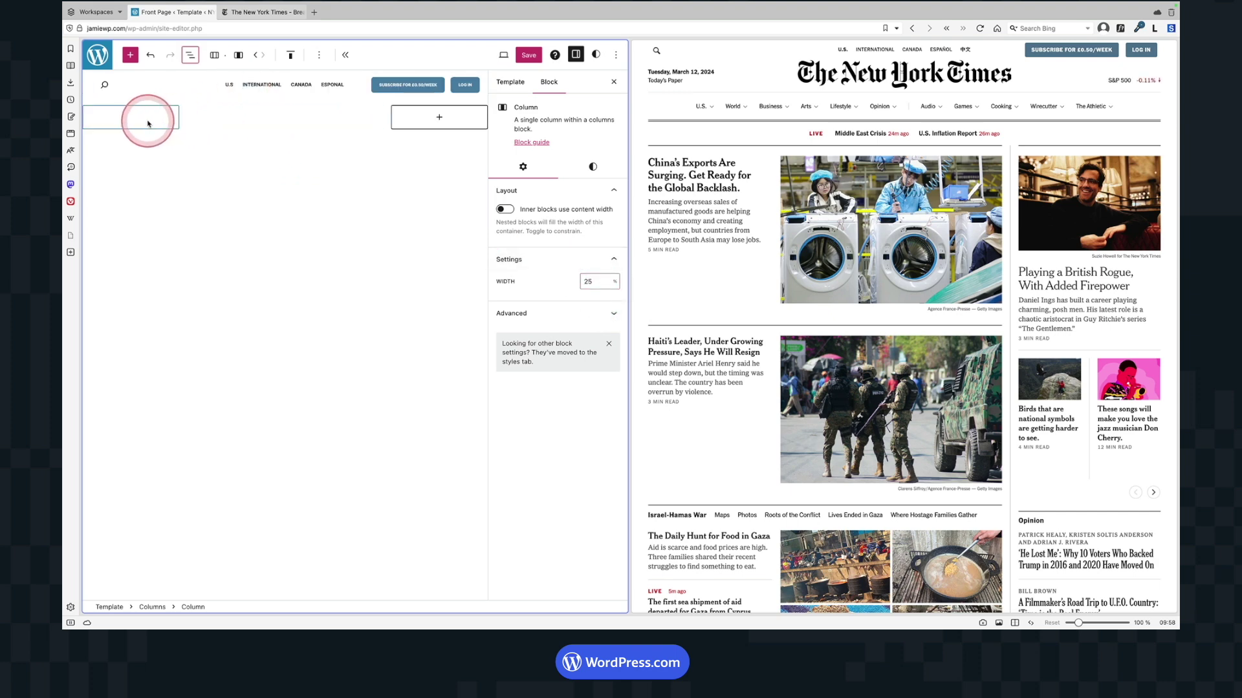
Insert a Site Logo block in the middle column of the second Columns block
click(281, 121)
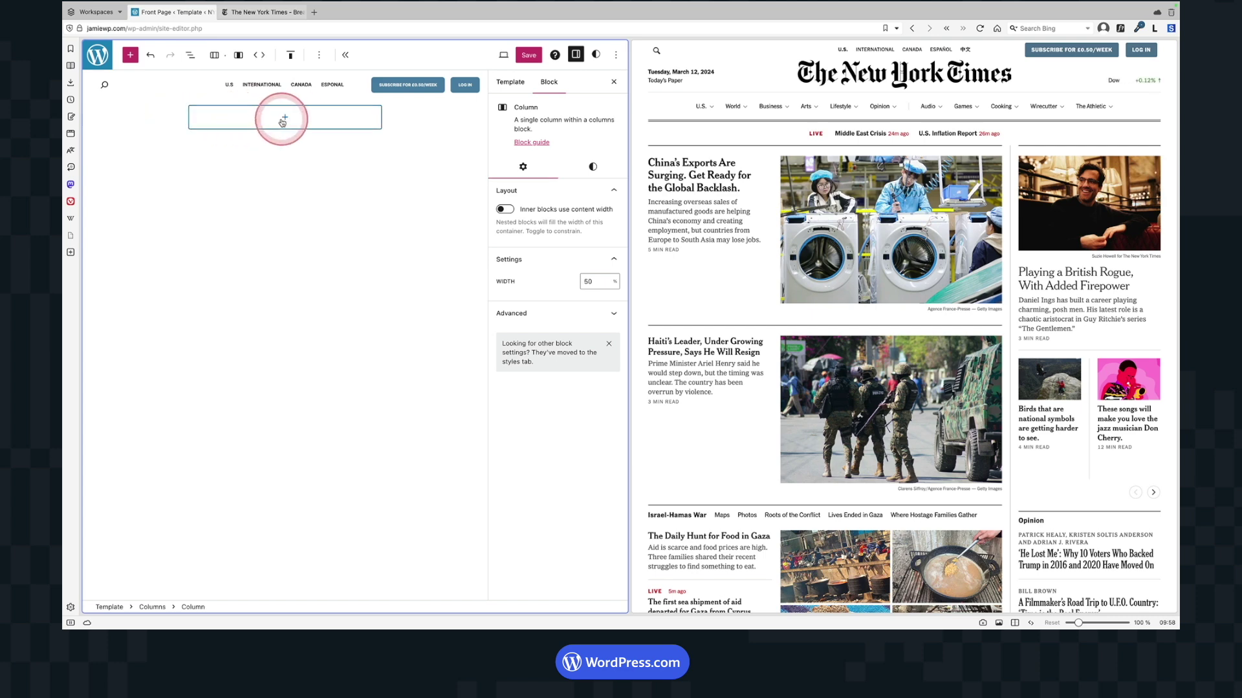
click(285, 117)
text(logo)
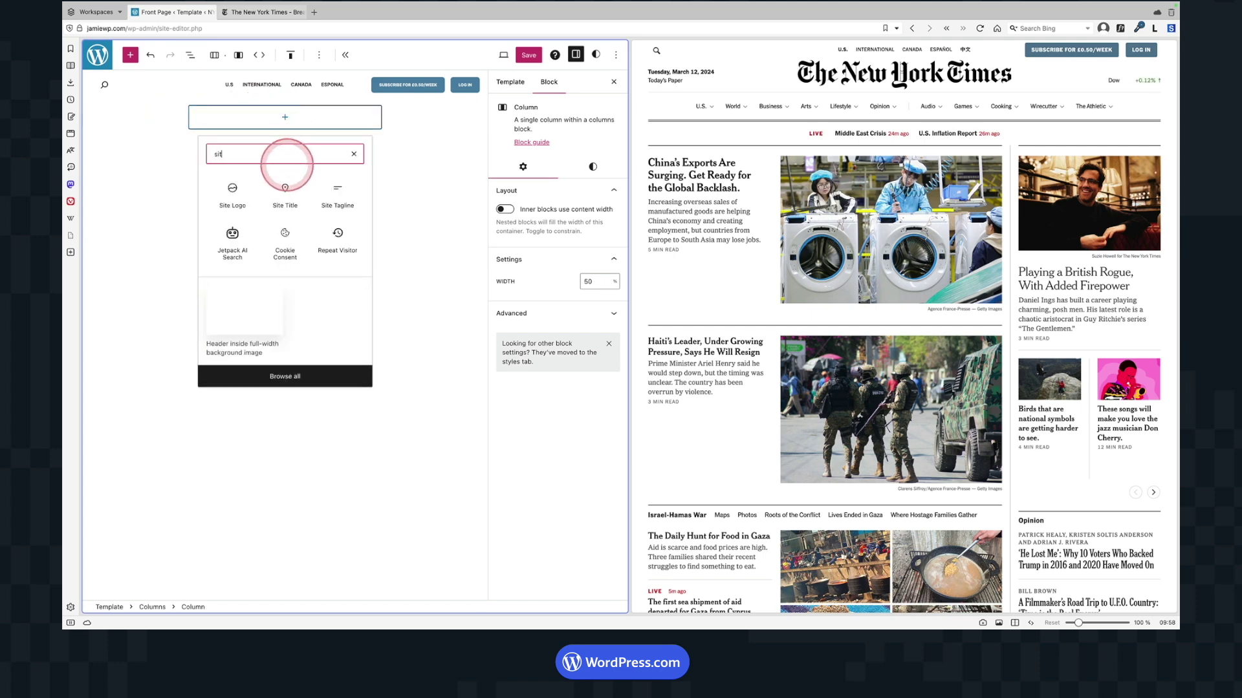
click(233, 189)
Use the New York Times logo image from the media library, Screenshot-2024-03-11-at-21.25.31.png, as the site logo
click(204, 120)
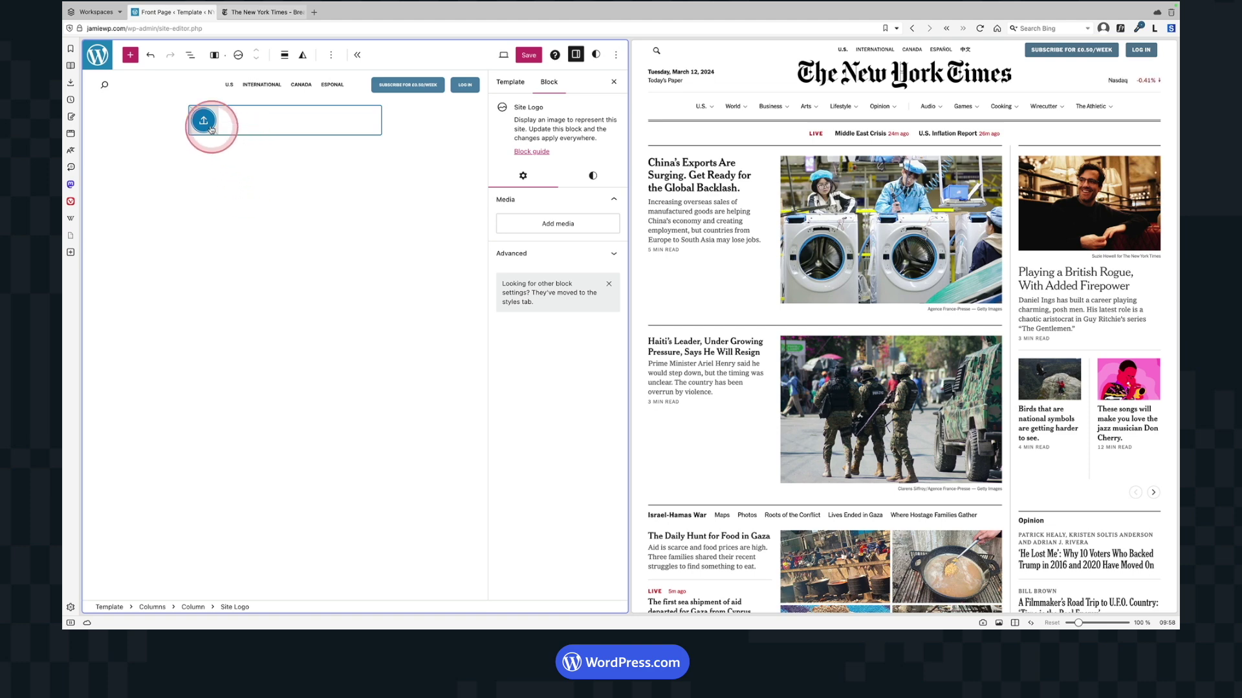
click(322, 175)
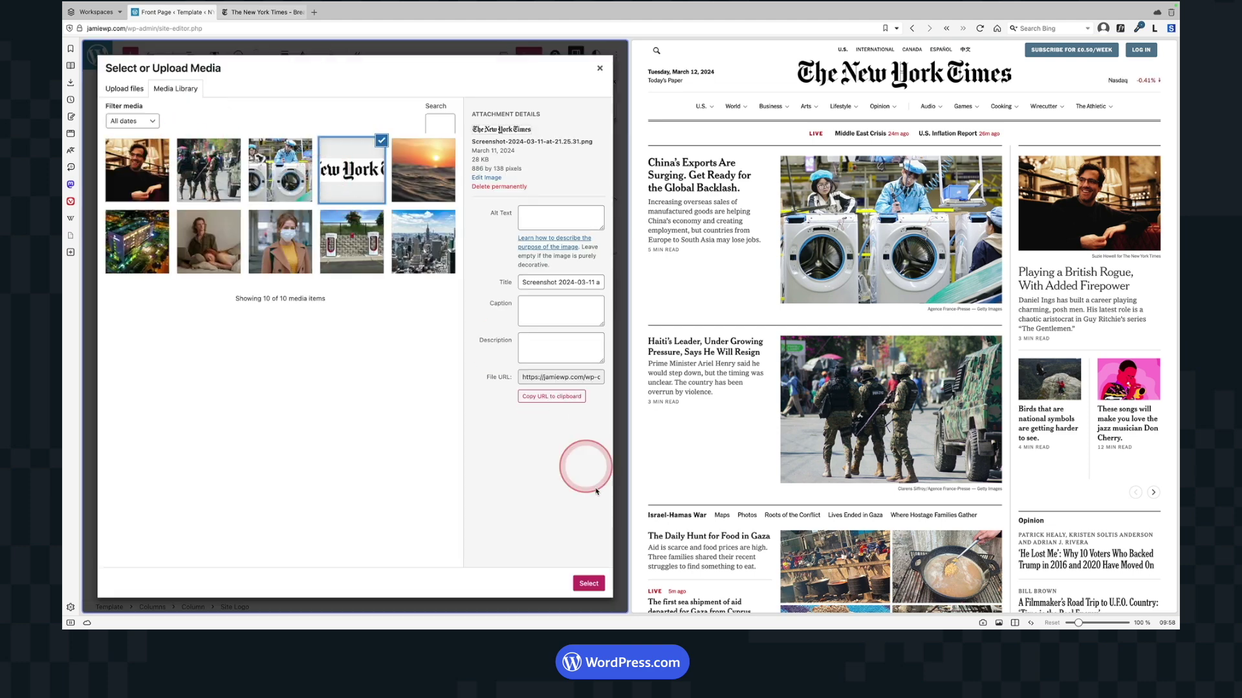
click(589, 583)
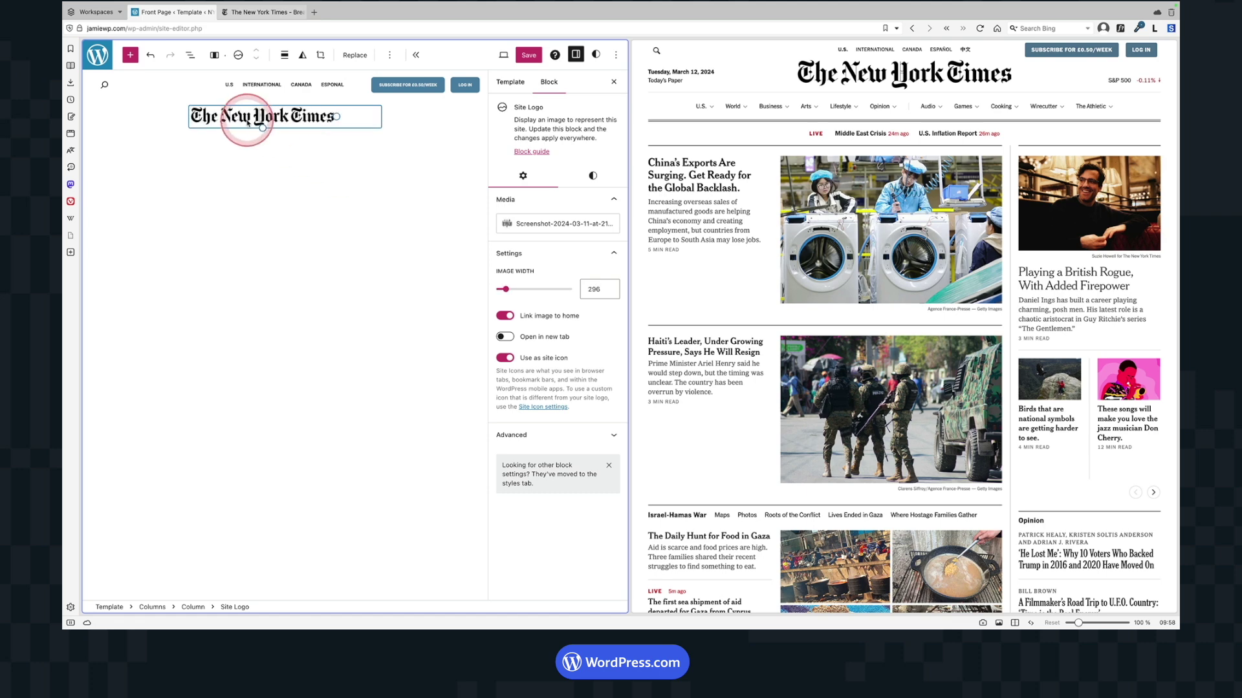
Enlarge the site logo to about 454 px wide and center-align it in the middle column
drag(335, 122, 414, 166)
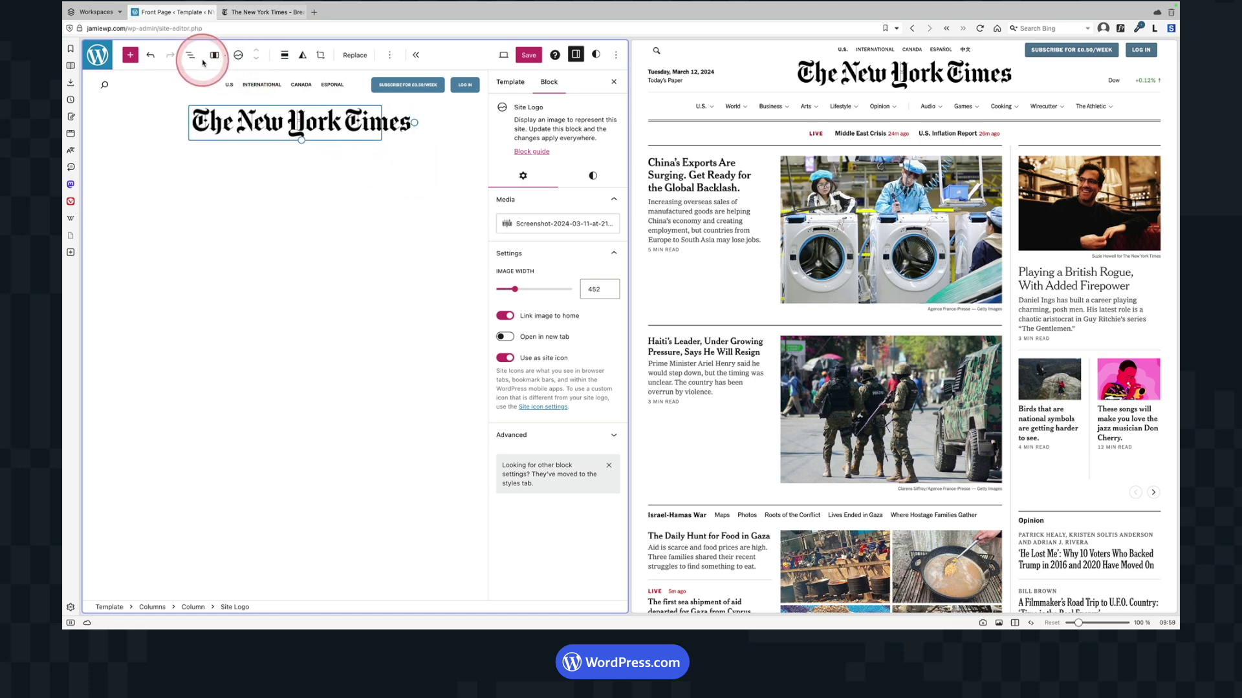
click(283, 55)
click(301, 125)
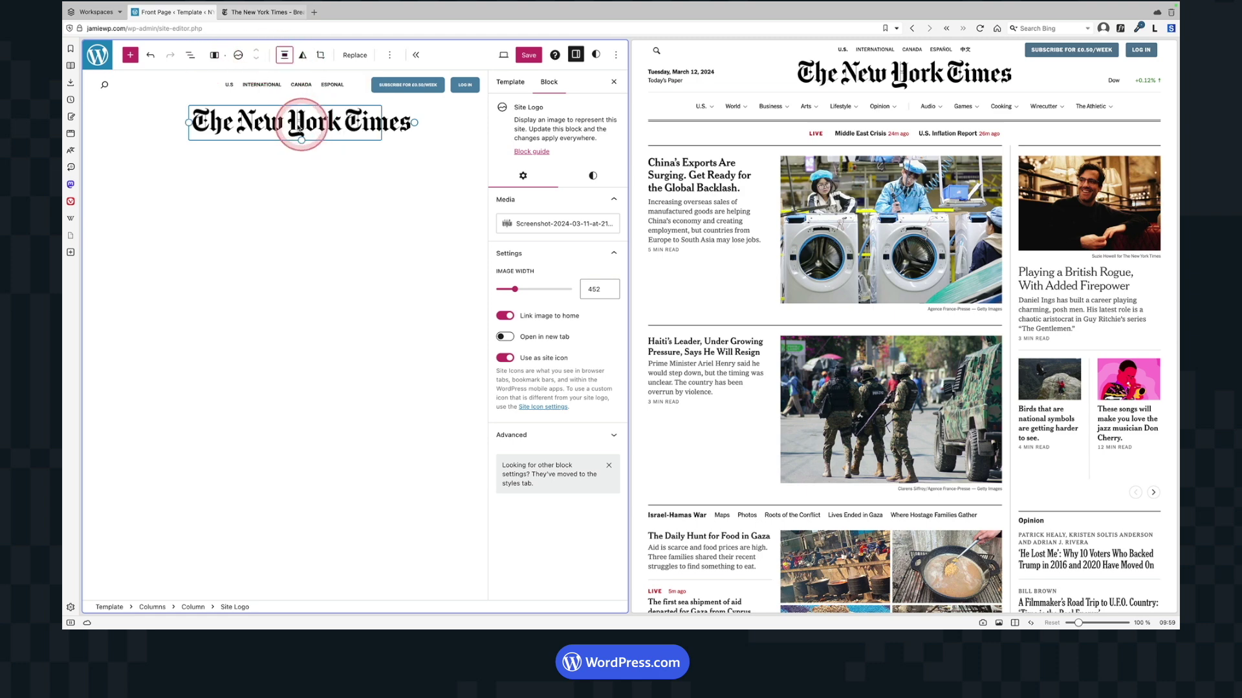
click(411, 122)
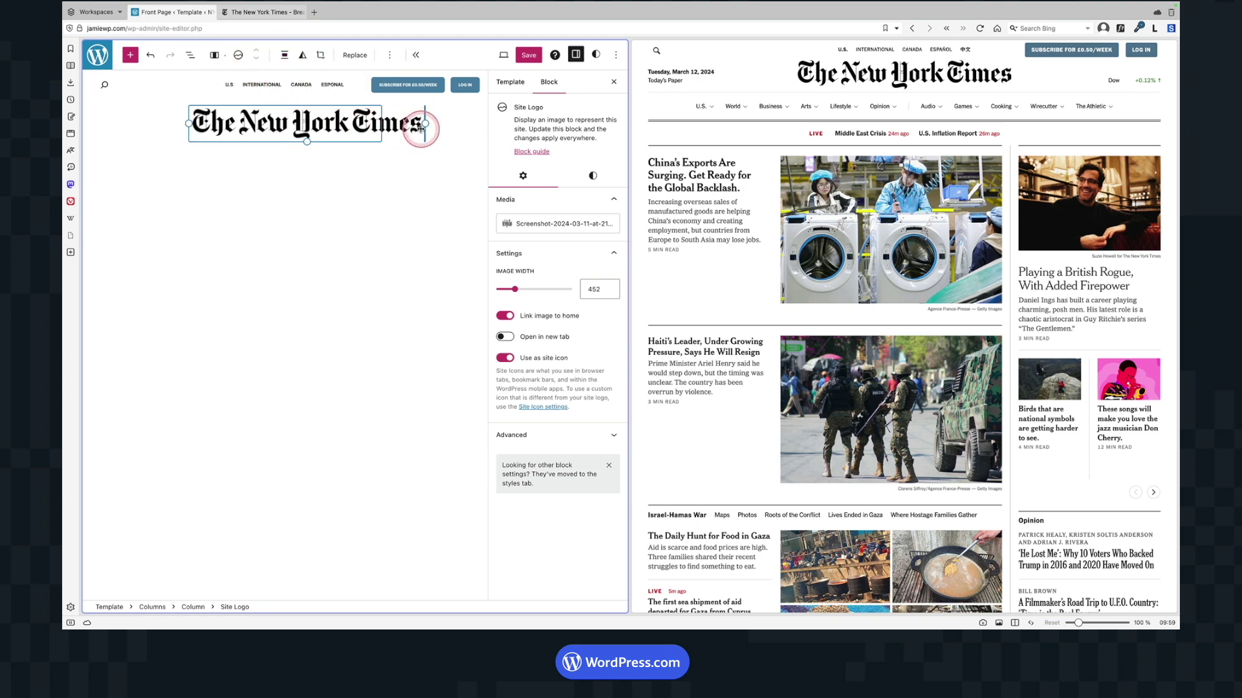
click(142, 116)
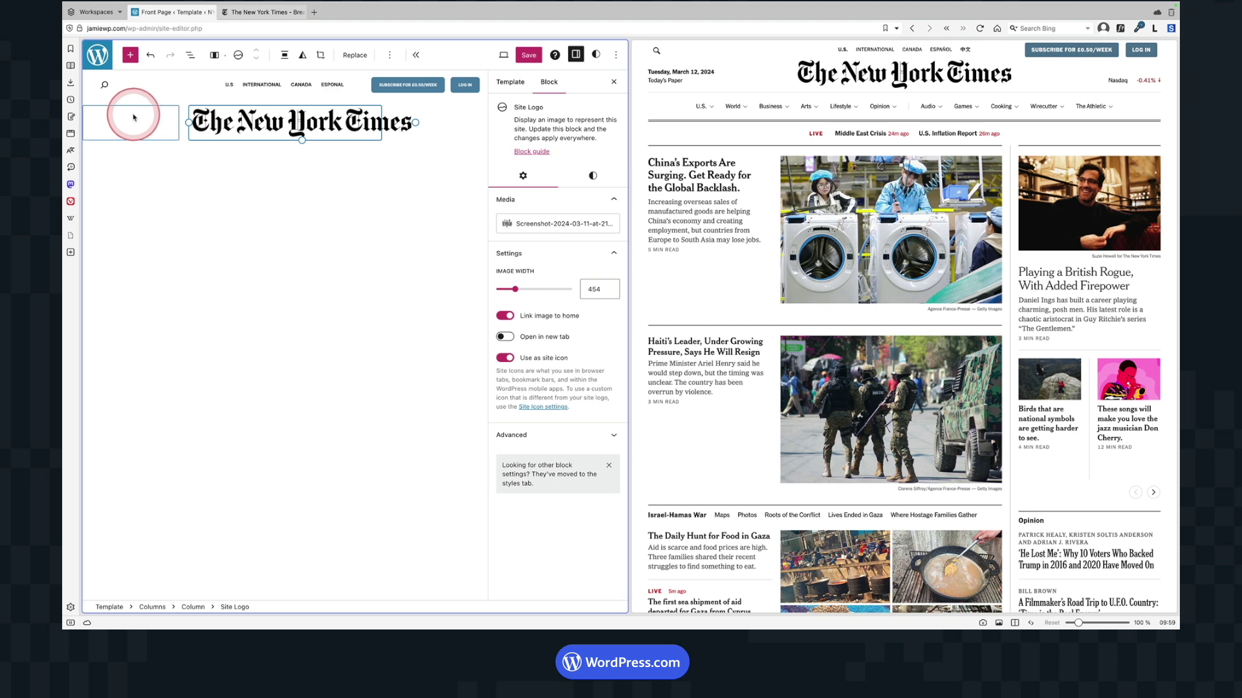
click(431, 122)
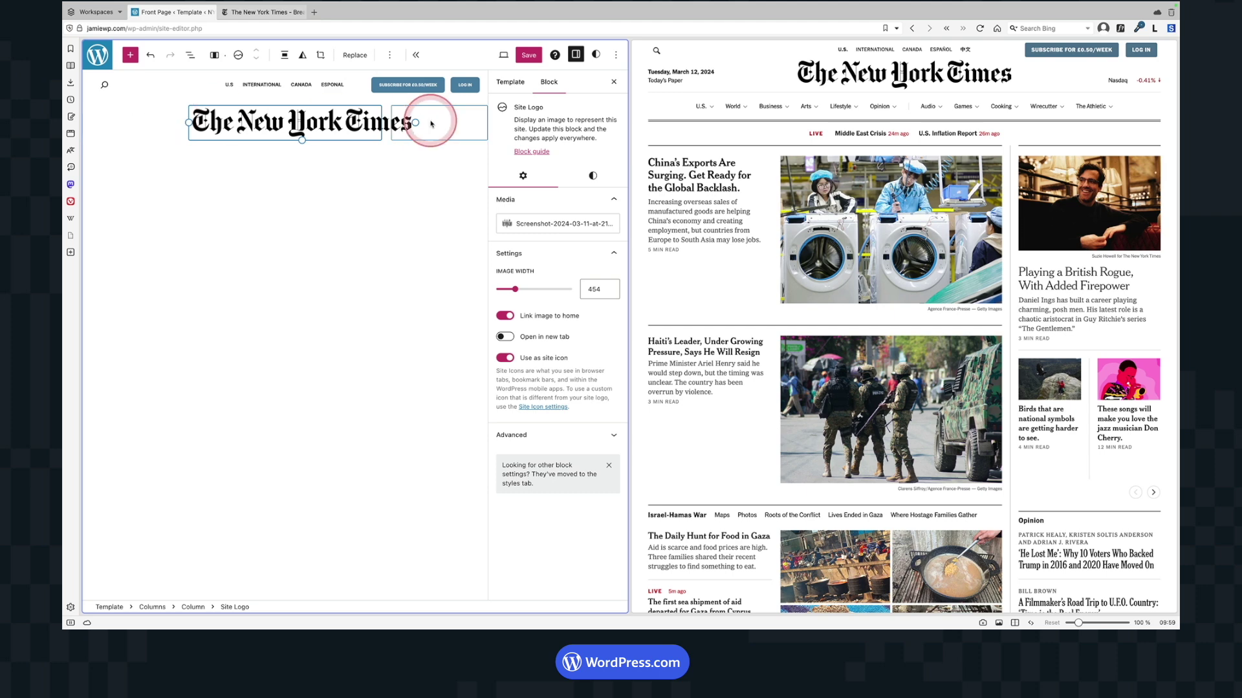
click(412, 124)
drag(412, 122, 408, 123)
click(118, 119)
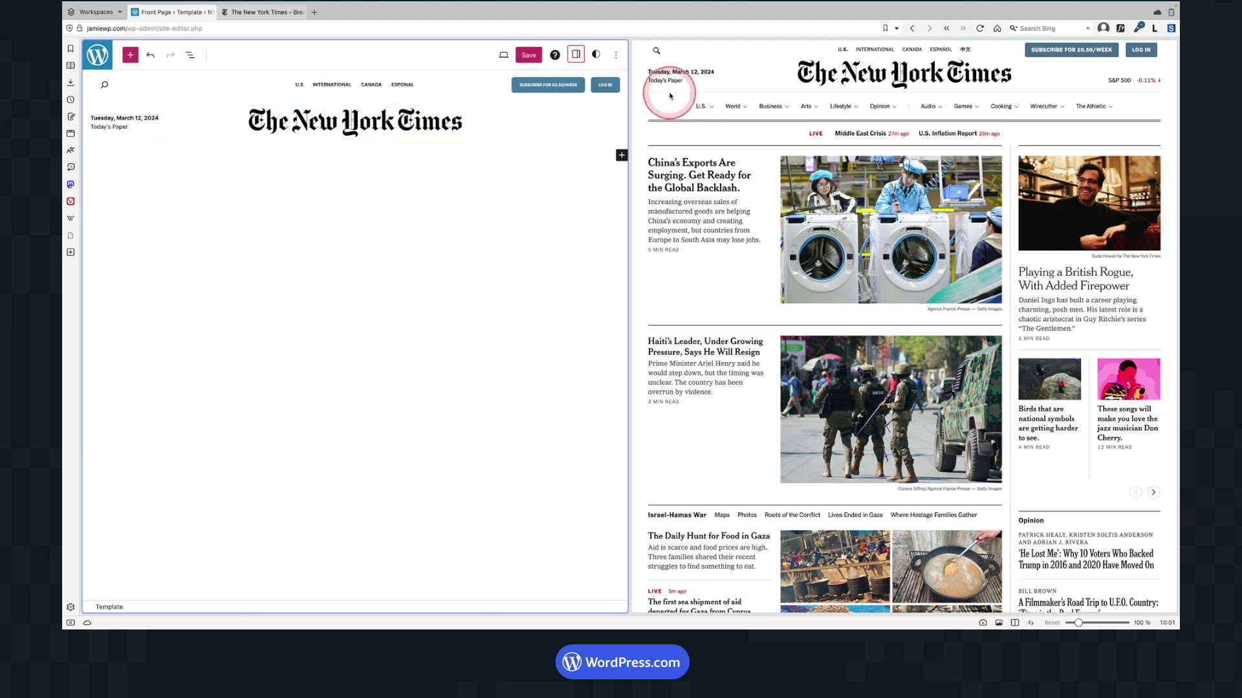
Add a Separator block after the second Columns block and close the block list
click(190, 57)
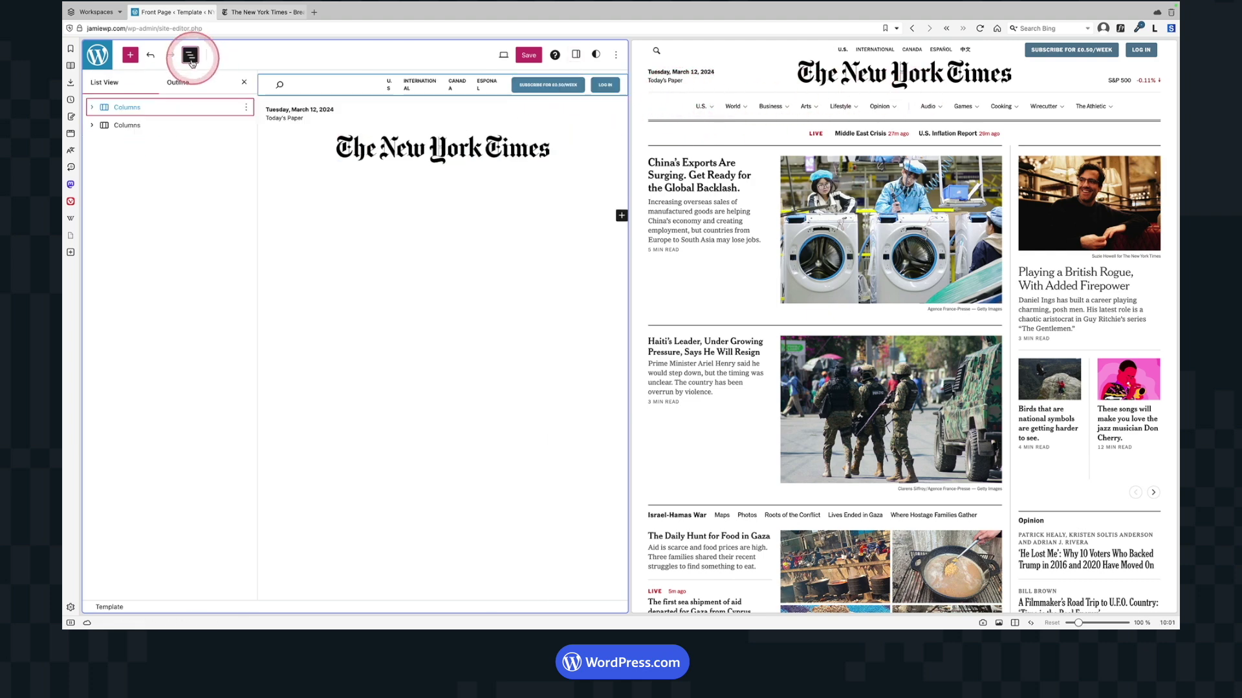
click(153, 125)
click(246, 125)
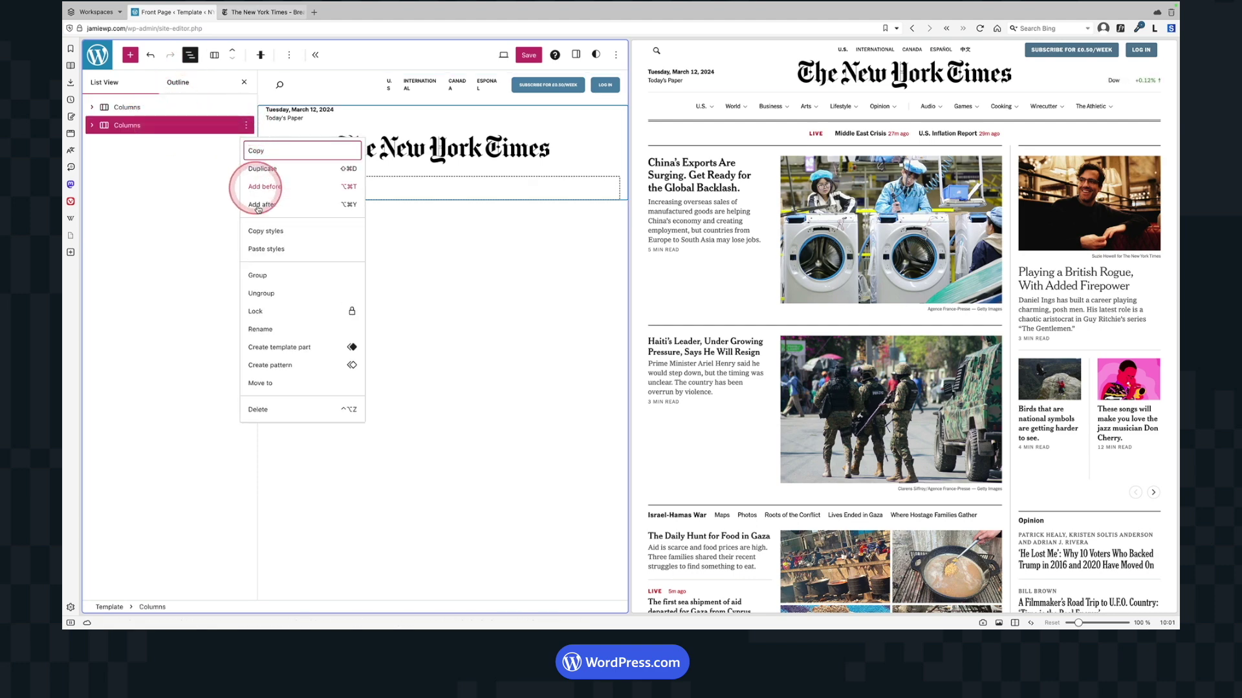
click(261, 204)
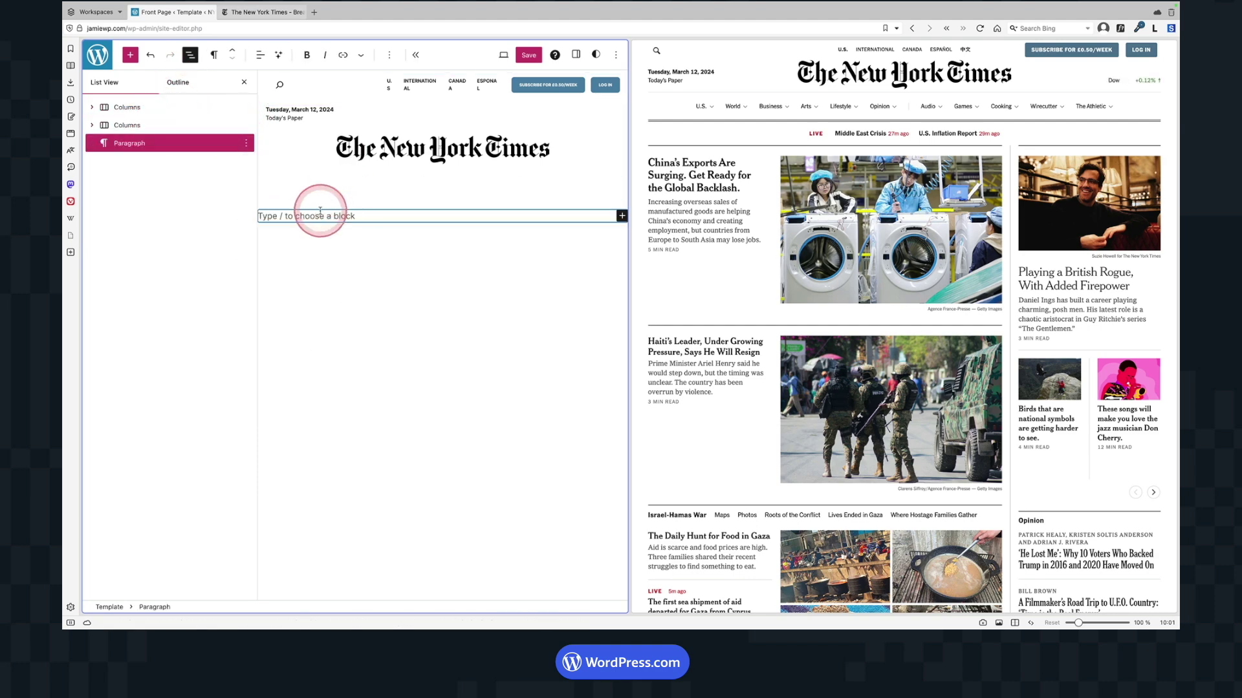
text(/s)
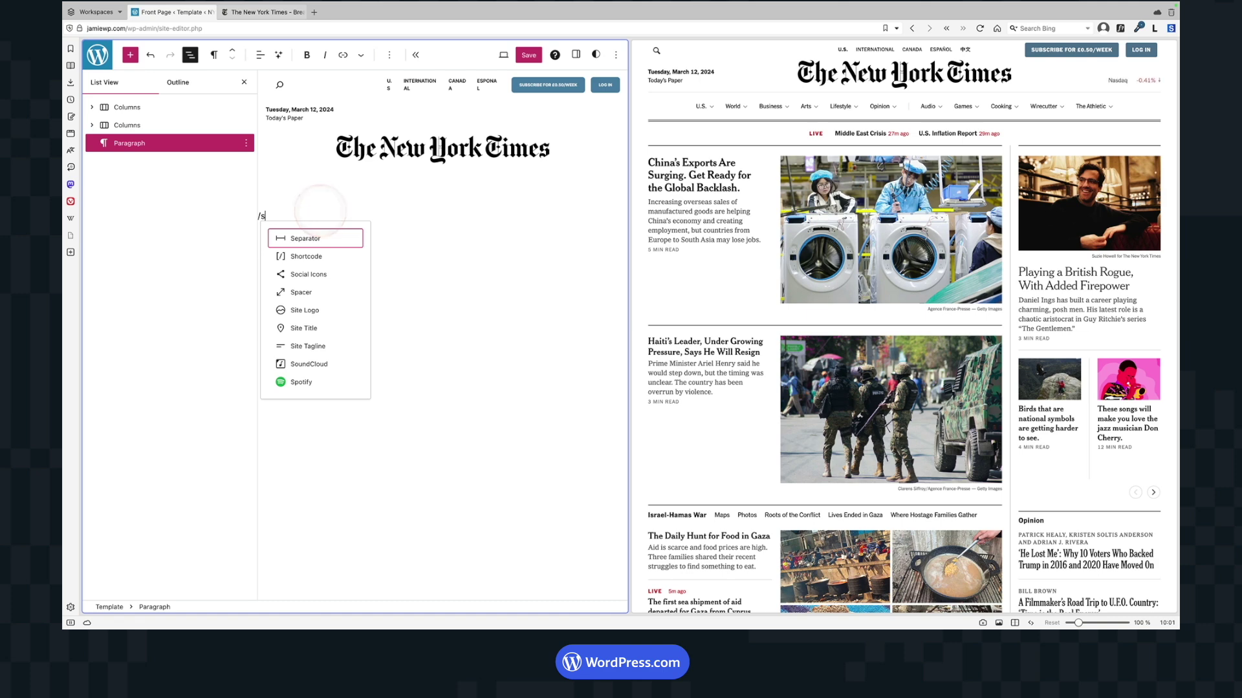
click(305, 238)
click(244, 82)
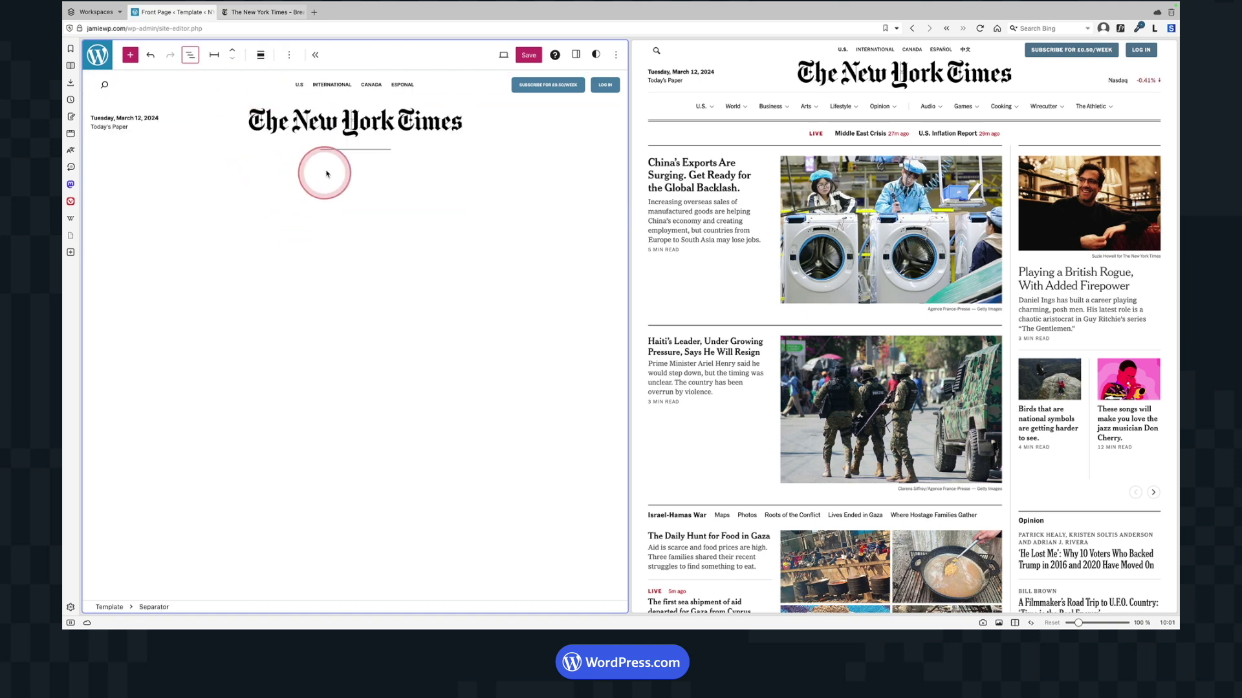
Give the separator the Wide Line style and a custom light grey background color, #F4F4F4
click(576, 54)
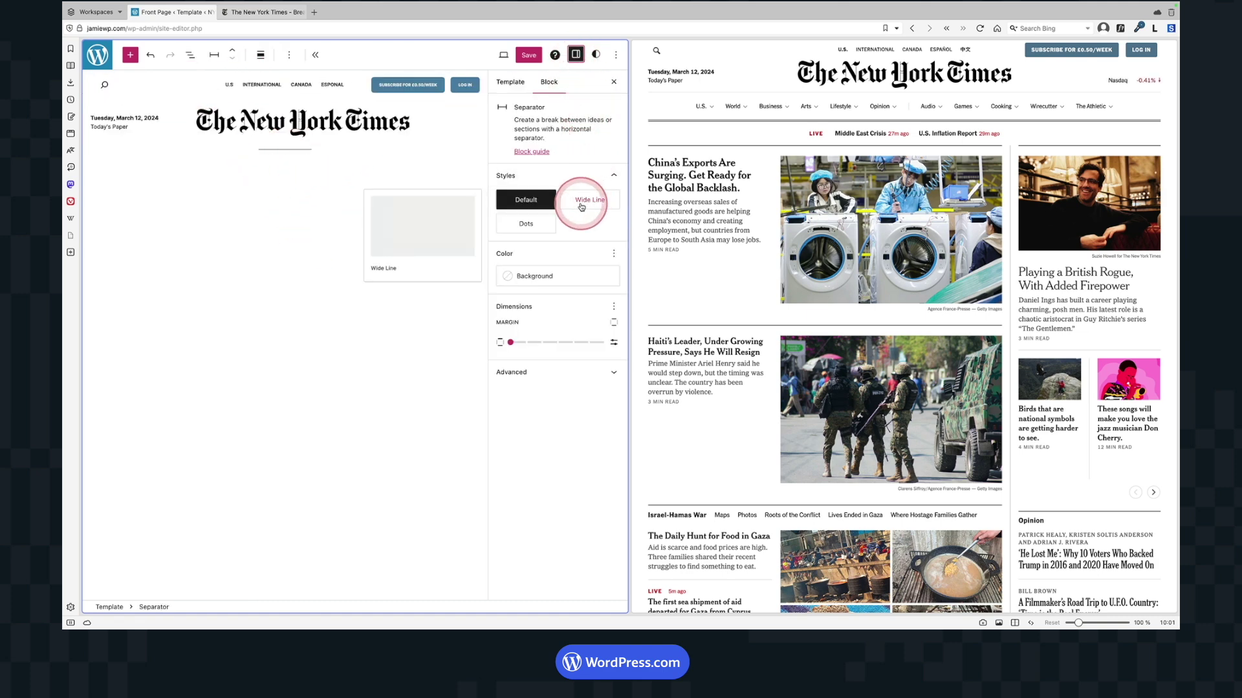
click(589, 199)
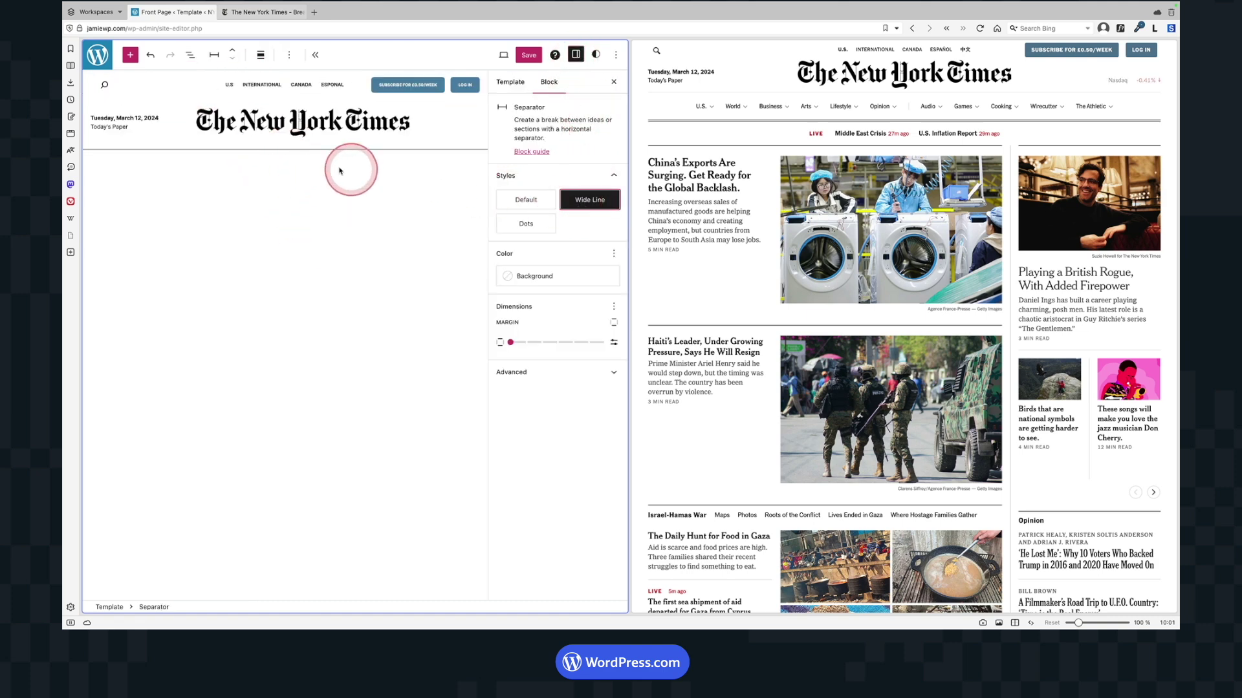
click(538, 276)
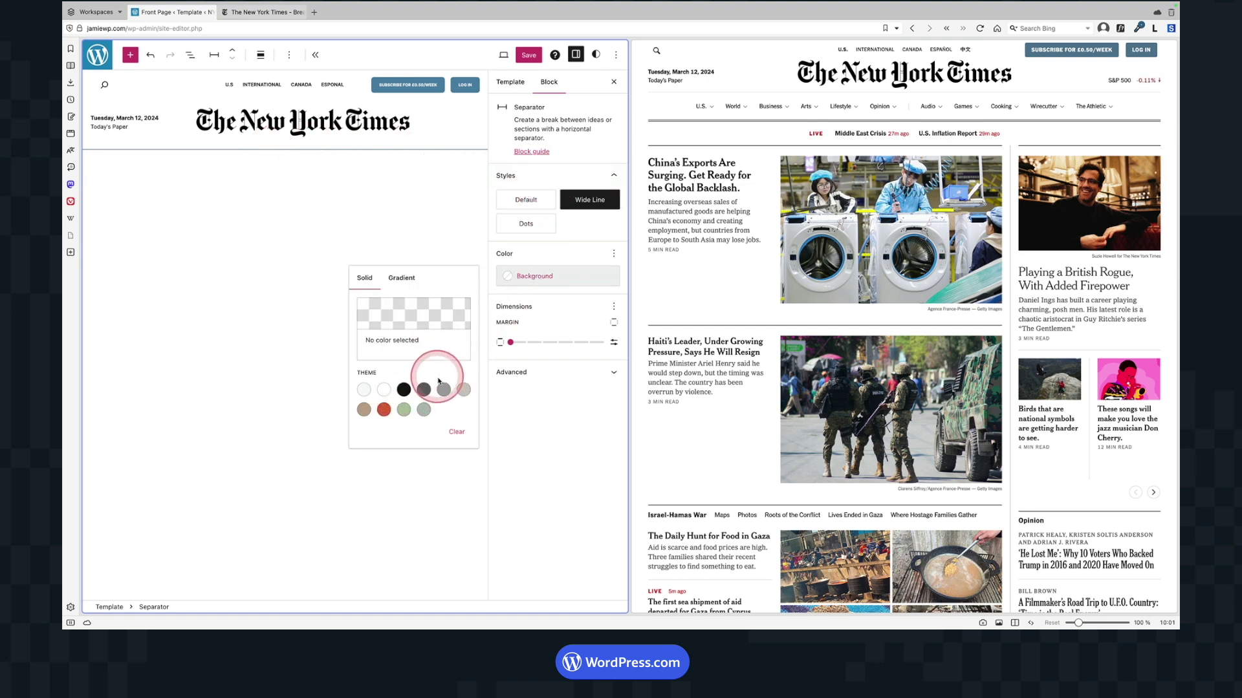
click(427, 314)
drag(254, 318, 230, 310)
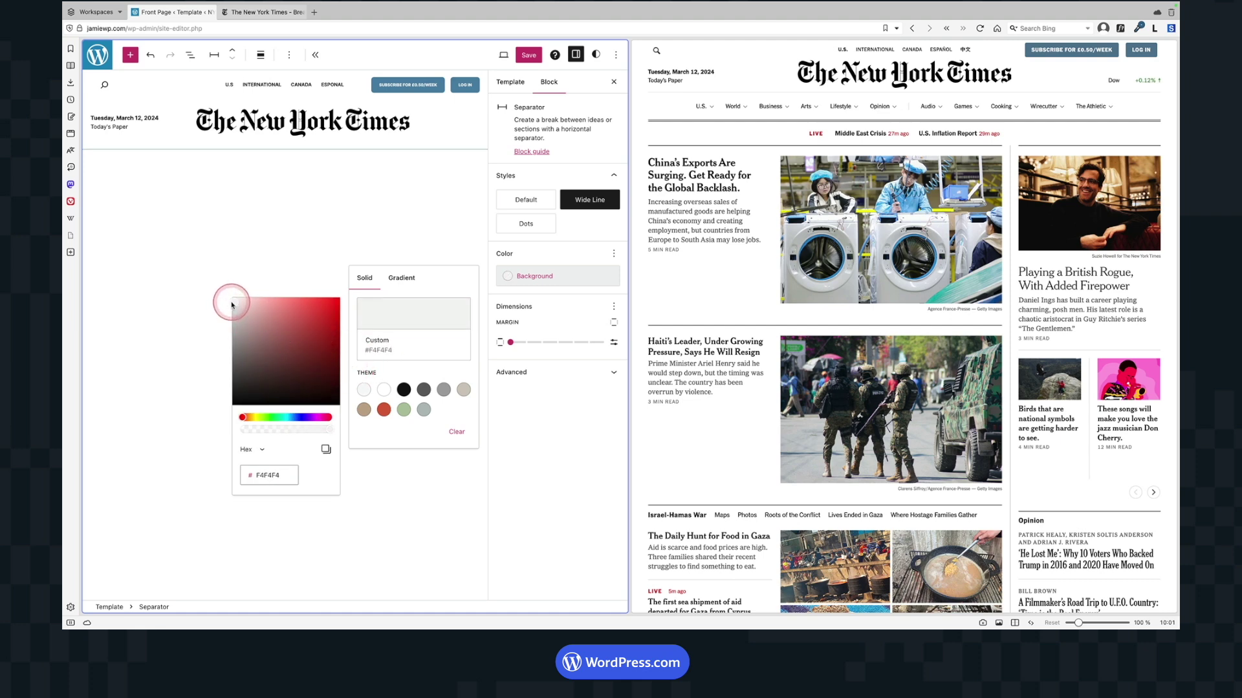
click(256, 205)
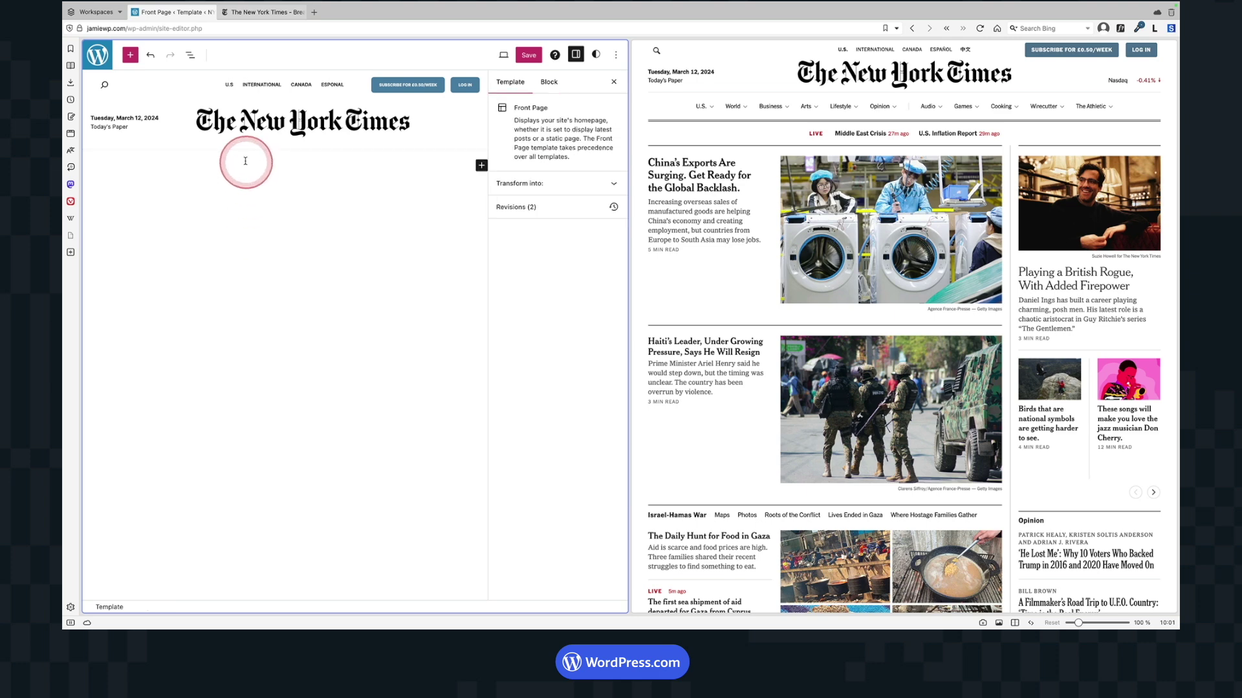
click(324, 154)
click(277, 135)
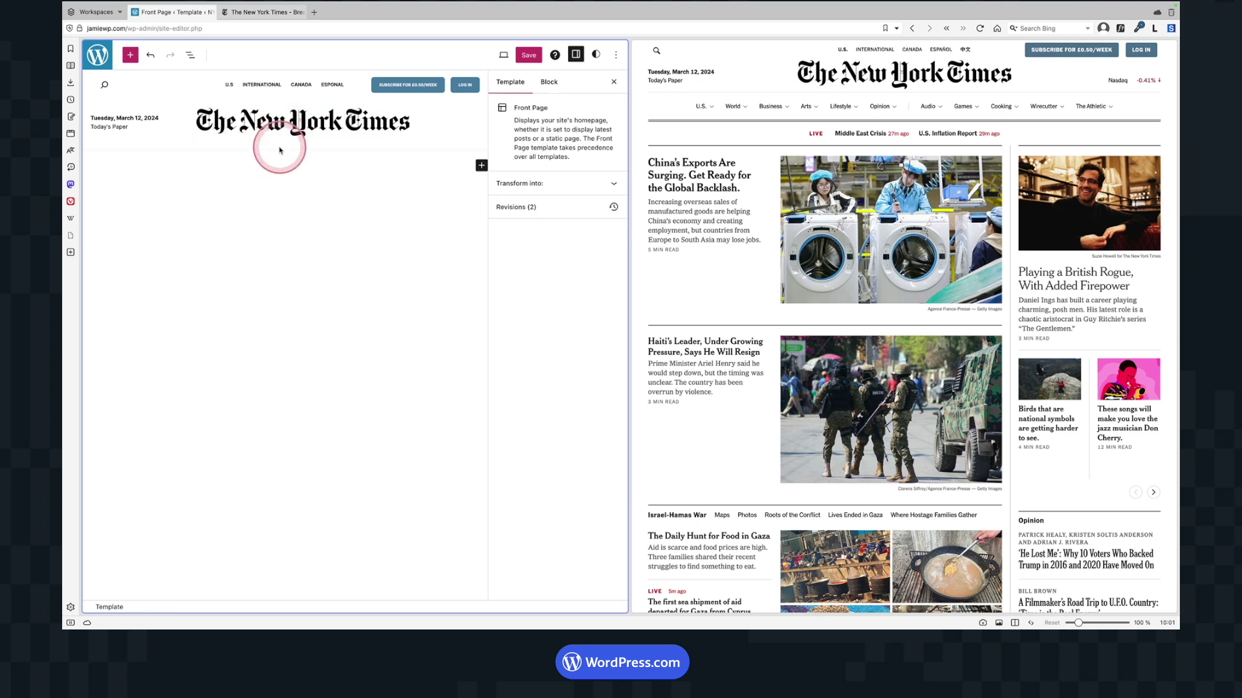
click(444, 144)
click(261, 150)
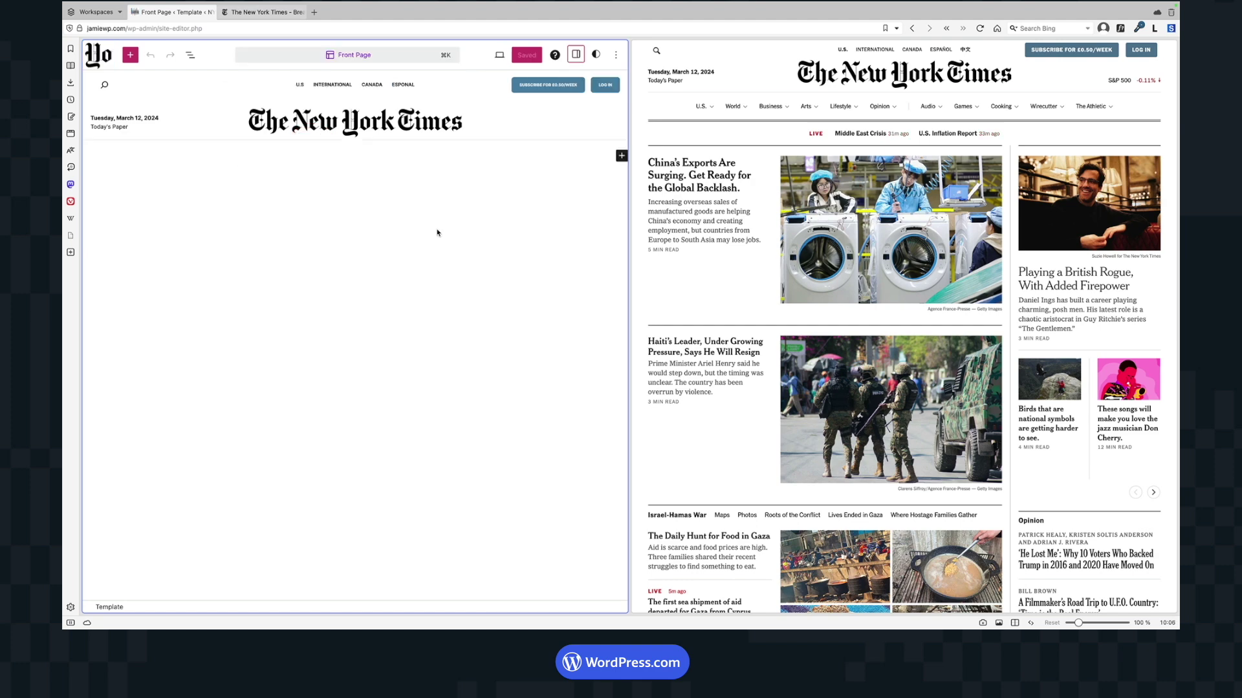
Add a Navigation block after the separator below the logo row
mouse_move(699, 106)
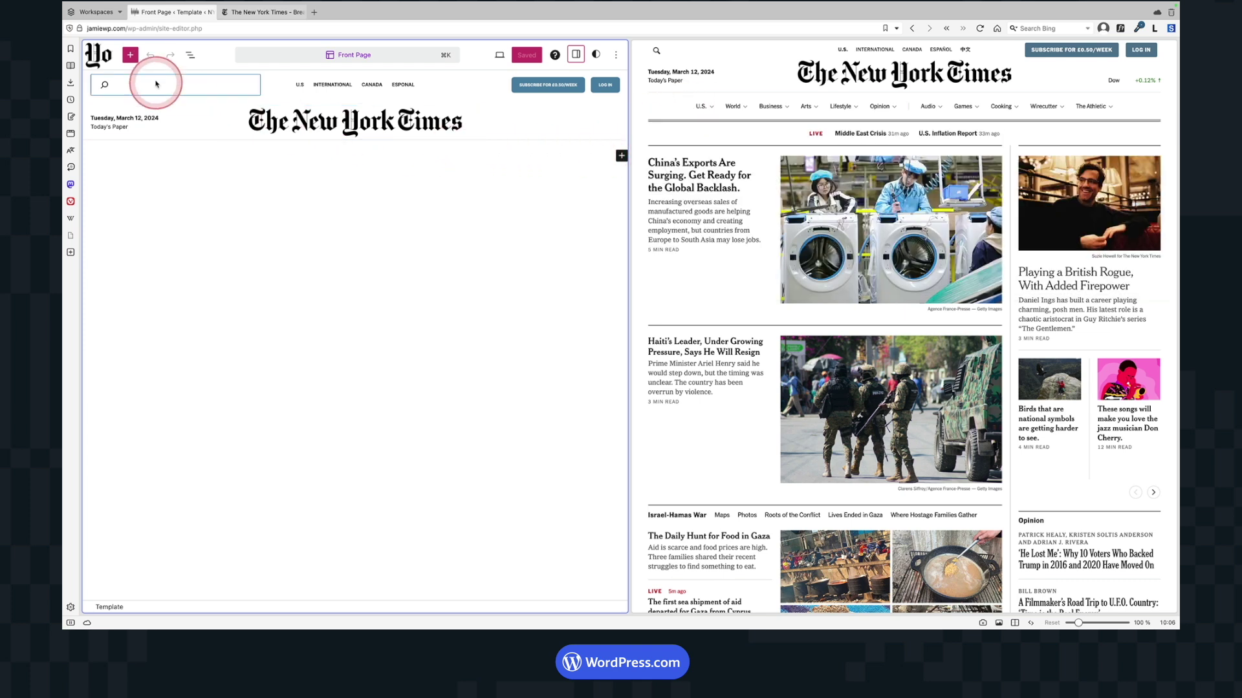
click(189, 55)
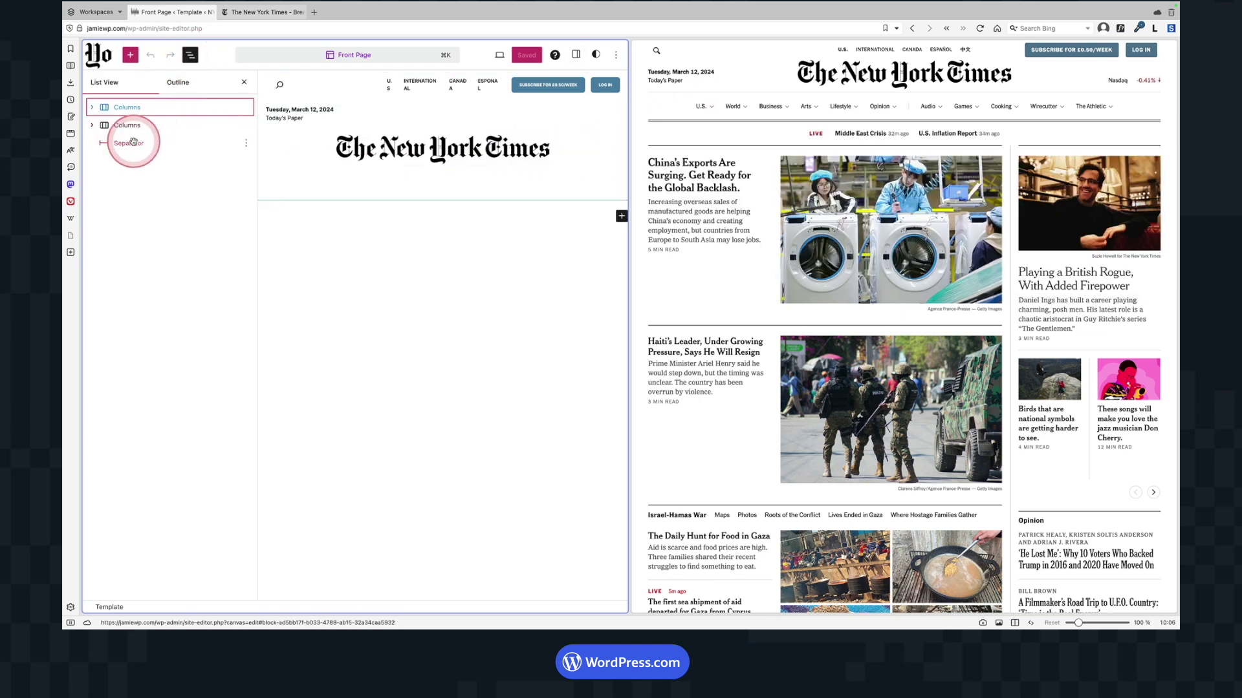
click(244, 144)
click(246, 144)
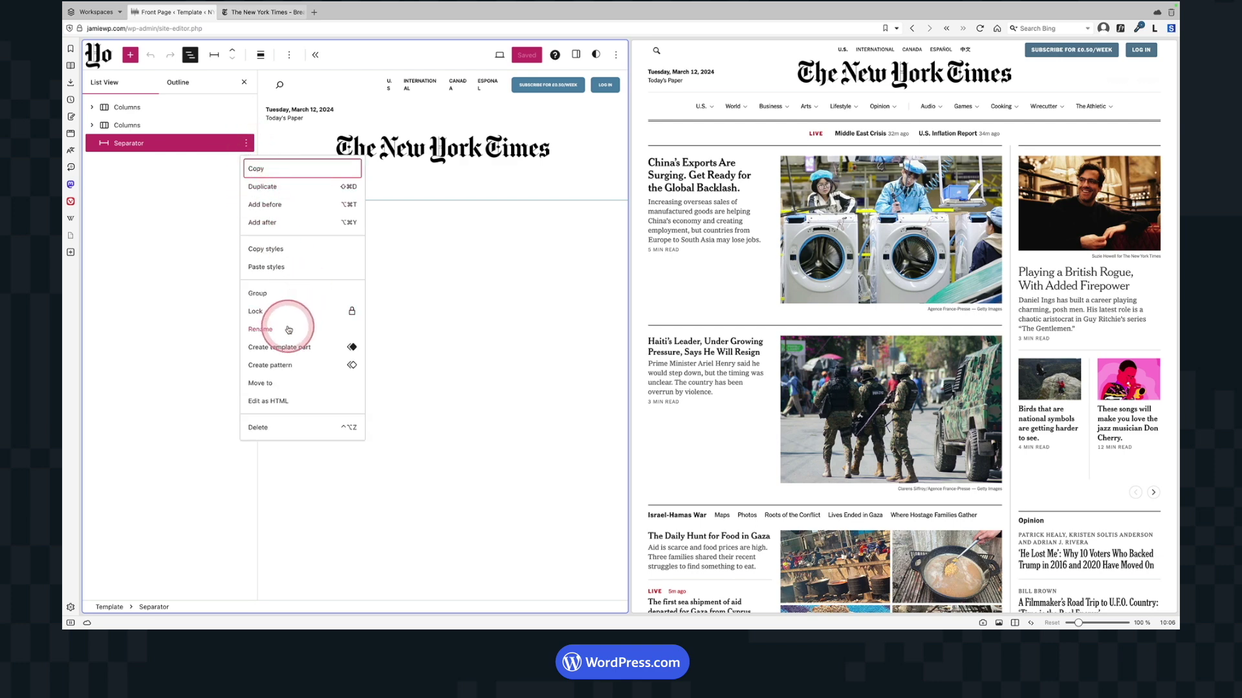
click(287, 223)
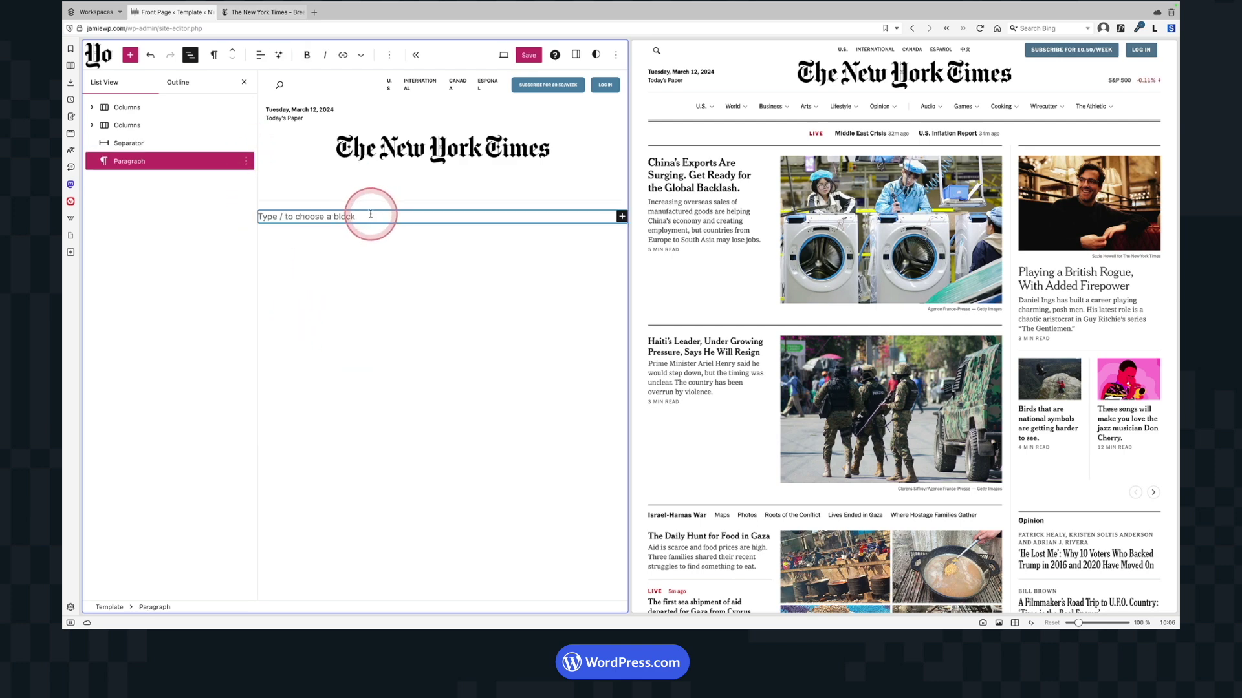
text(/nav)
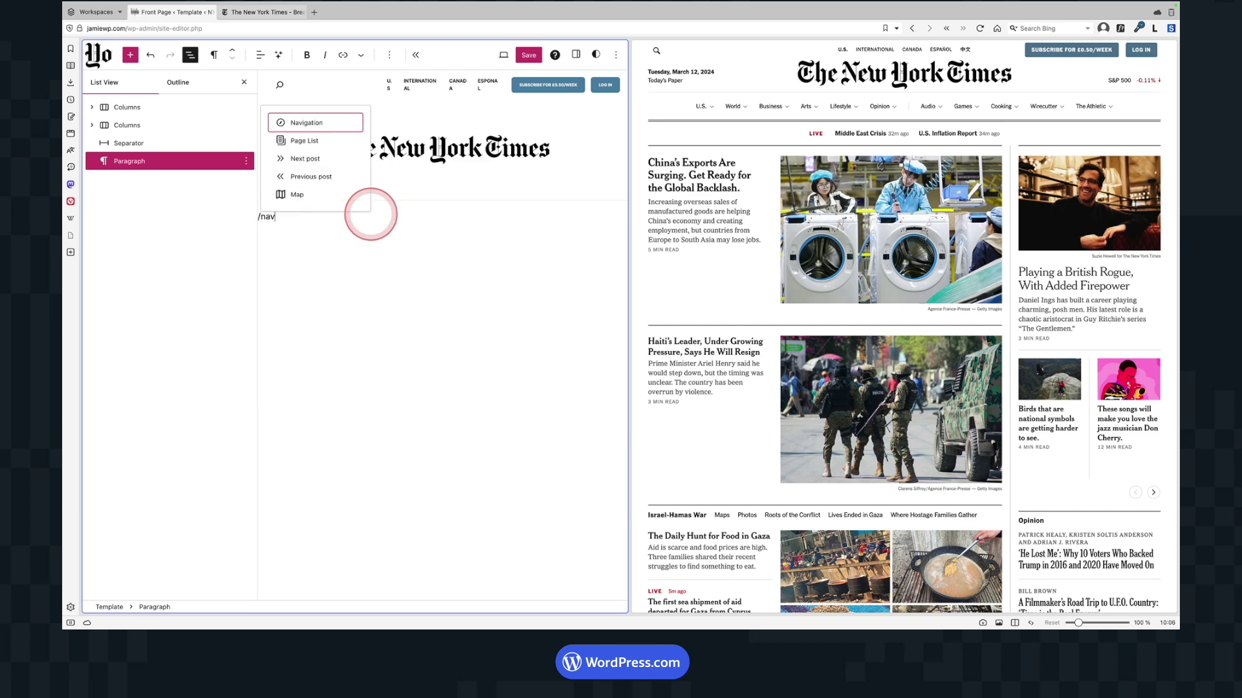
key(Return)
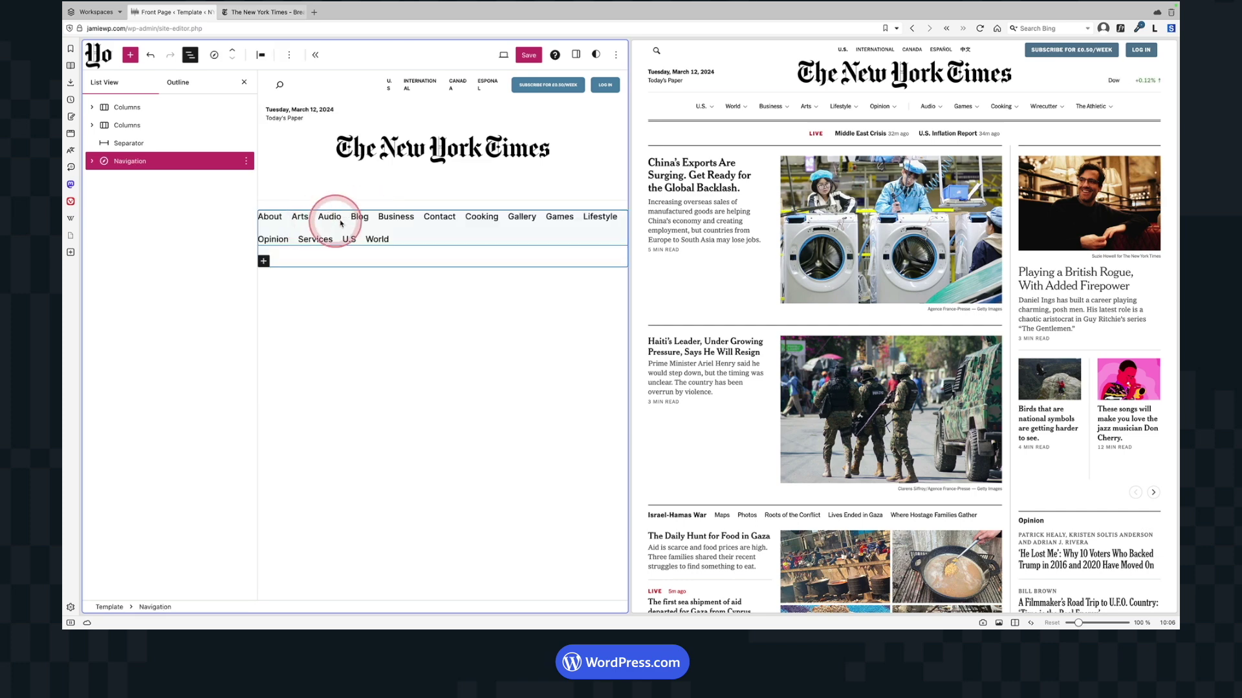
Convert the Navigation block's page list into editable items and reorder the pages, placing U.S first
click(298, 214)
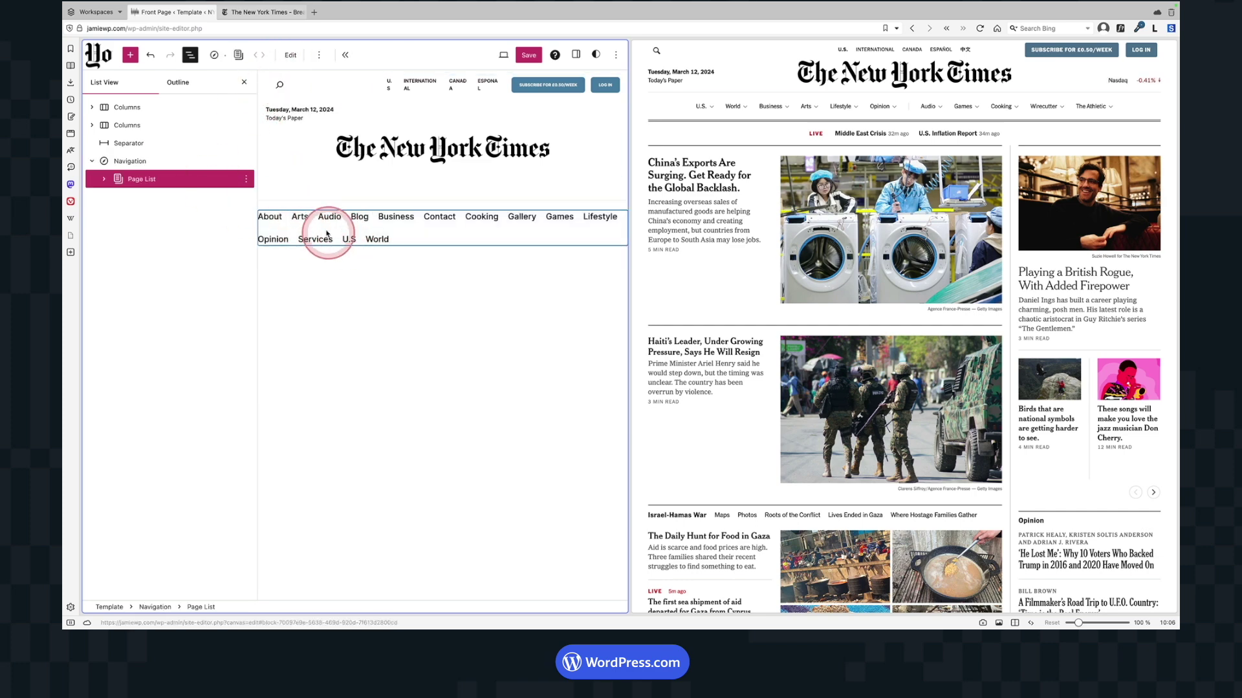
click(291, 55)
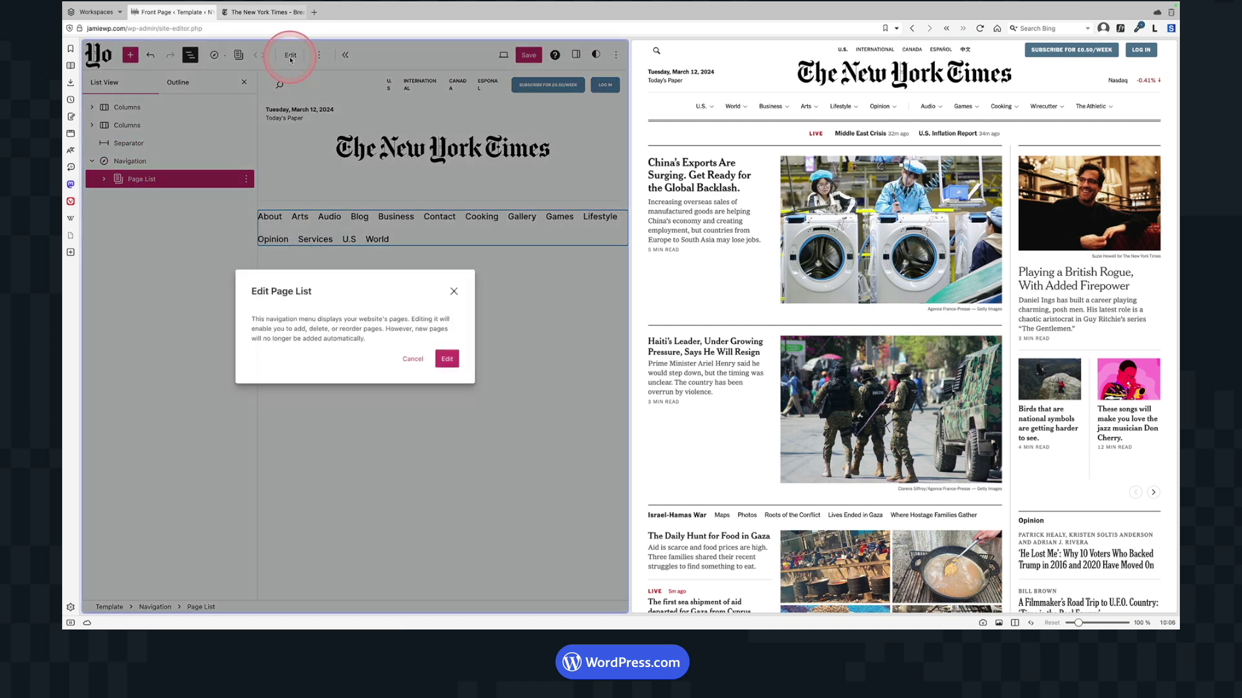
click(445, 360)
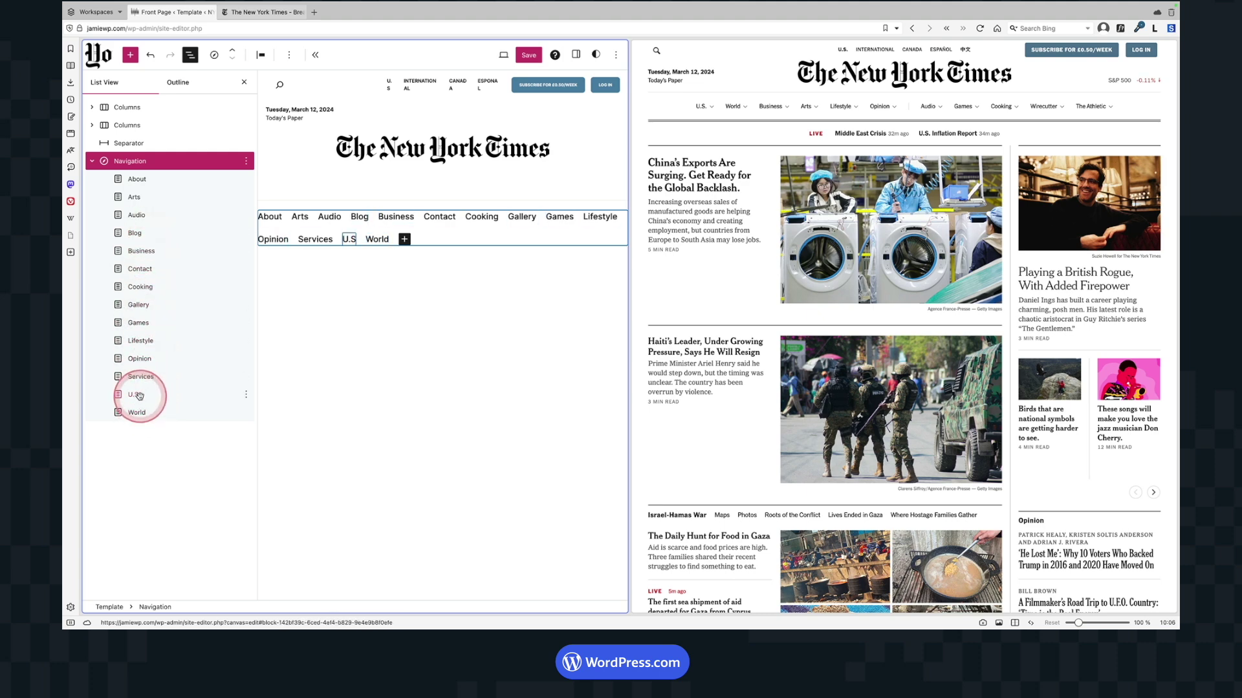
drag(138, 395, 132, 179)
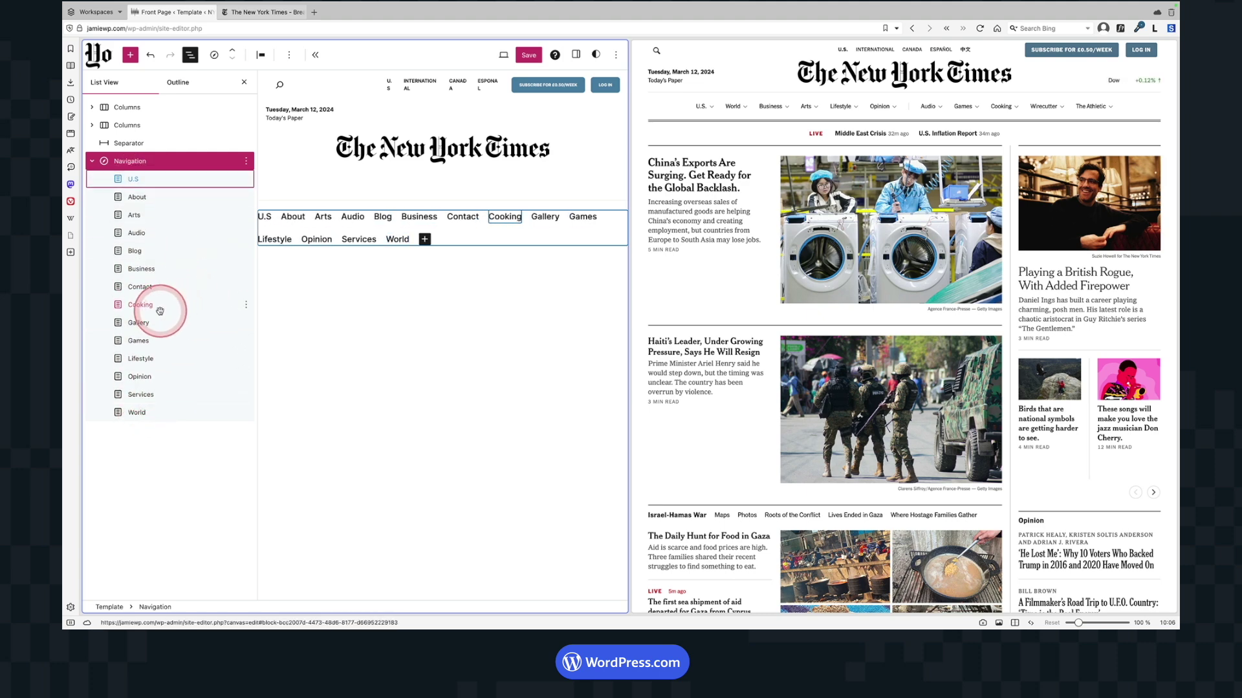
drag(151, 313, 163, 259)
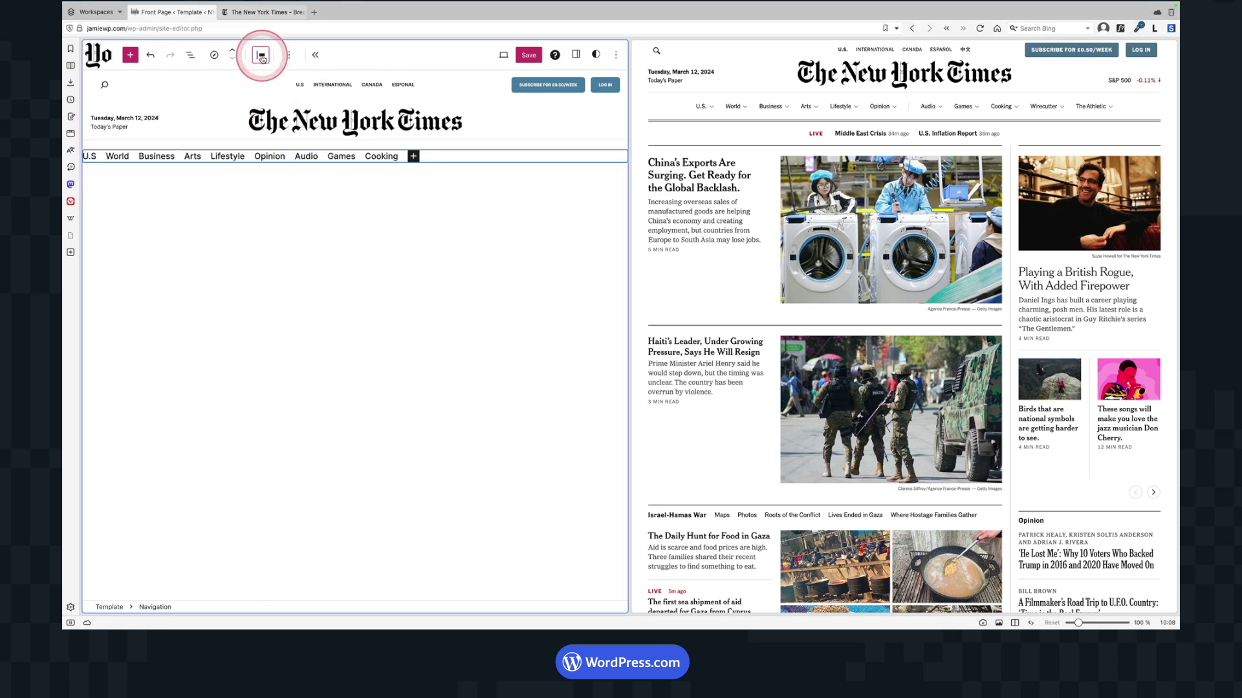
Justify the items of the Navigation block to the center
click(261, 57)
click(266, 104)
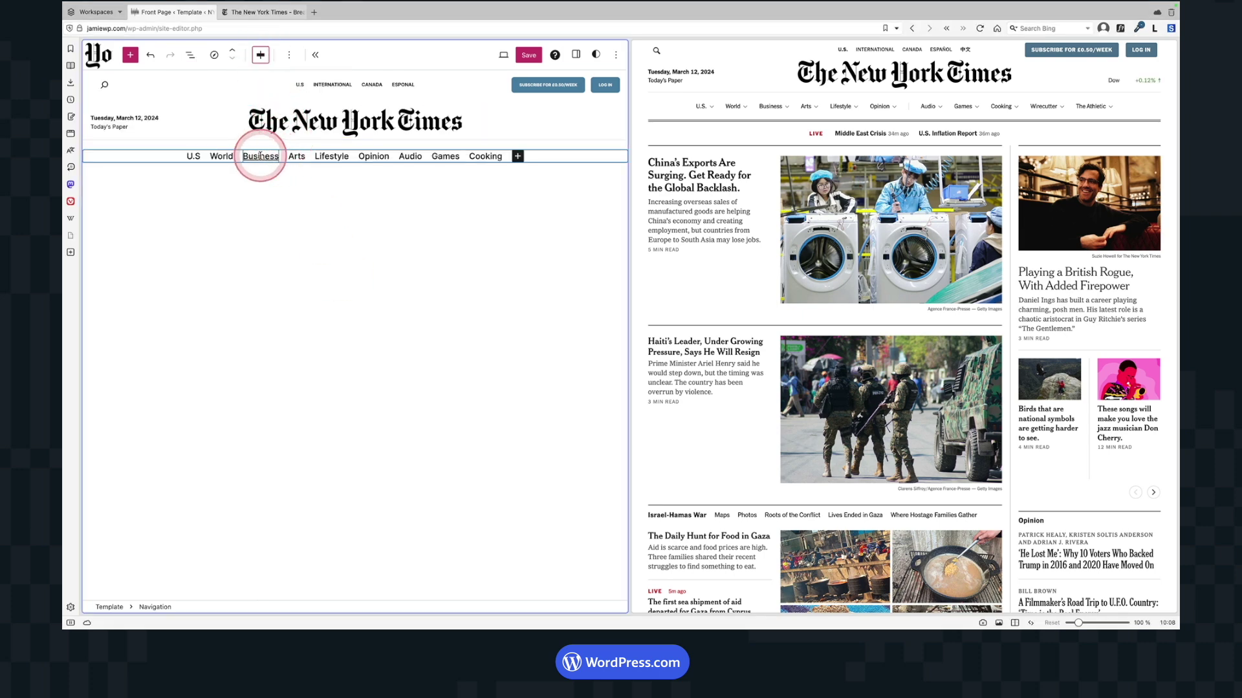
Set the section Navigation block's text size to S and its font appearance to Light
click(576, 55)
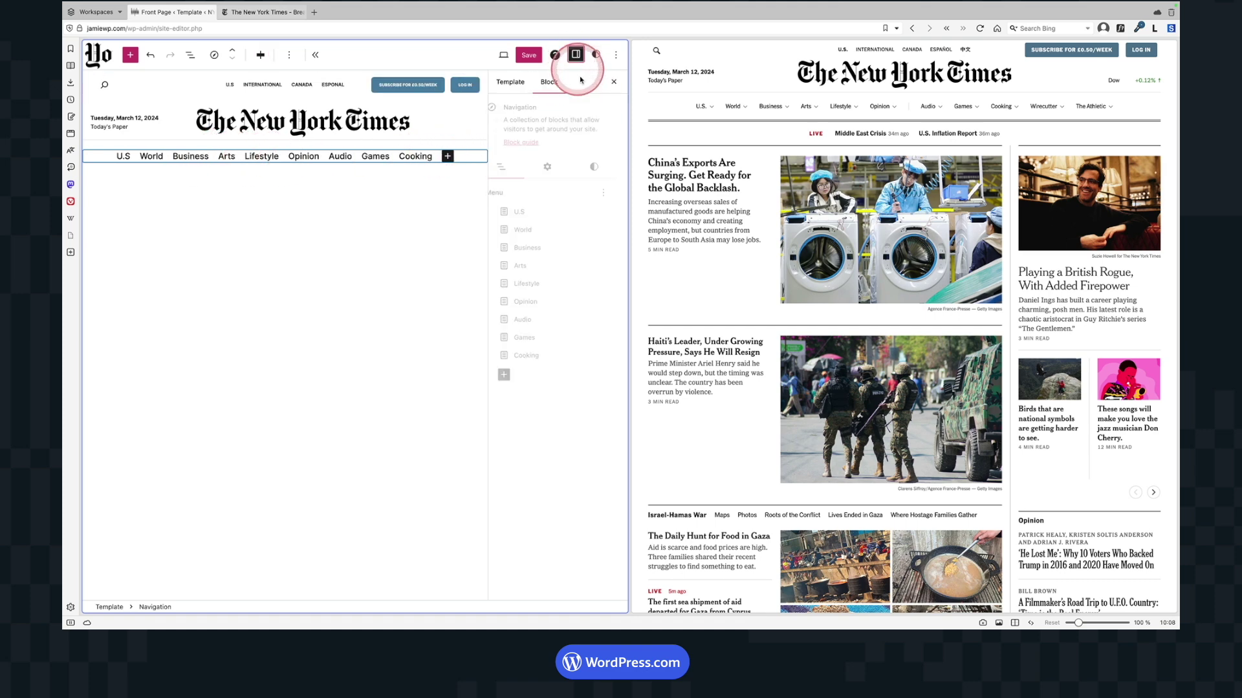
click(604, 167)
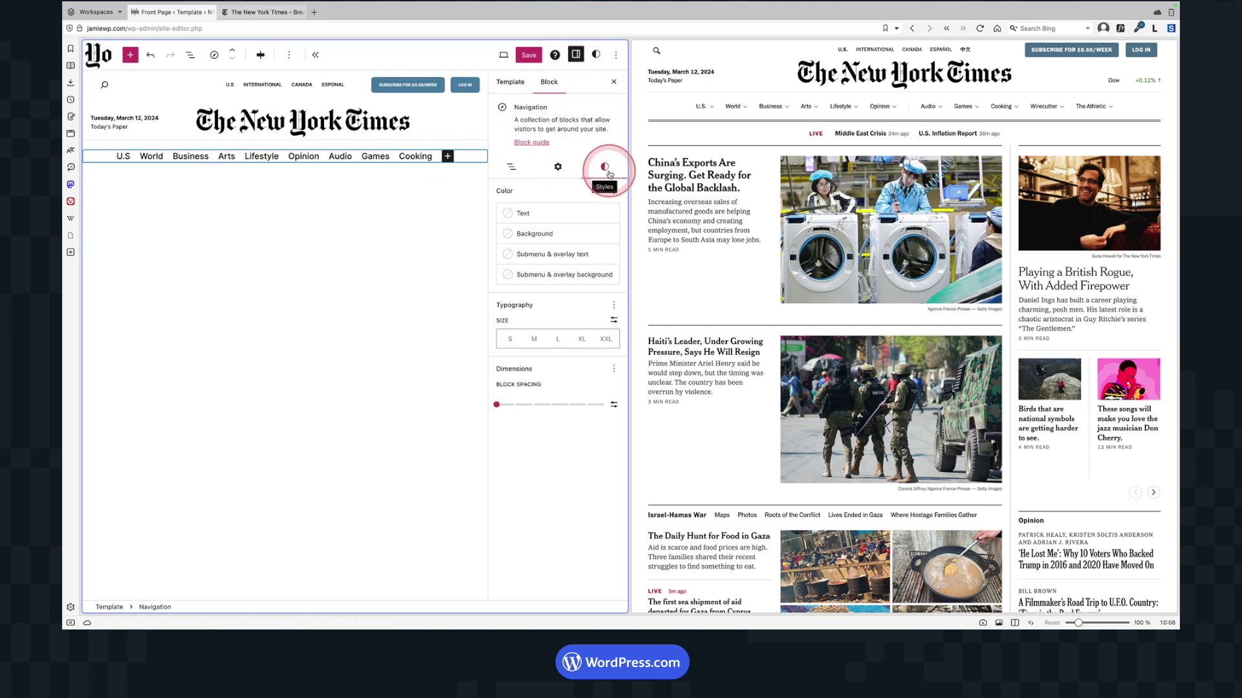
click(518, 341)
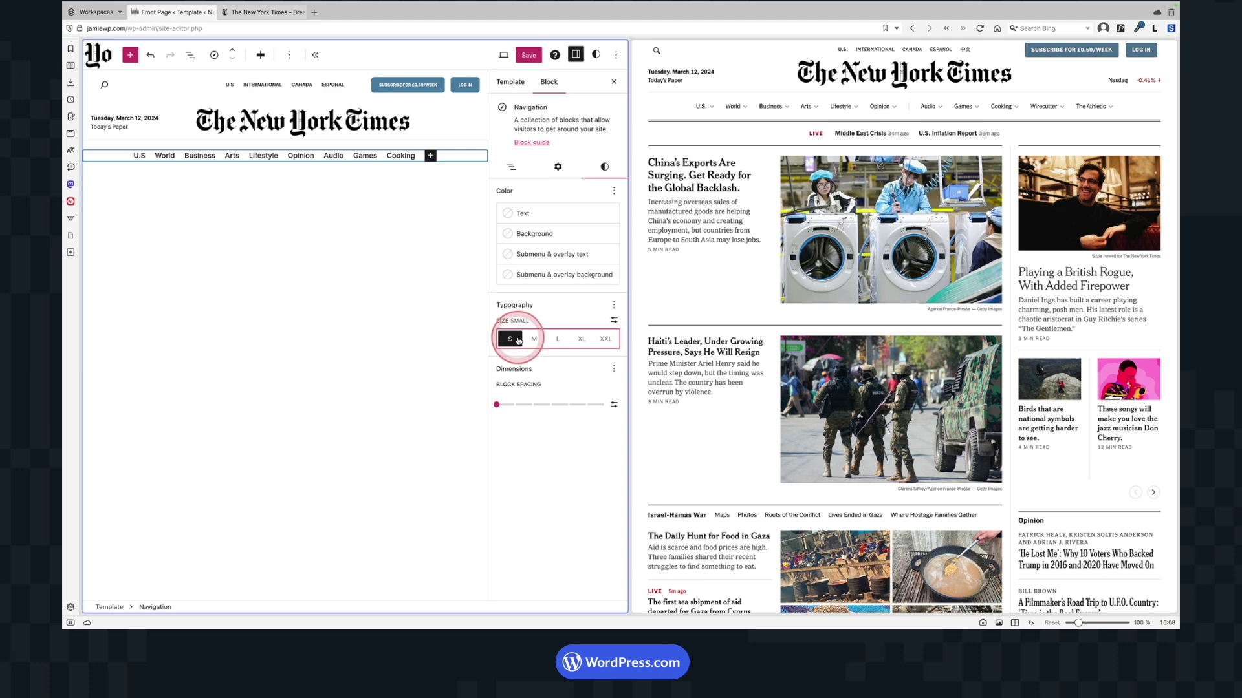
click(614, 304)
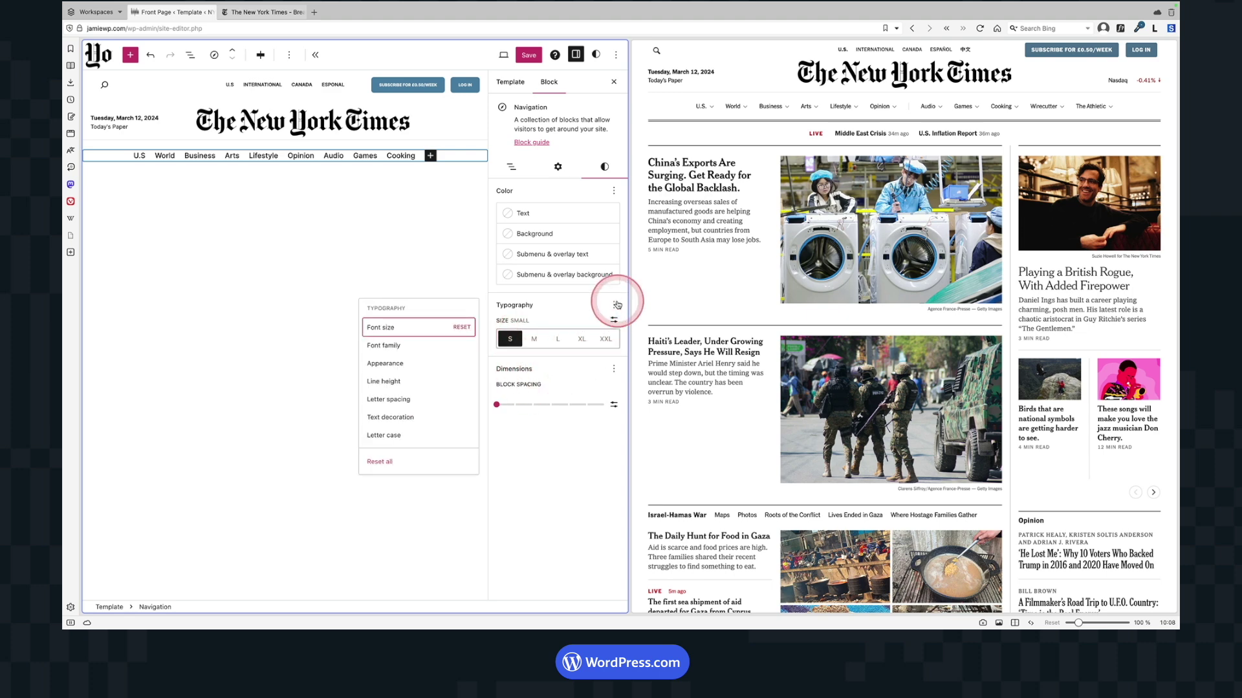
click(401, 363)
click(532, 380)
click(516, 457)
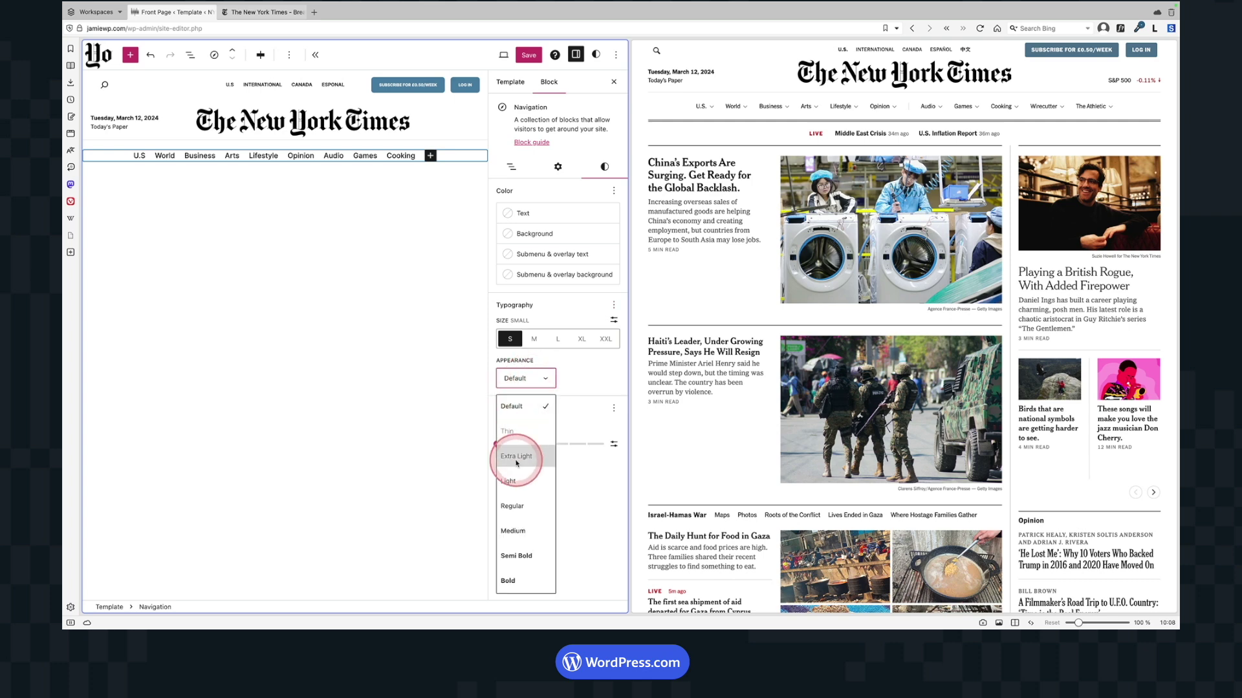
click(516, 478)
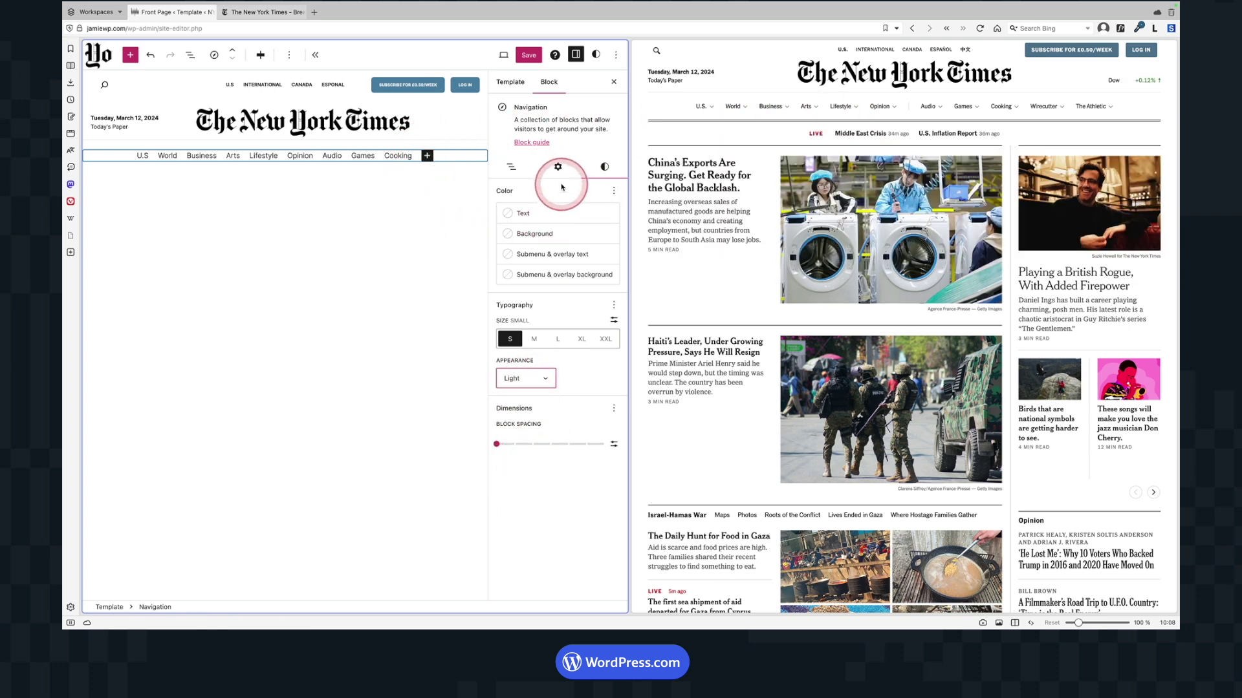
Give the section navigation text a custom size of 0.7 rem and deselect the block
click(613, 320)
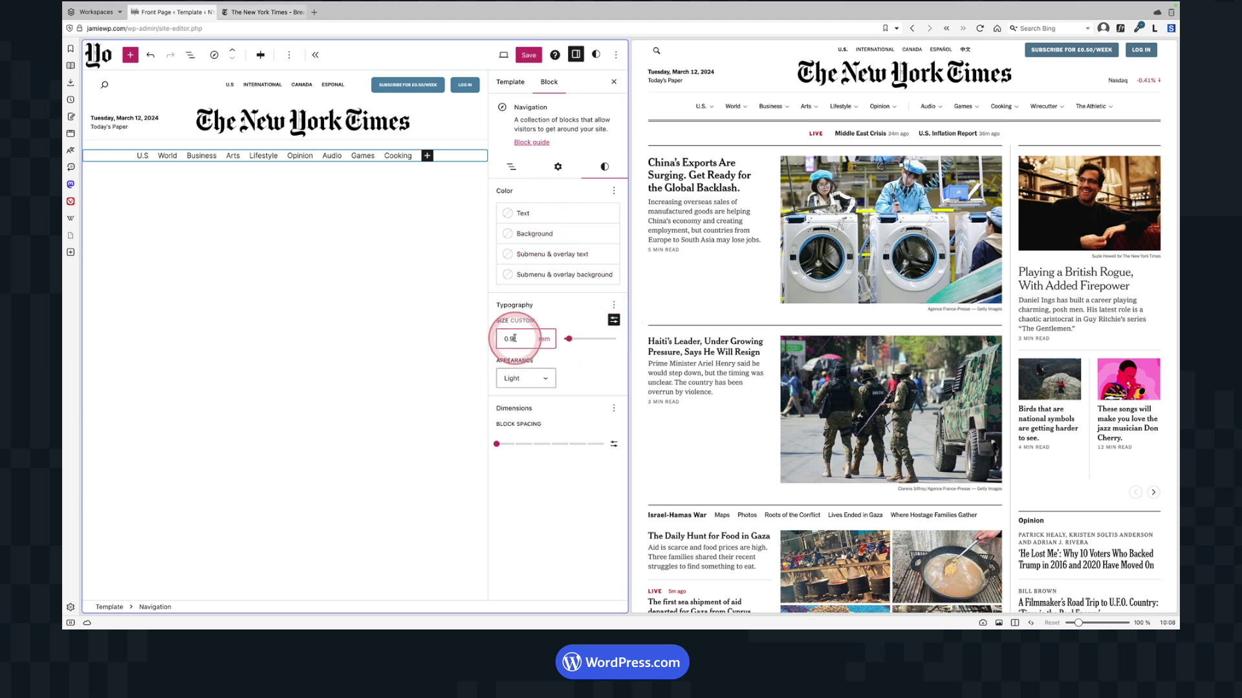
key(BackSpace)
text(7)
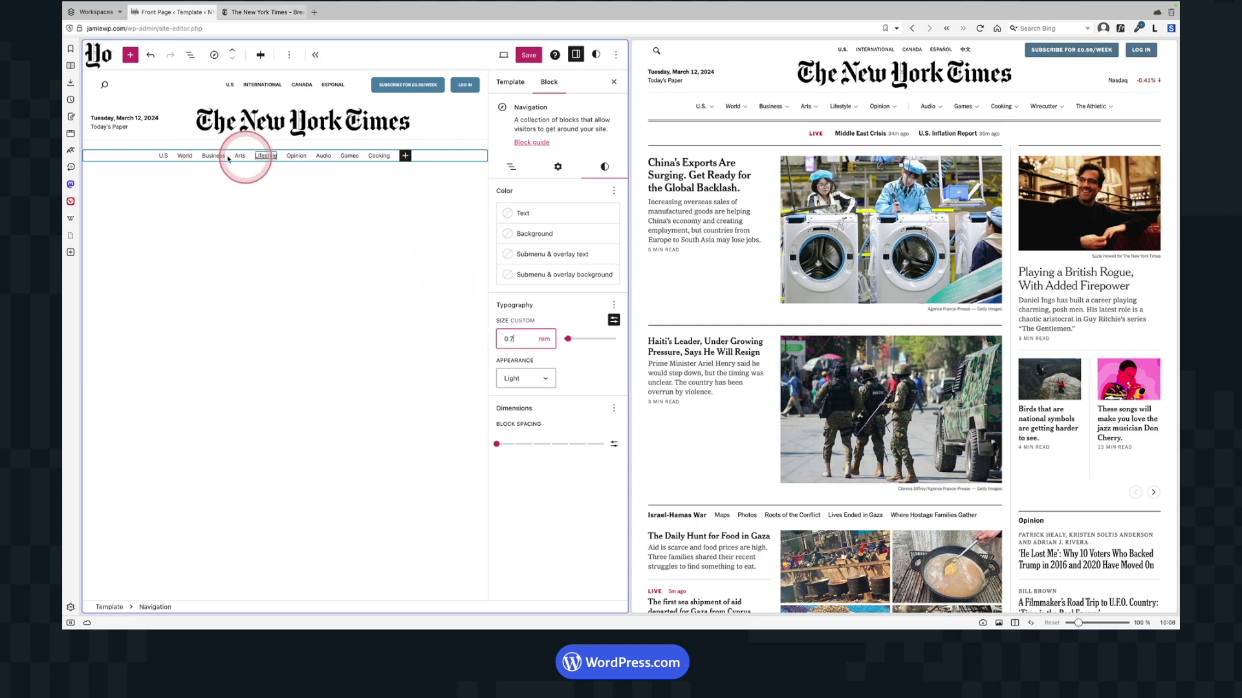
click(429, 185)
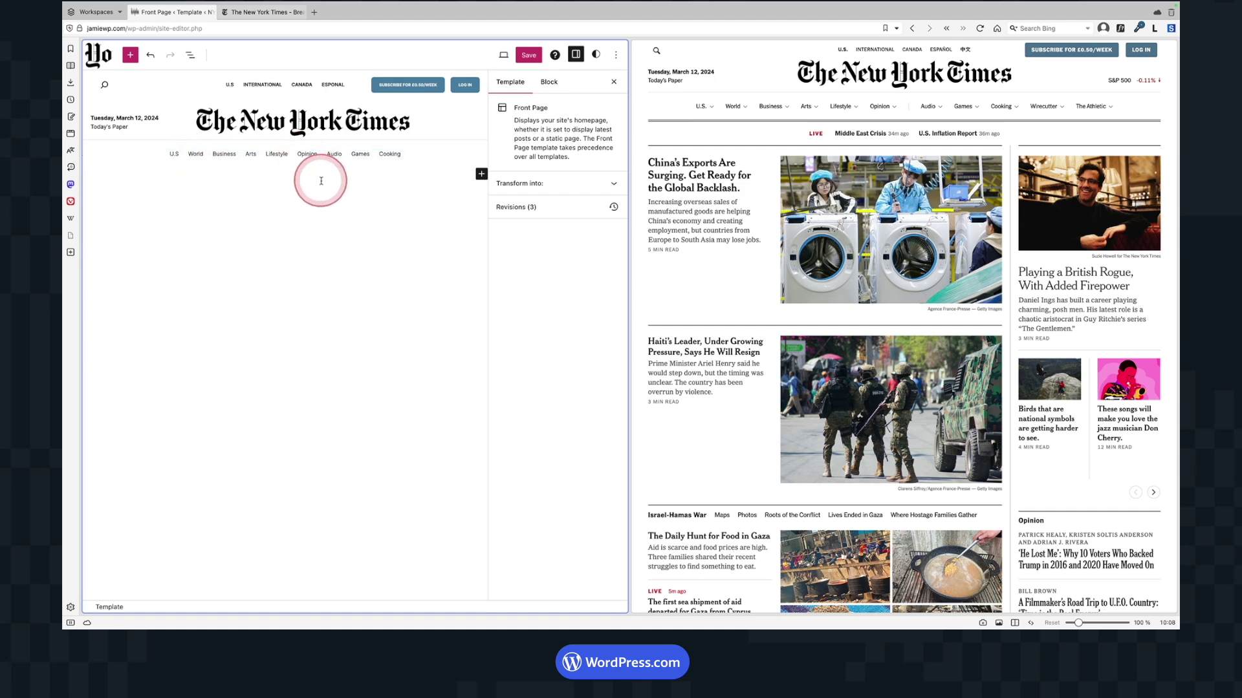
click(661, 157)
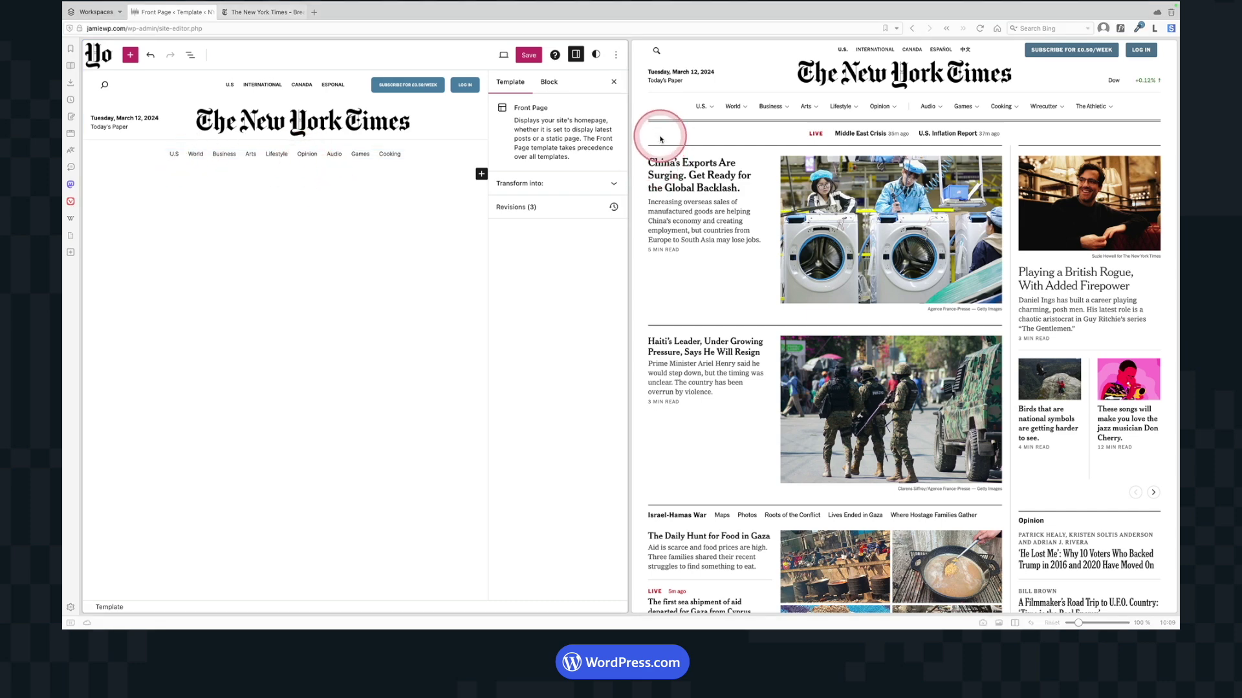
Add a Separator block after the section Navigation block
click(245, 162)
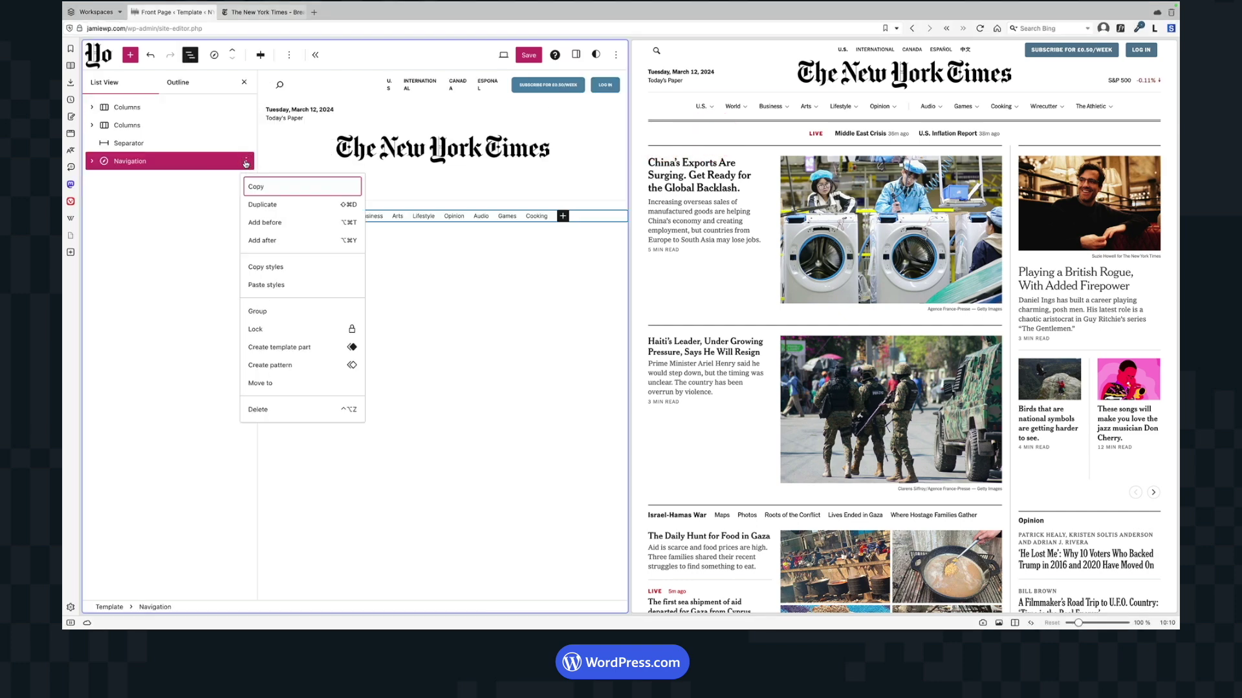
click(263, 239)
click(341, 237)
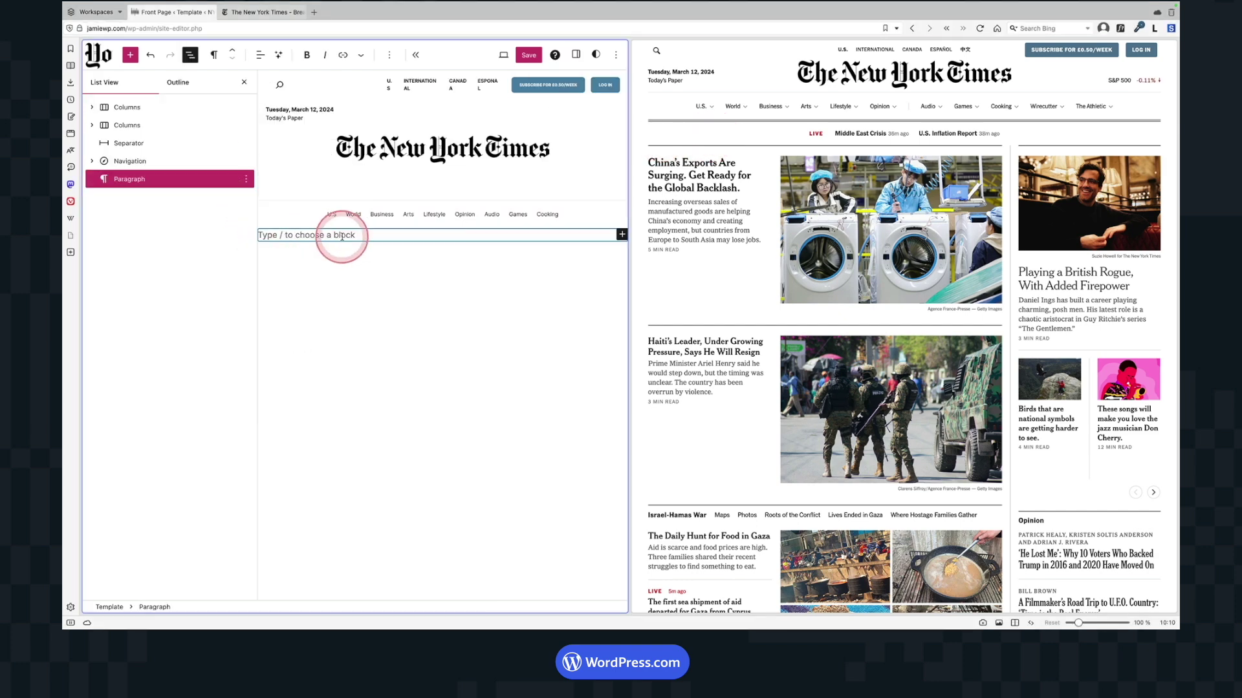
text(/s)
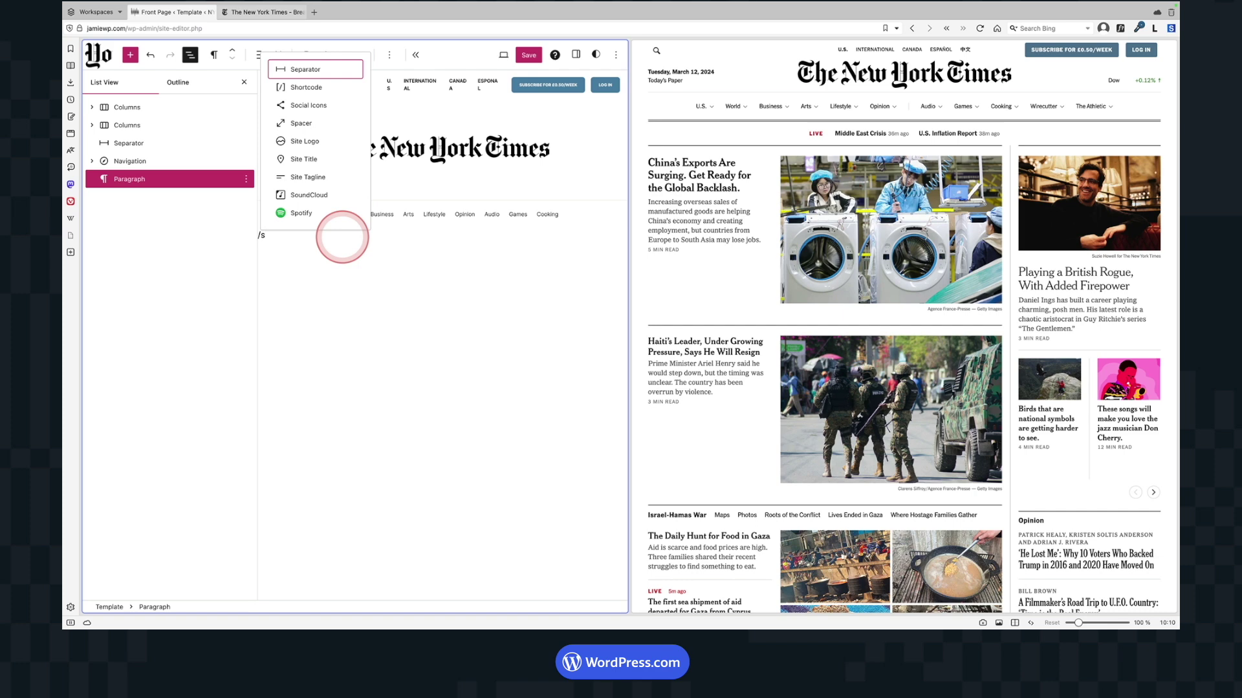
key(BackSpace)
text(s)
key(Return)
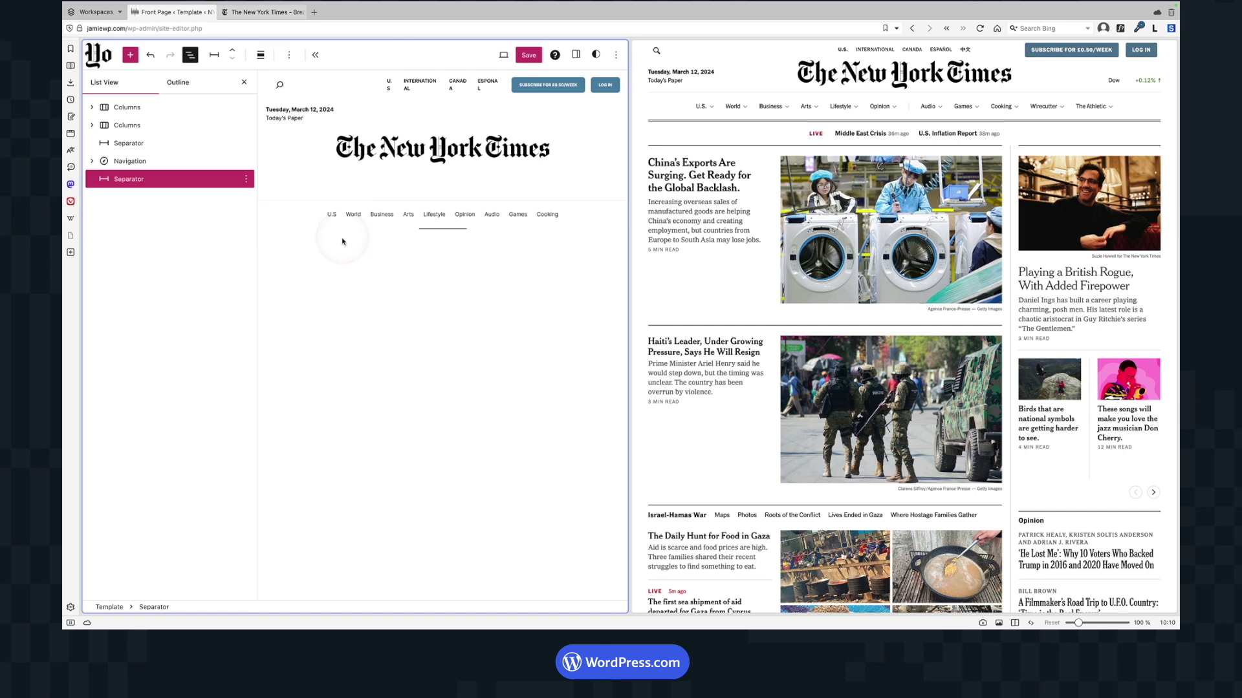
Apply the Wide Line style to the separator below the section navigation and duplicate that separator
click(575, 54)
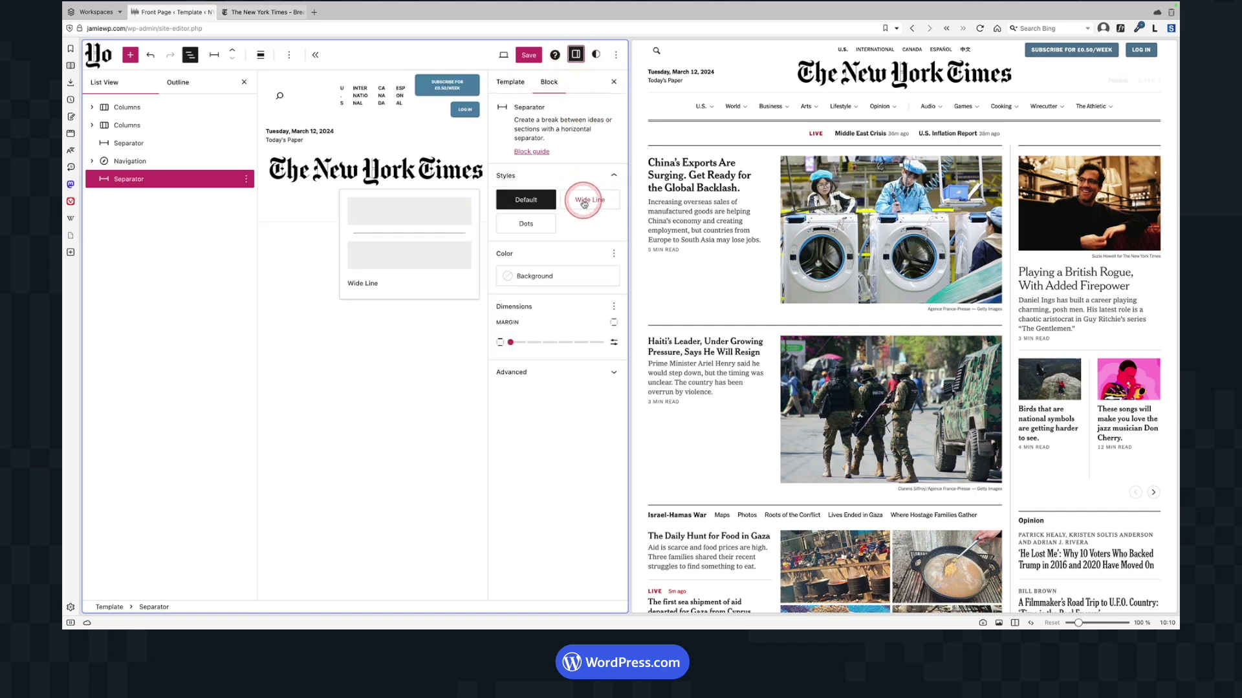
click(583, 202)
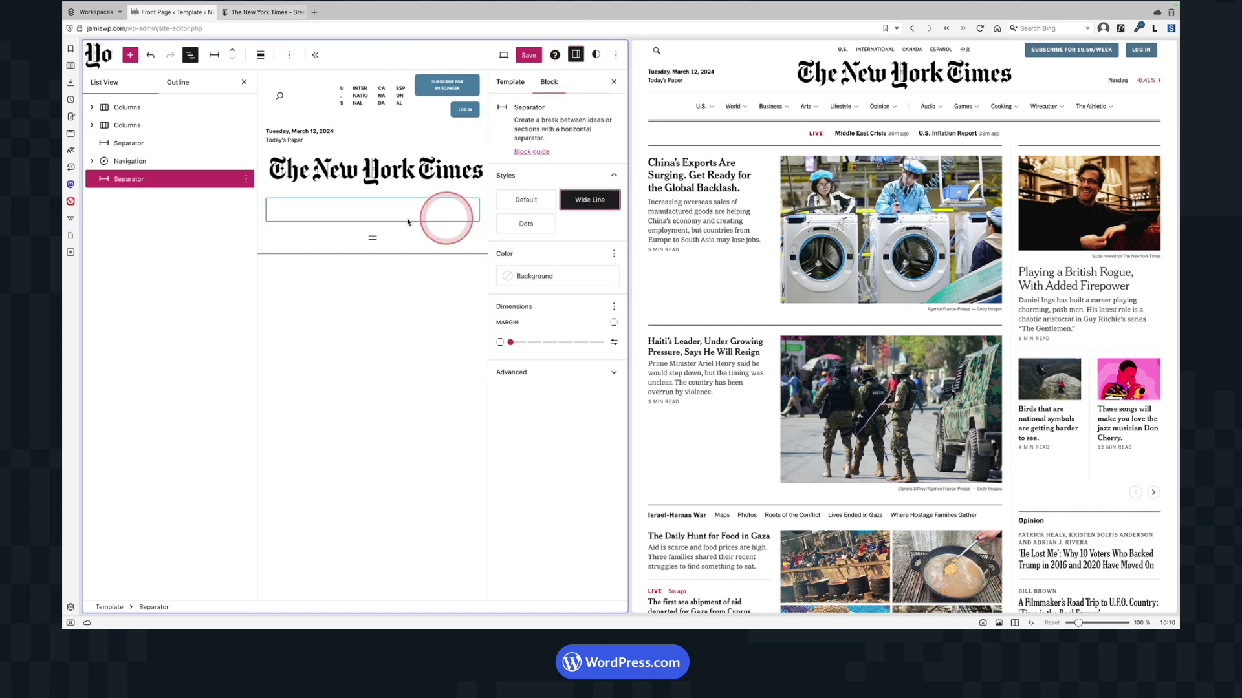
click(243, 180)
click(260, 223)
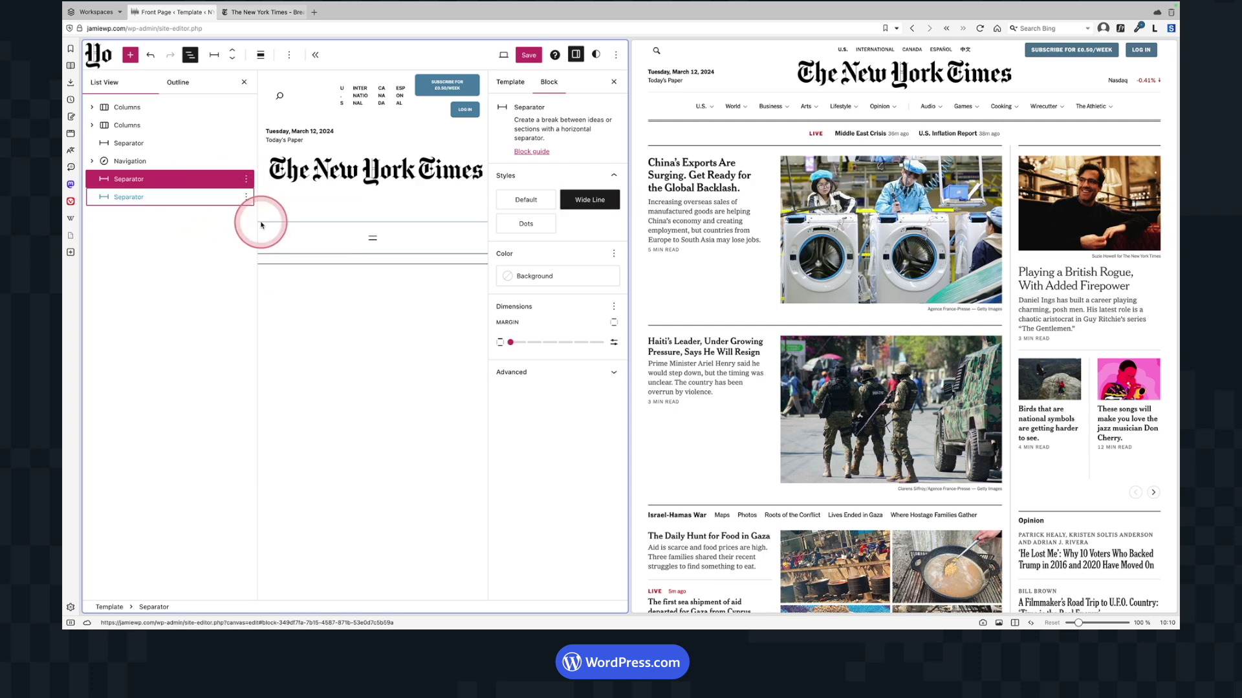
click(190, 54)
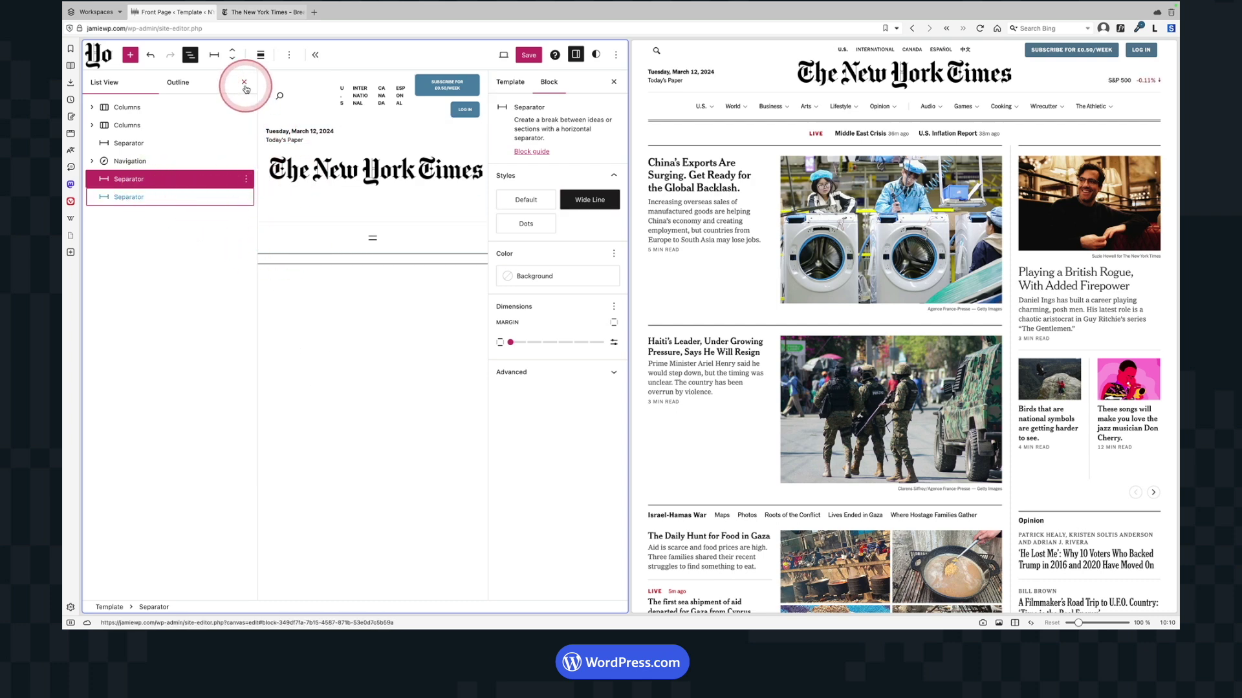
click(574, 55)
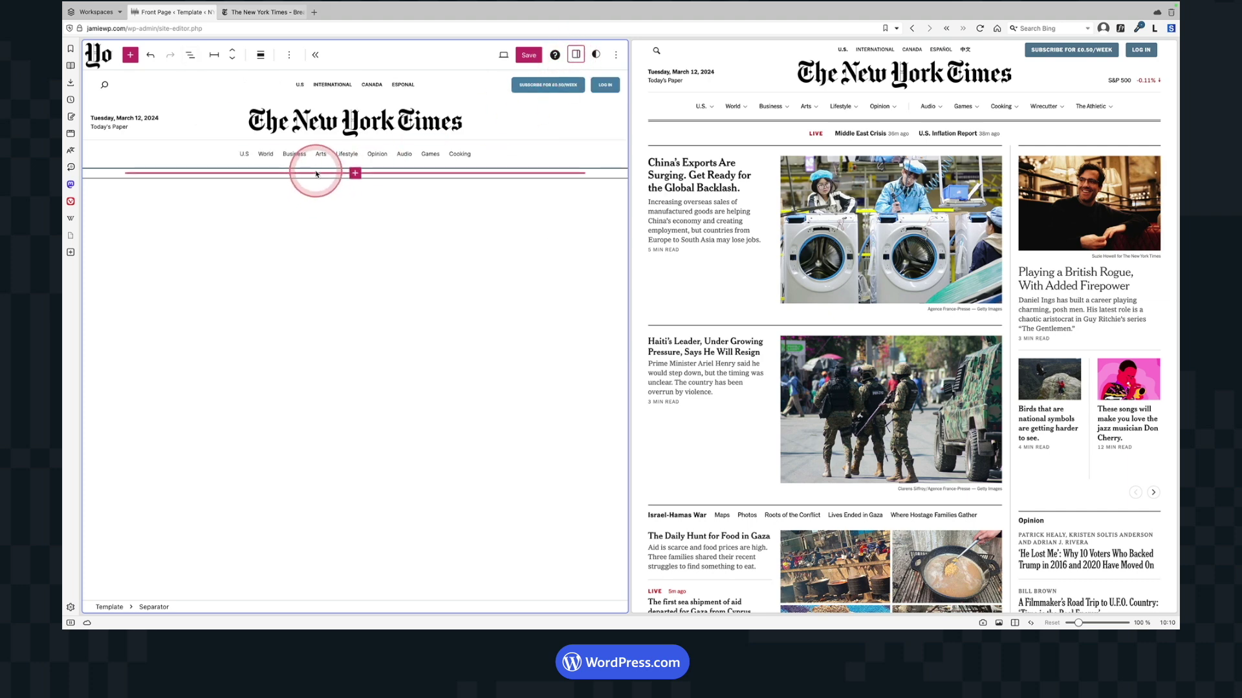
click(316, 173)
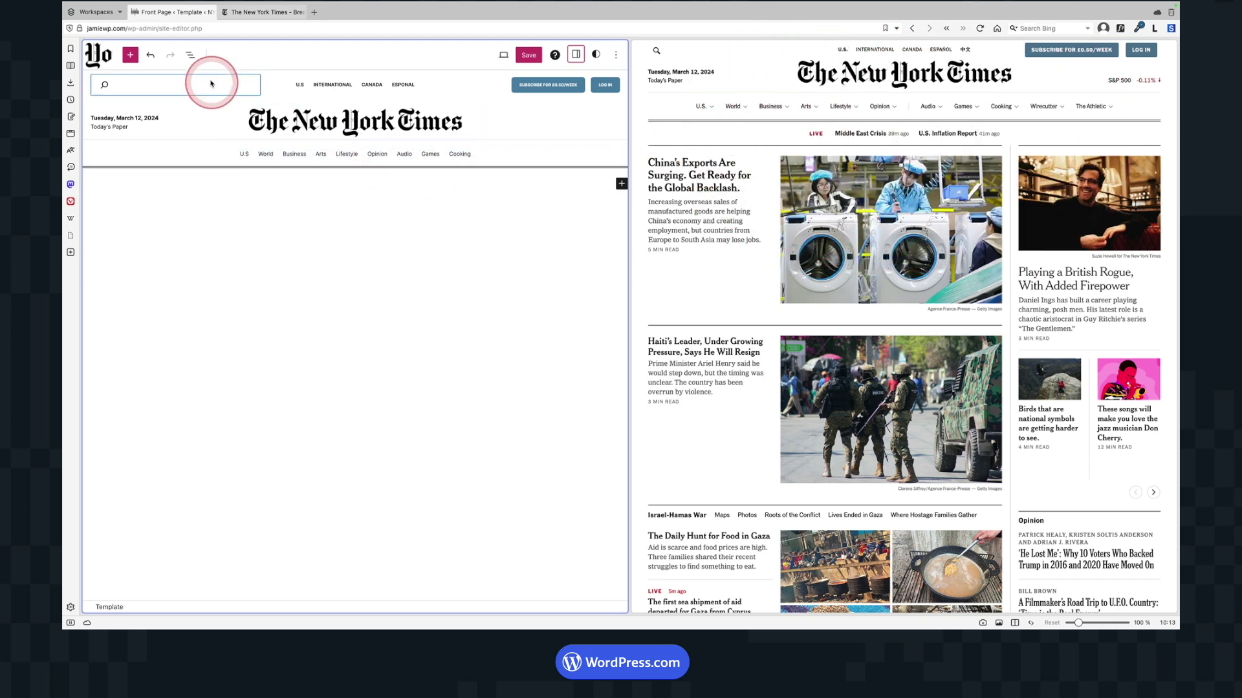
Add a Row block after the last separator and justify its items to the center
click(190, 54)
click(141, 198)
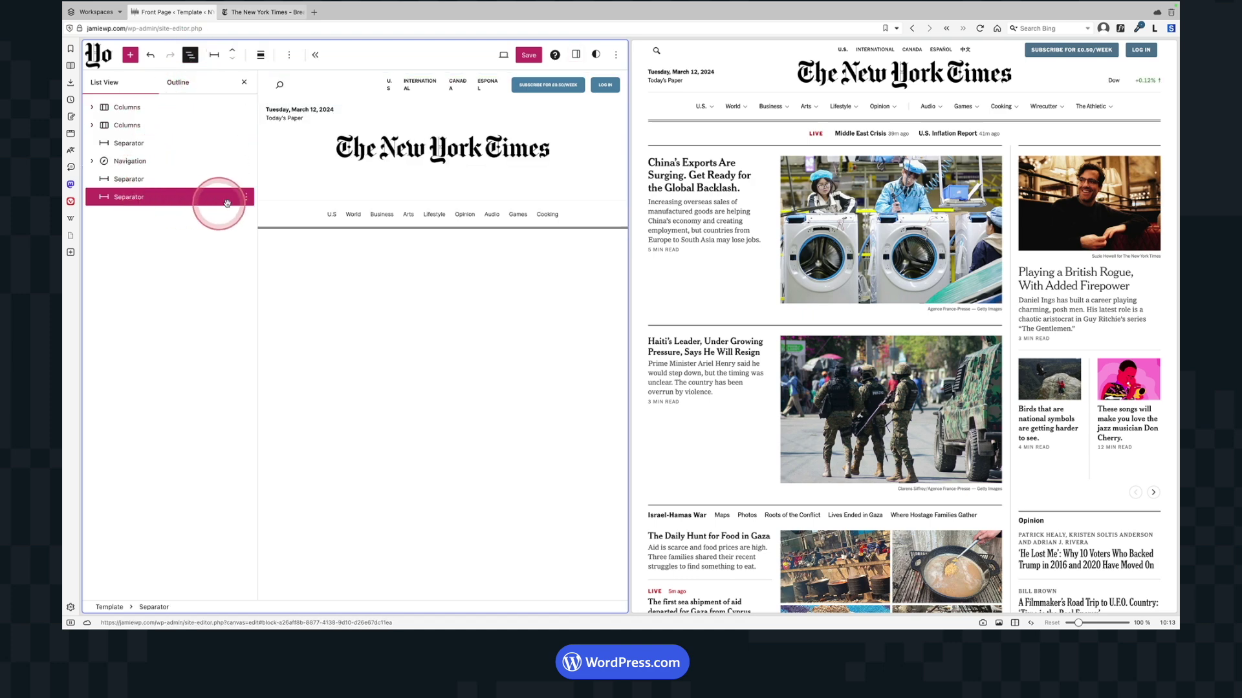
click(245, 197)
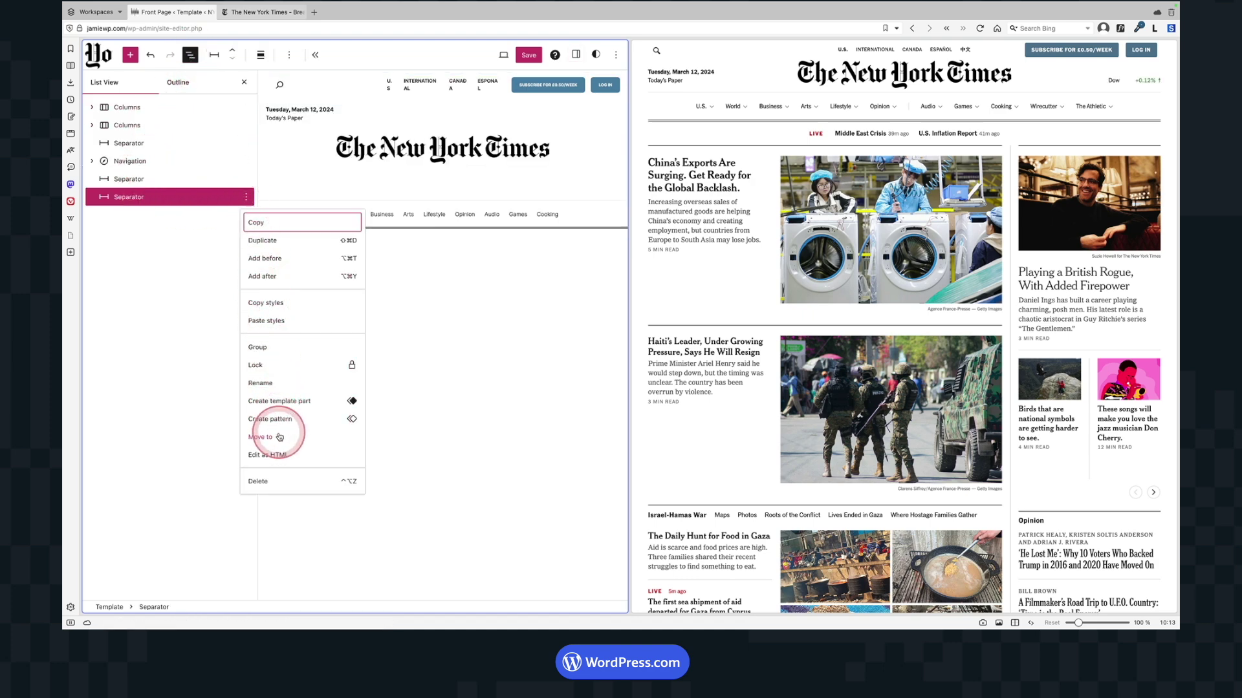
click(289, 280)
text(/row)
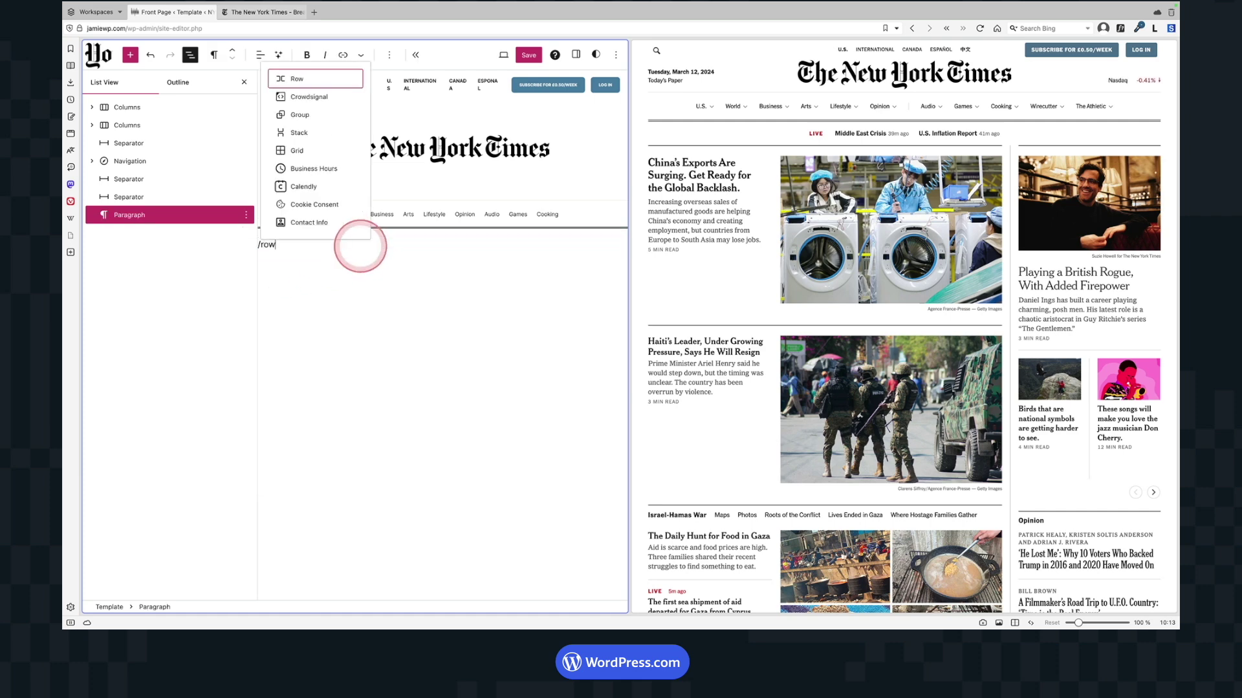
key(Return)
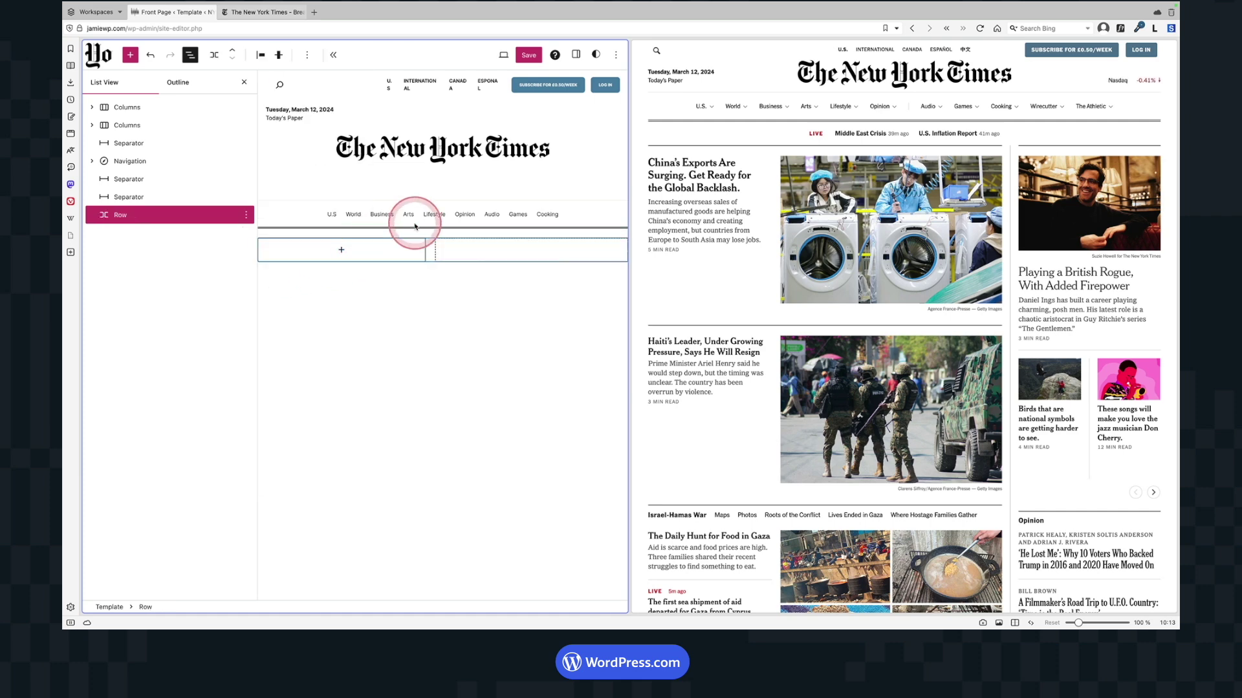
click(260, 54)
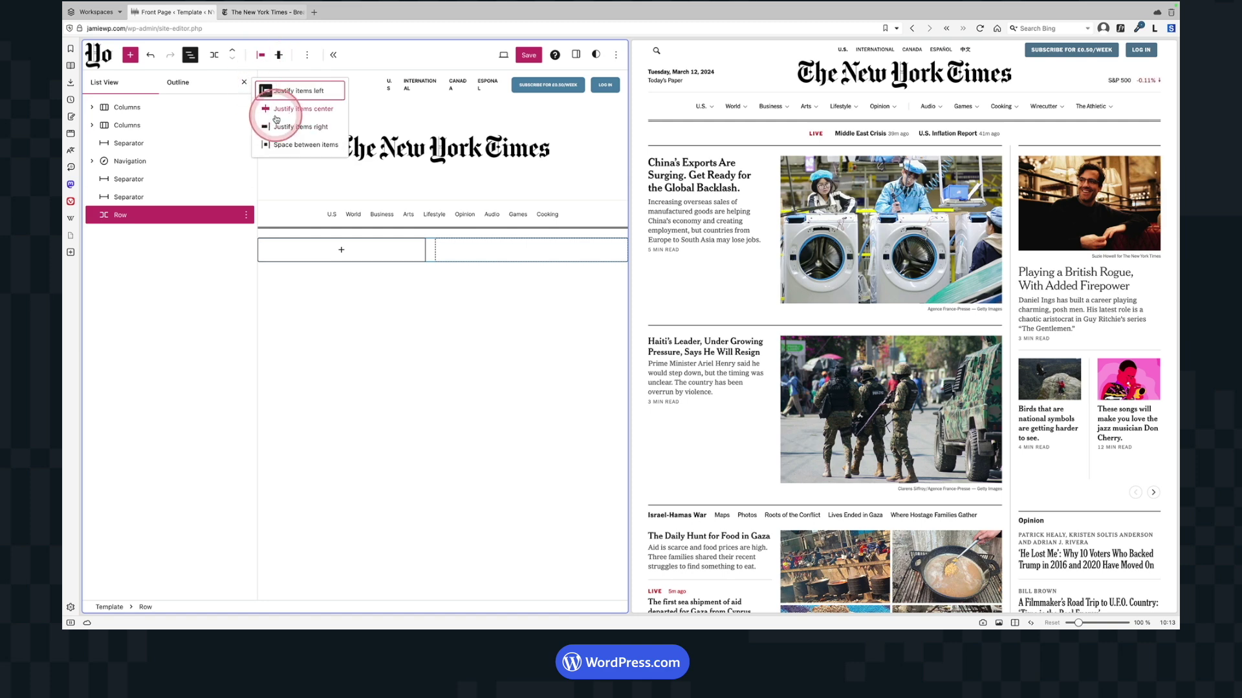
click(284, 111)
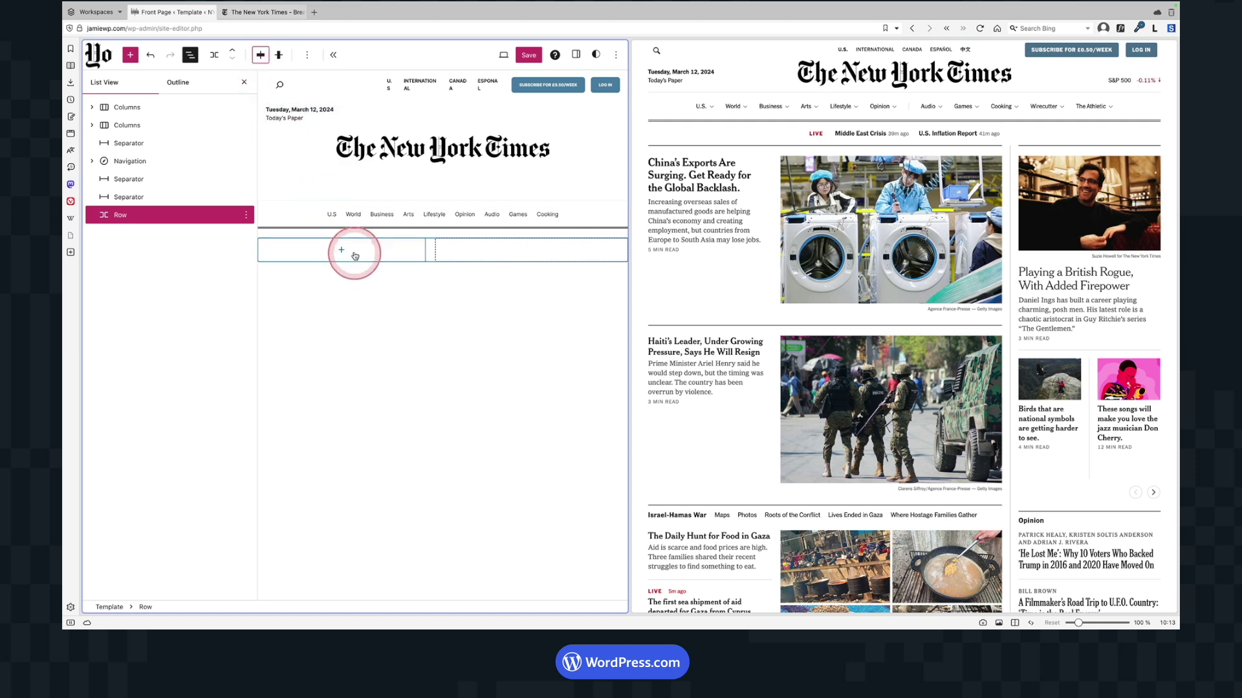
click(343, 251)
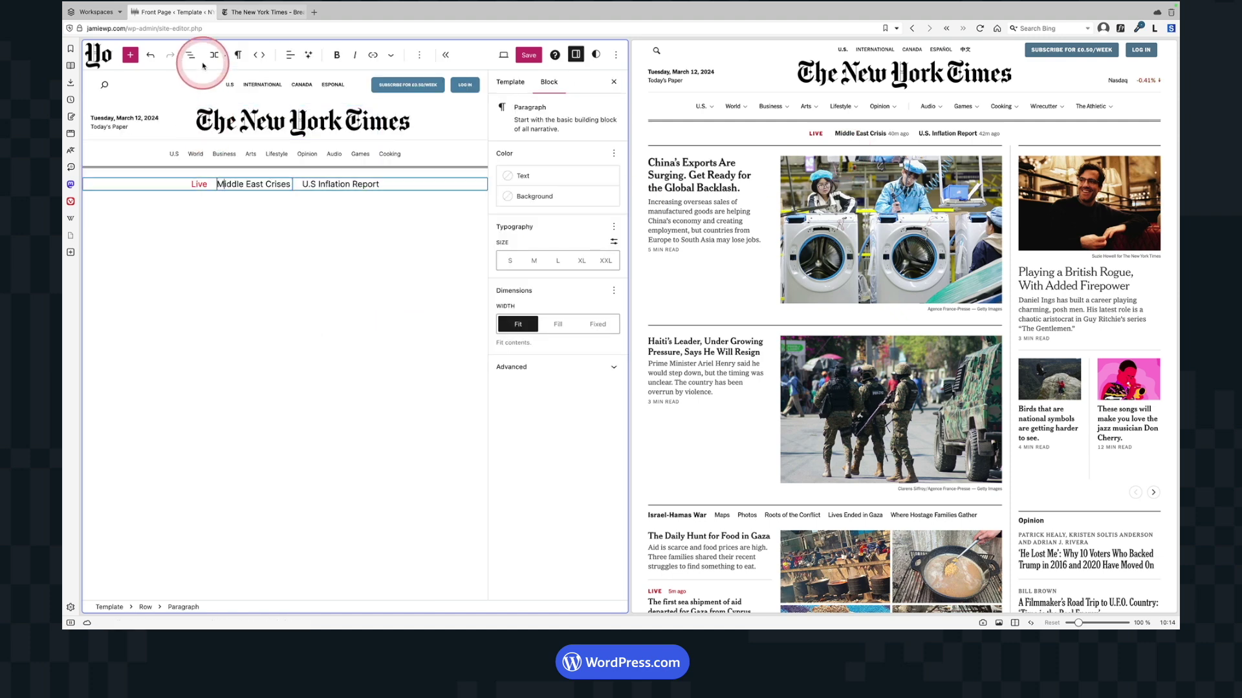
Set the text size of the Row block holding the Live news headlines to S
click(189, 55)
click(128, 215)
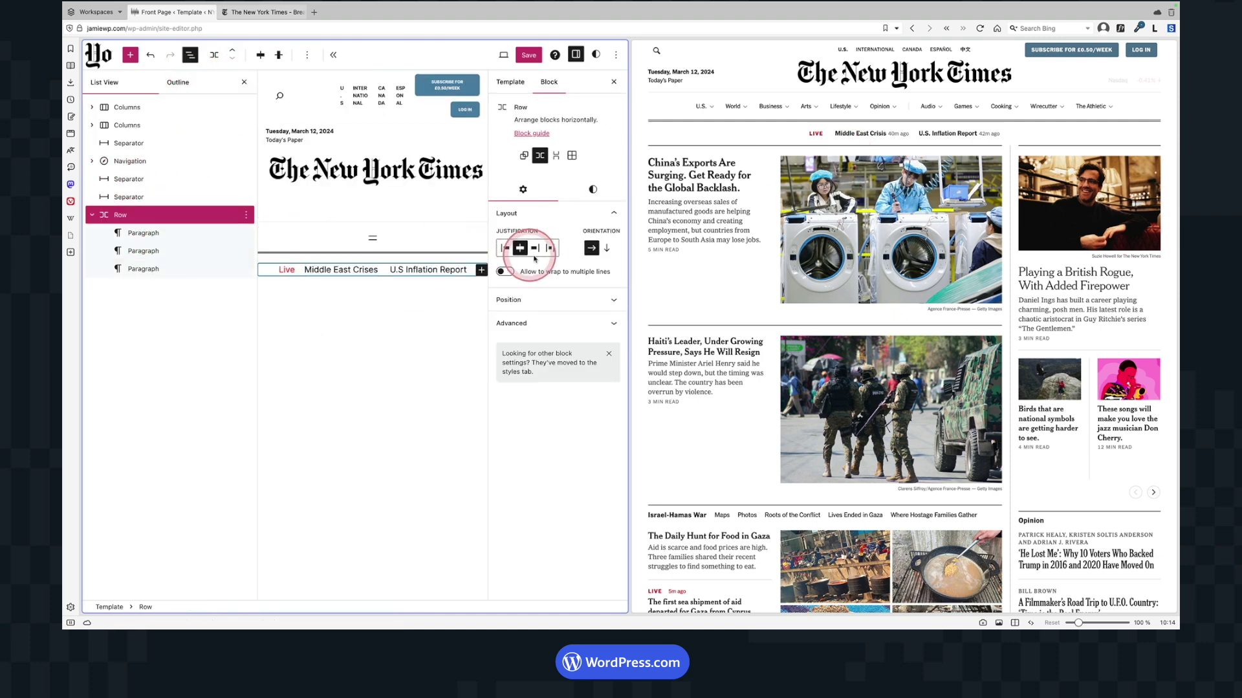
click(590, 191)
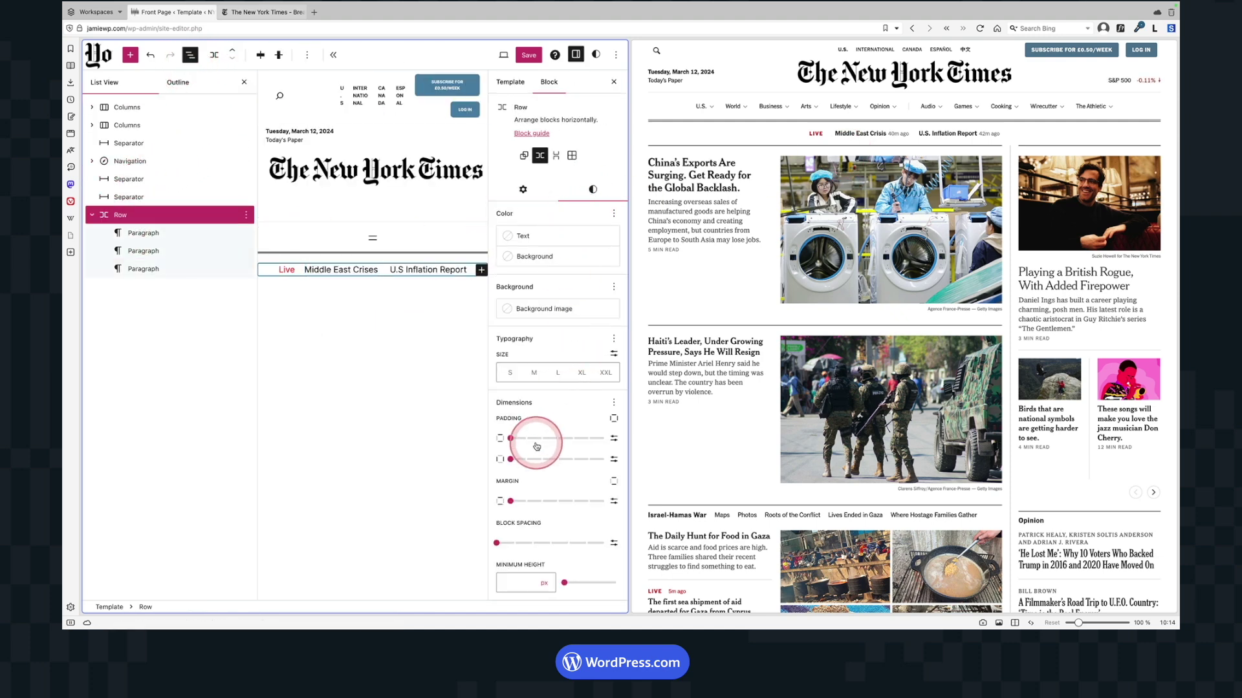
click(510, 374)
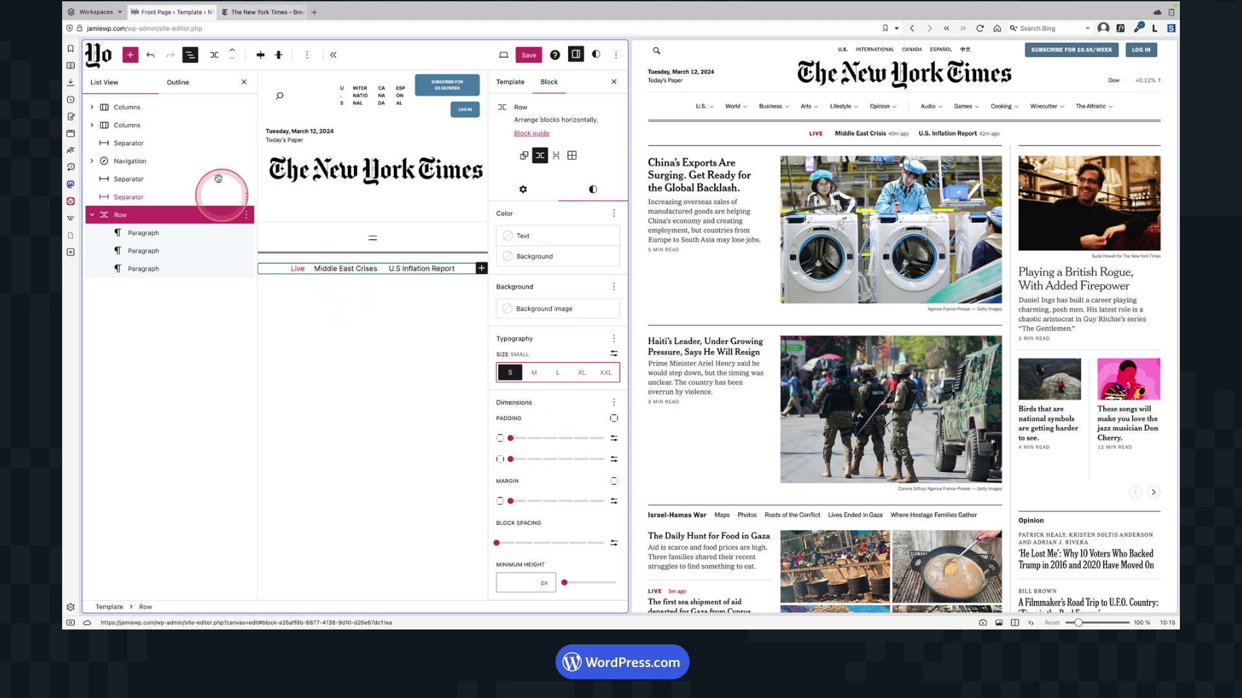
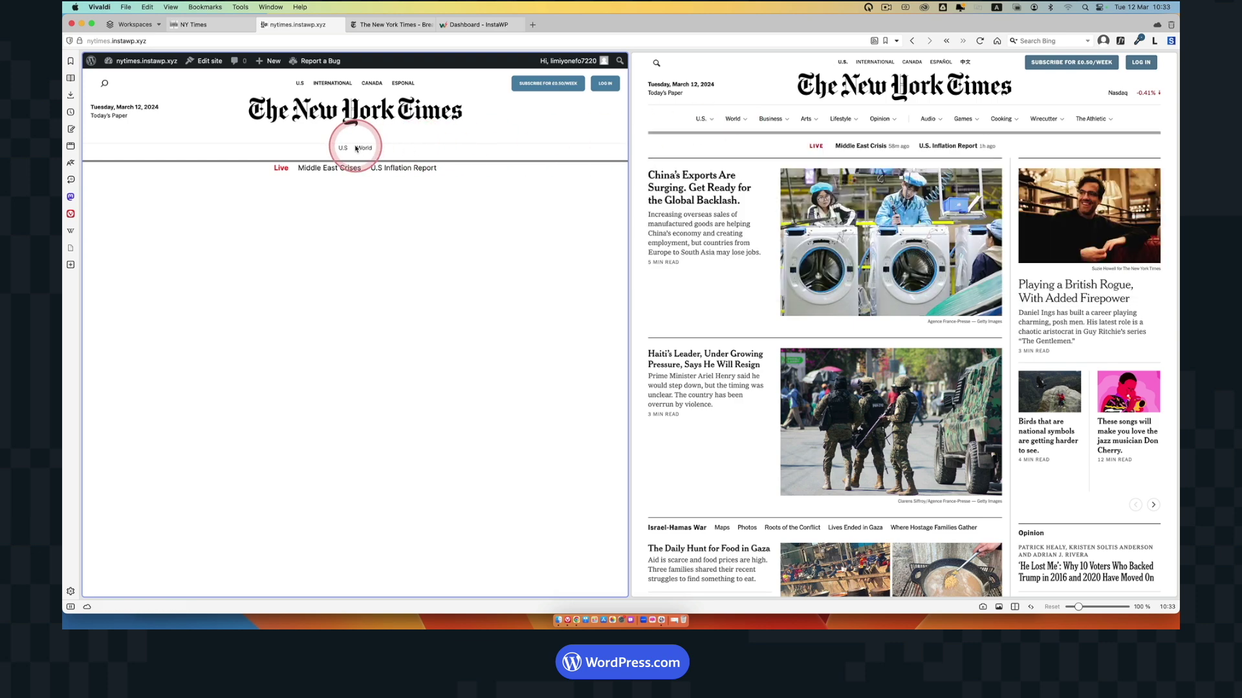
Create a template part named Ny in the Menu area from the site editor's patterns
click(203, 68)
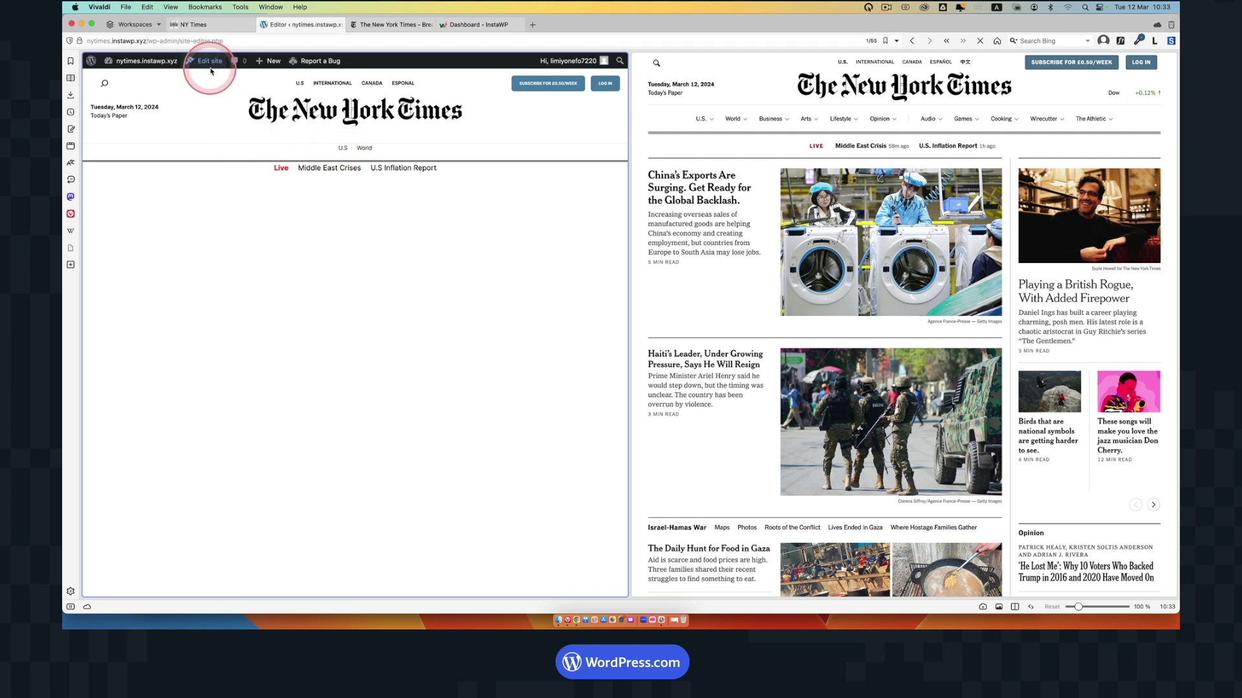
click(179, 262)
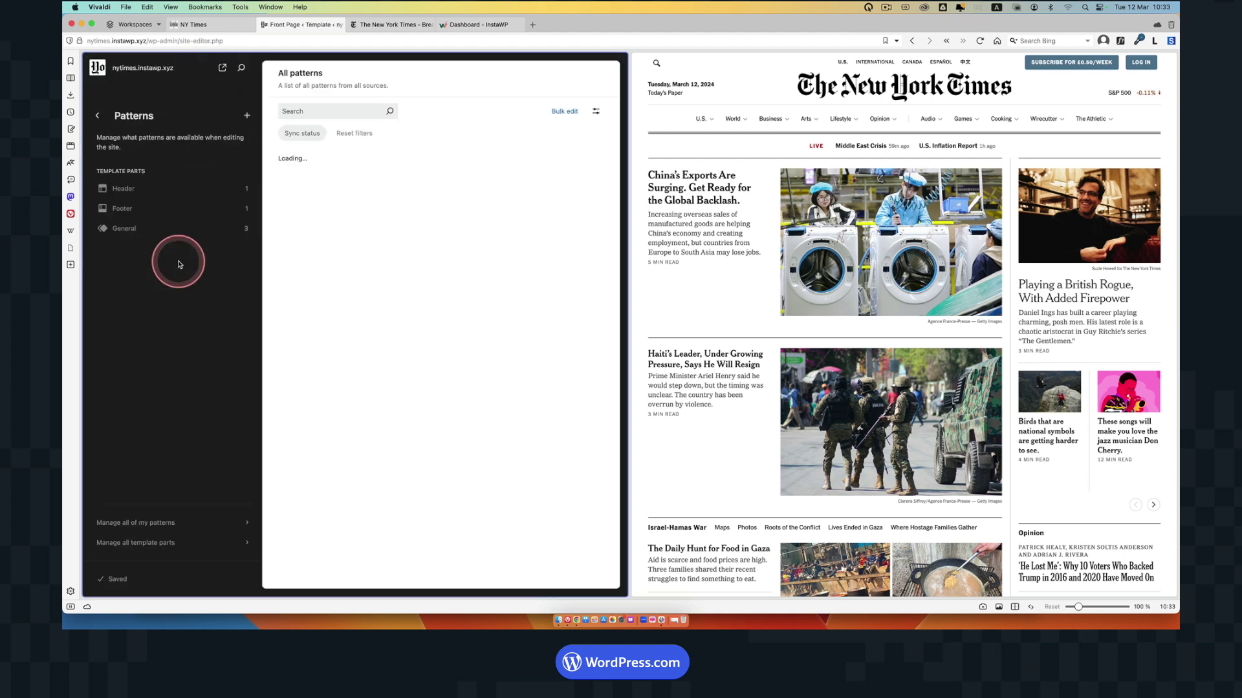
click(246, 115)
click(282, 163)
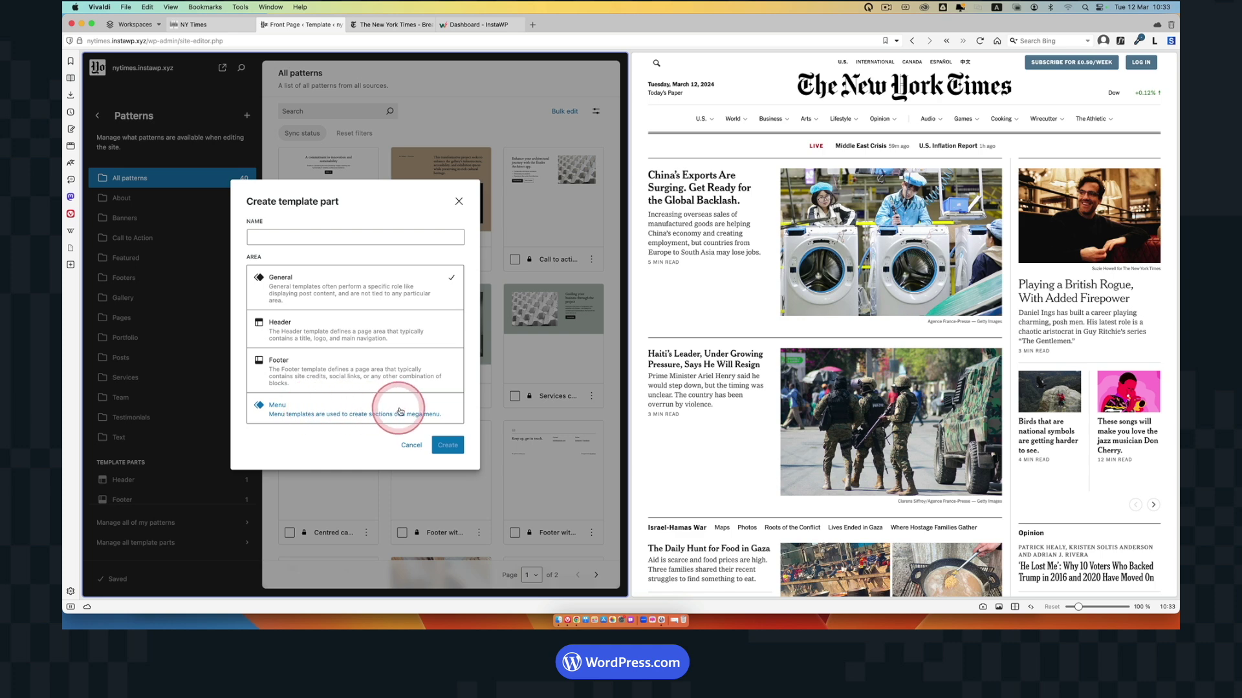
click(310, 236)
text(N)
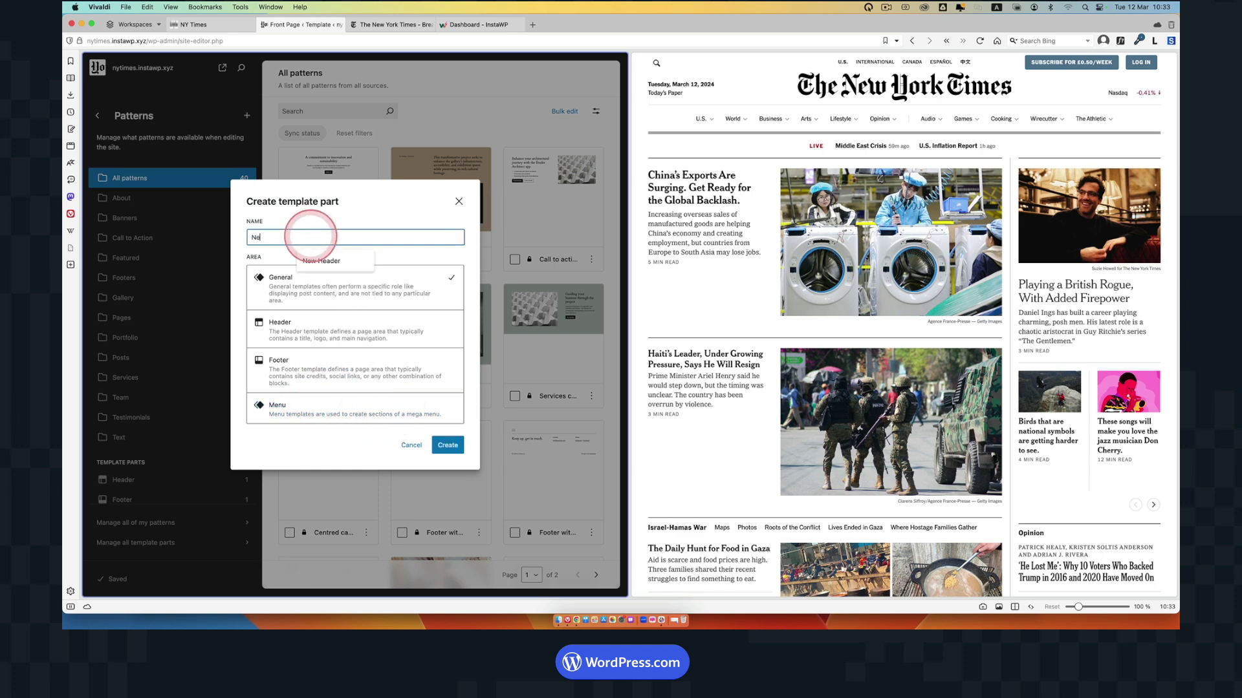
text(y)
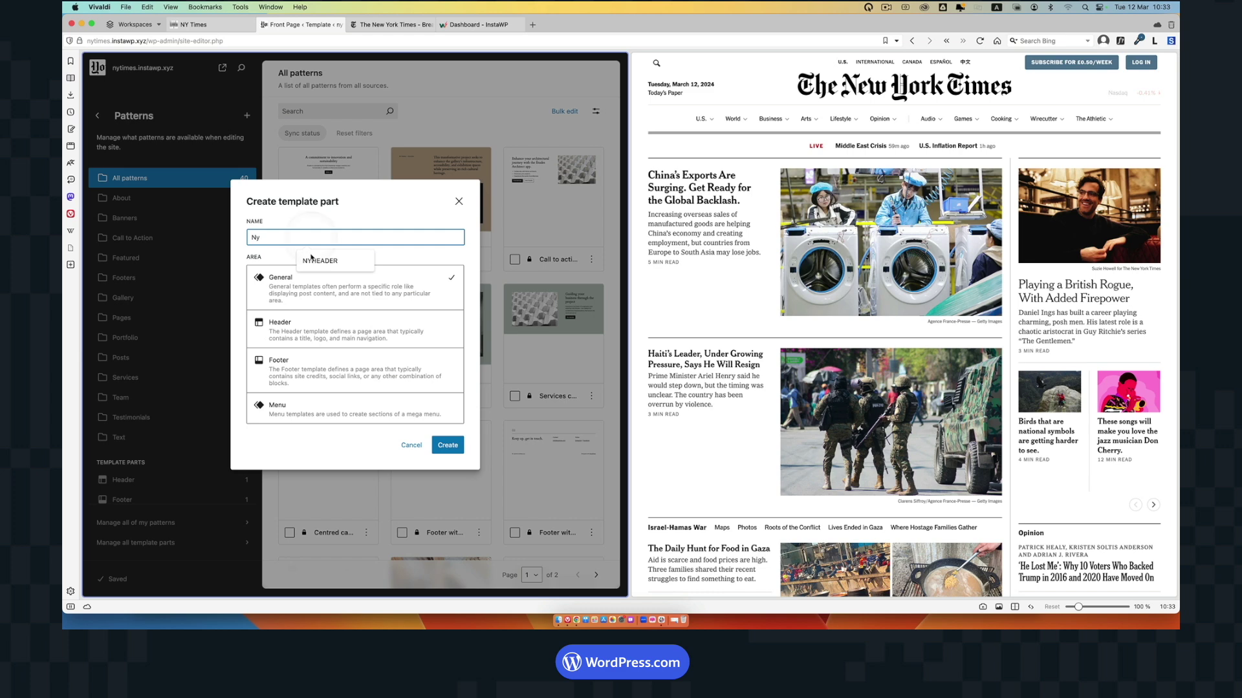
click(300, 409)
click(446, 444)
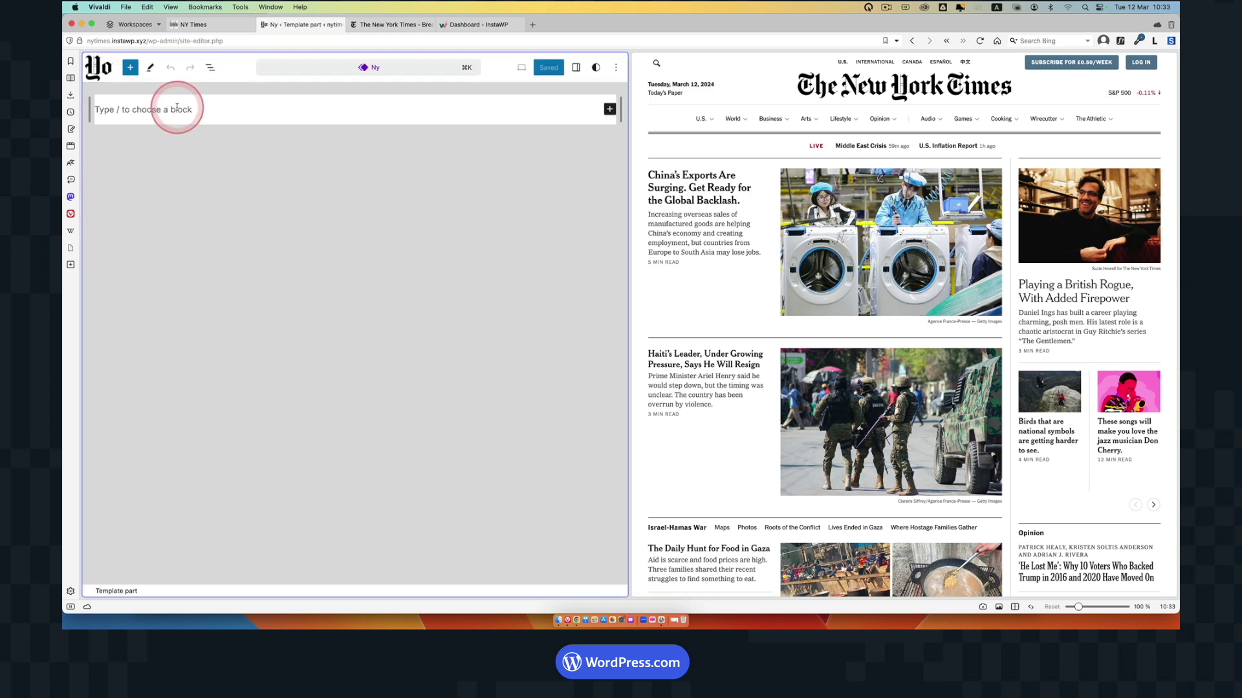
Insert a Columns block in the empty Ny menu template part
click(176, 105)
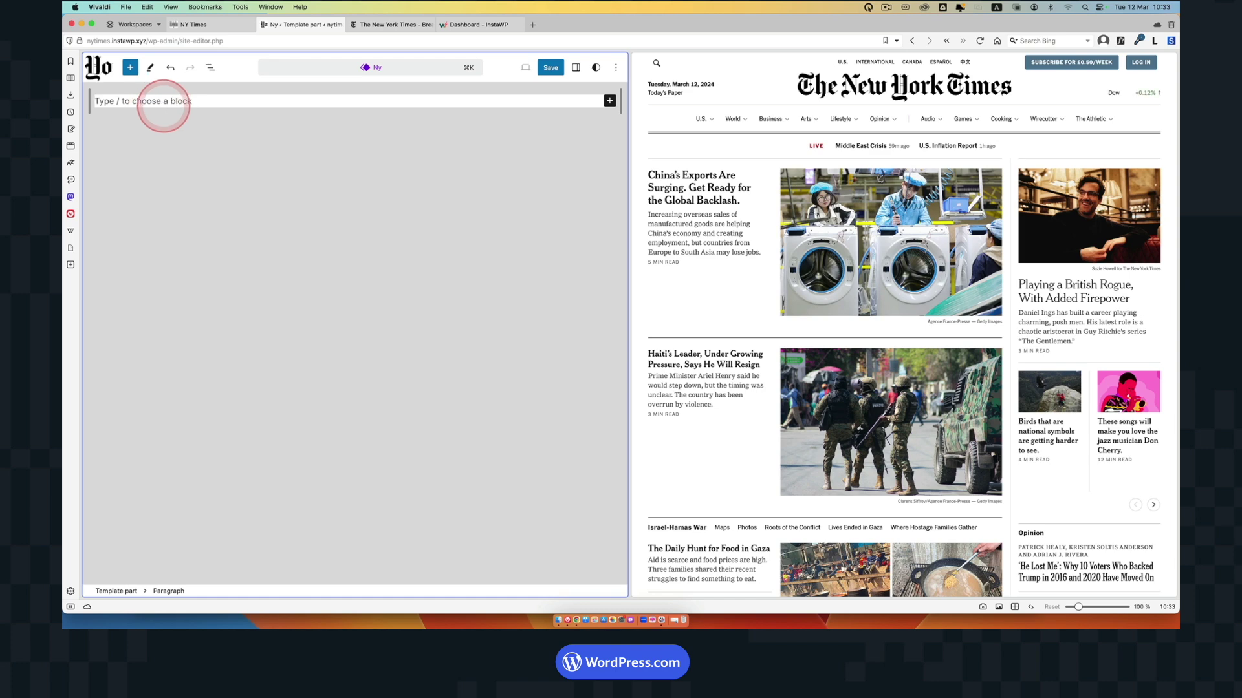
text(/co)
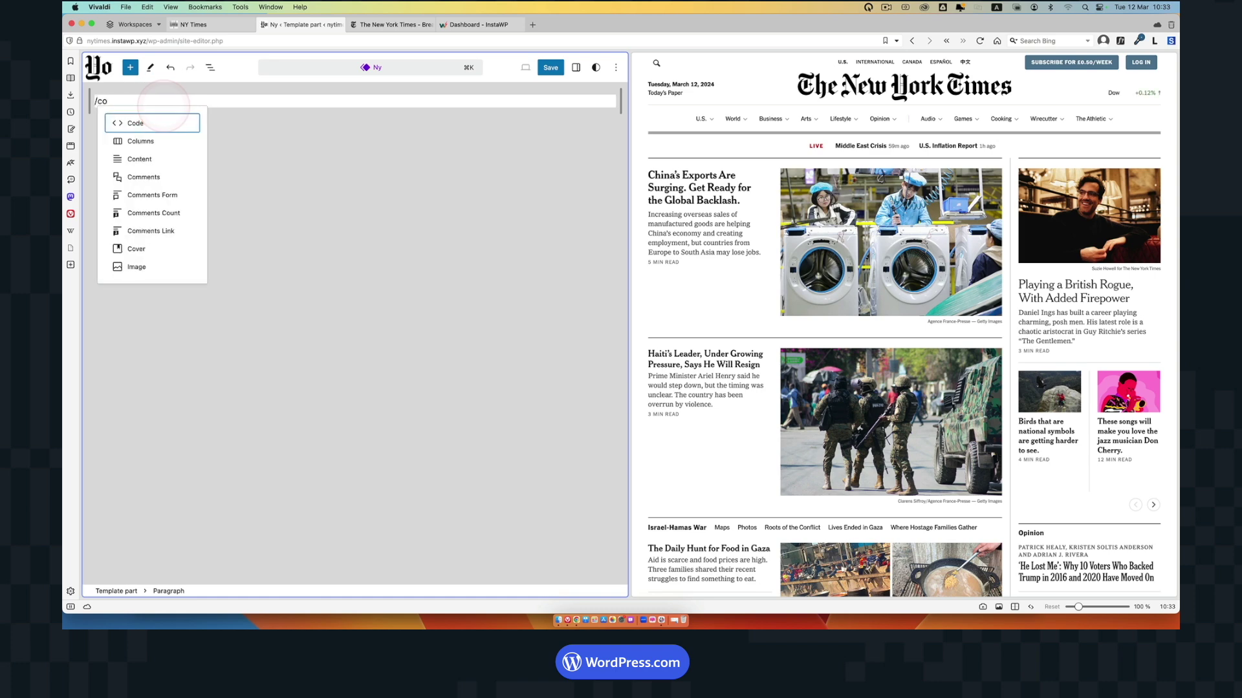
click(151, 141)
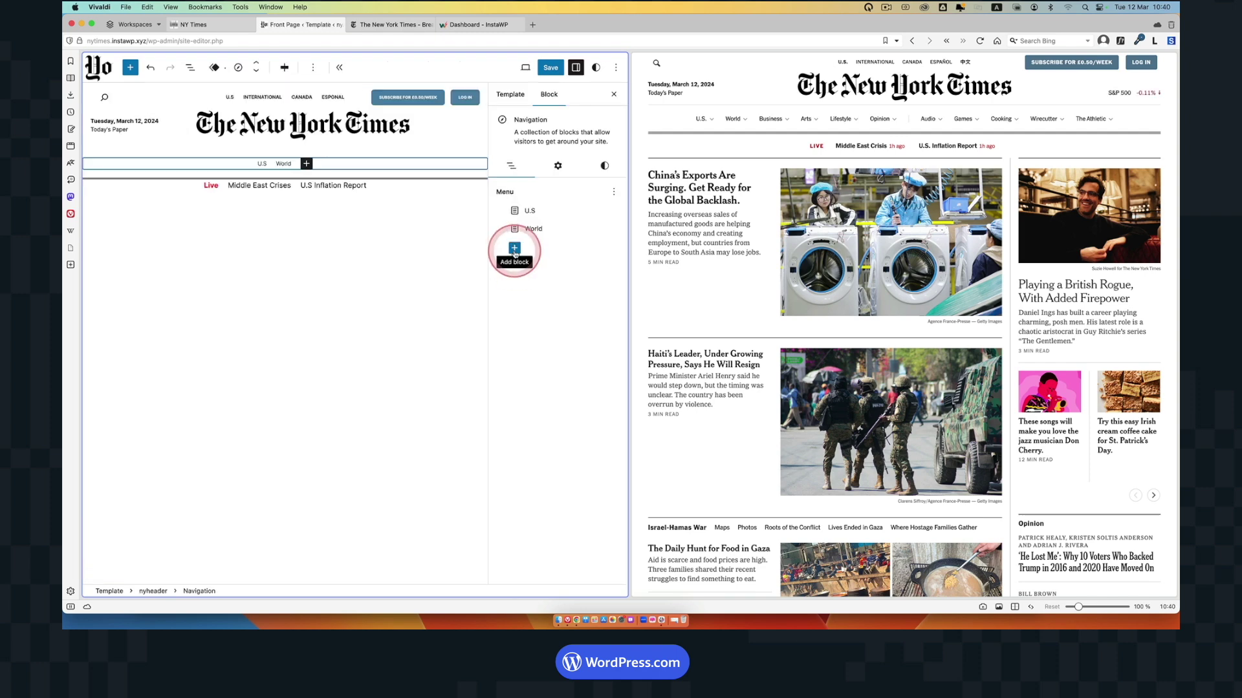
Add a Mega Menu item after World in the header's section Navigation and label it U.S
click(514, 249)
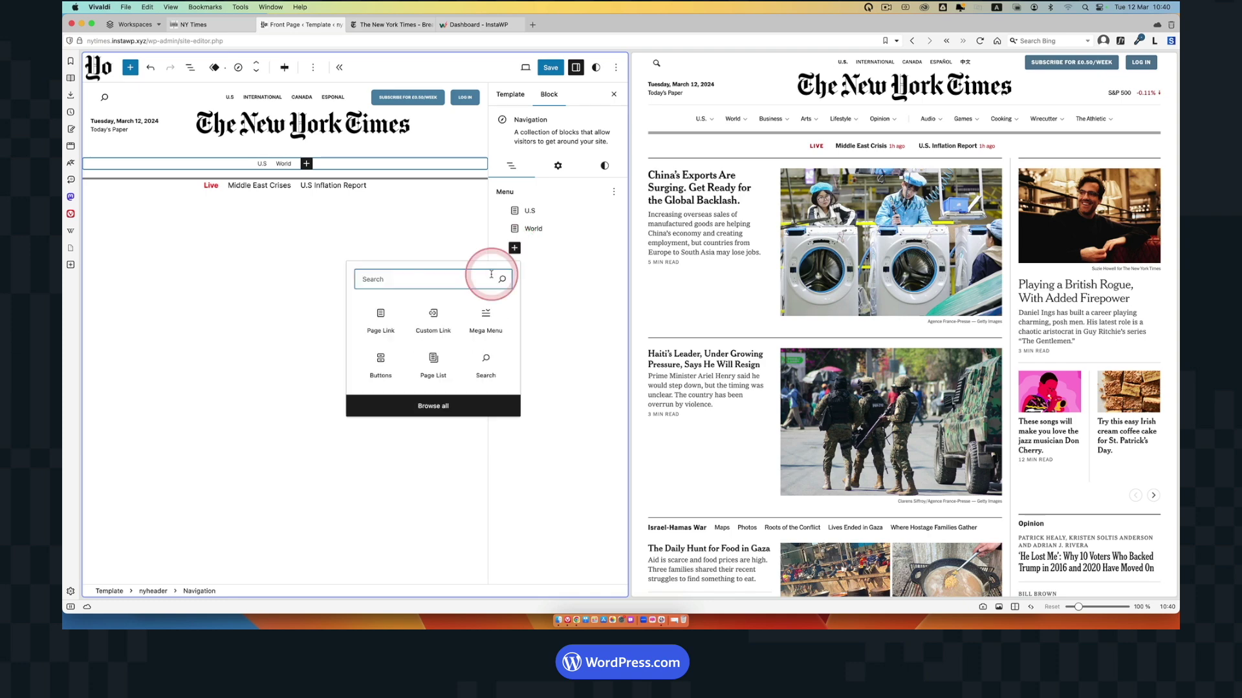
text(mega)
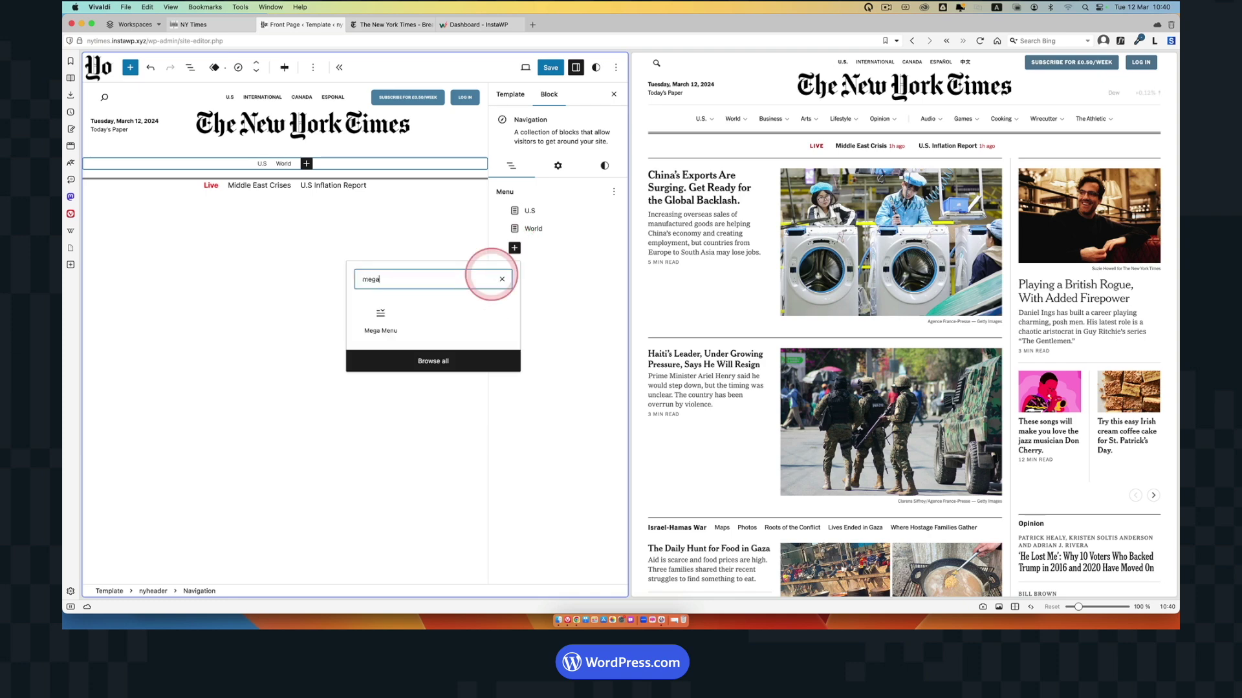
click(375, 313)
click(541, 247)
click(521, 220)
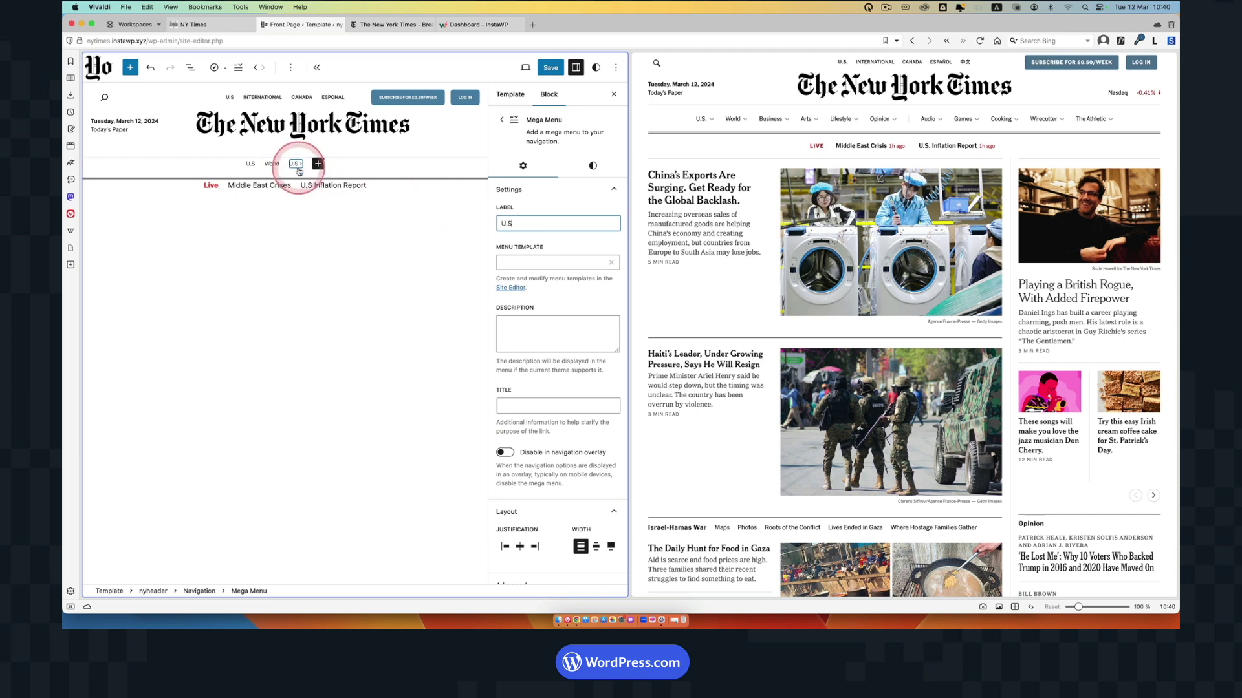
Assign the Ny menu template to the U.S mega menu and adjust the menu's layout width
click(541, 264)
click(535, 281)
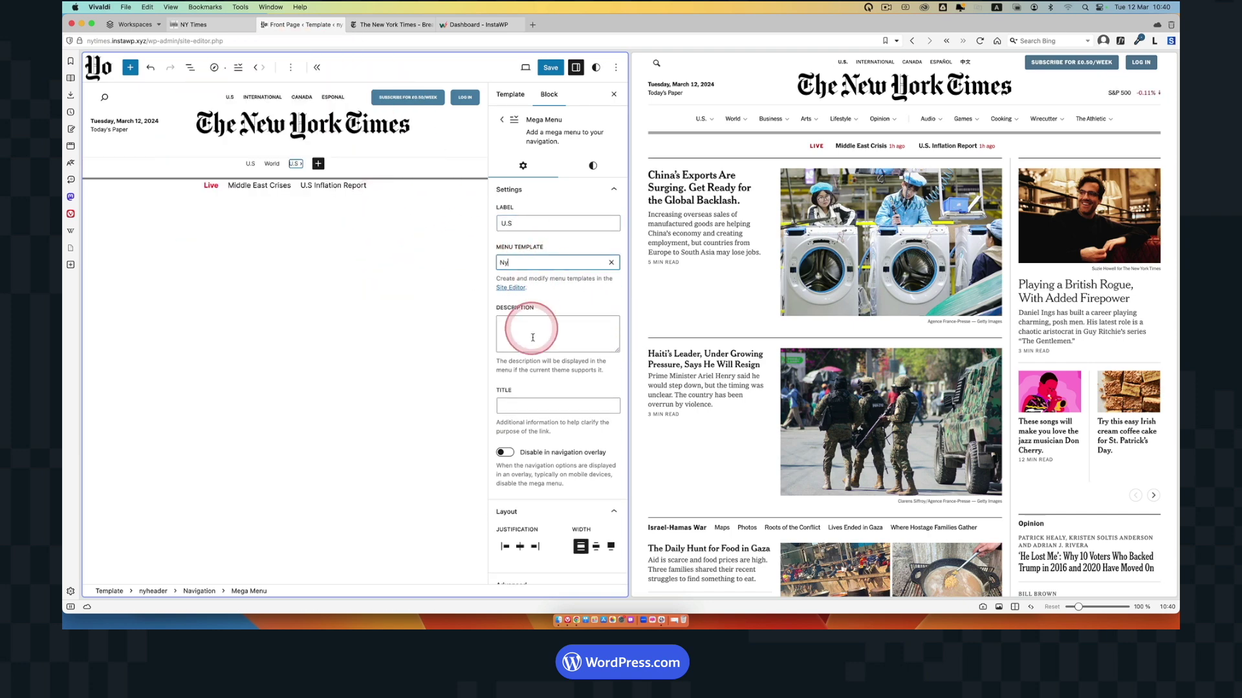
scroll(553, 537, down, 2)
click(593, 478)
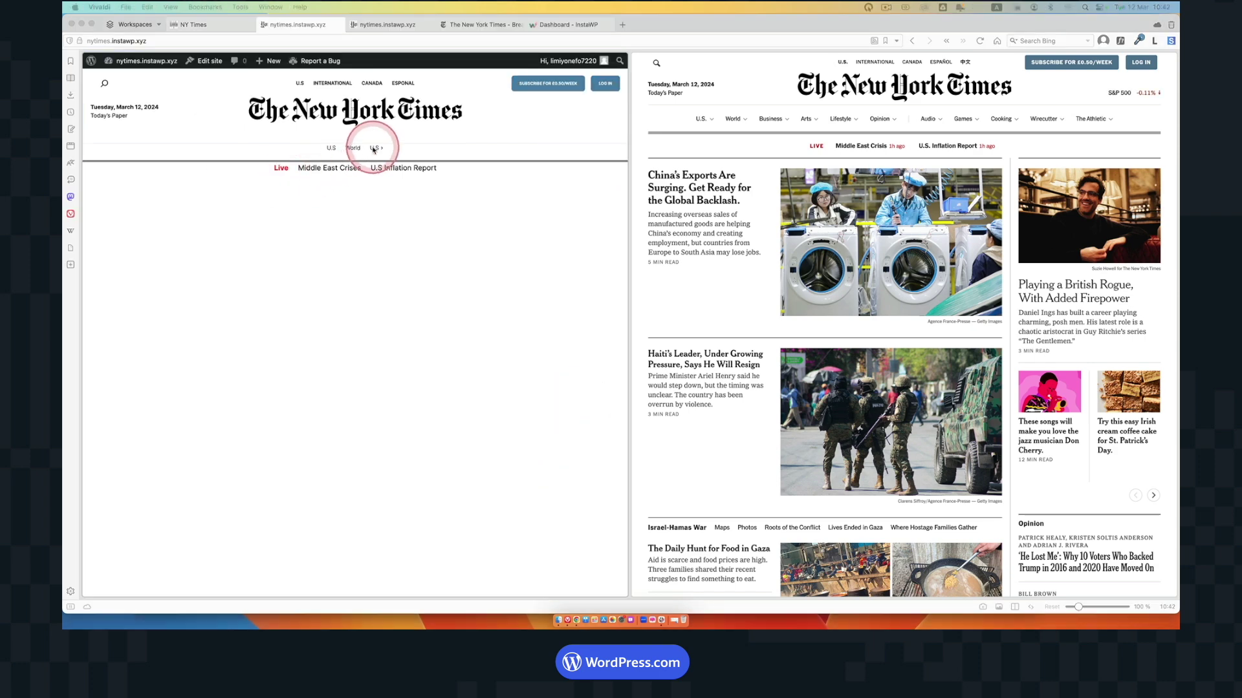
Check the U.S mega menu on the published site and view the Contact and Fashion menus in the Mega Menus demo
click(374, 150)
click(373, 150)
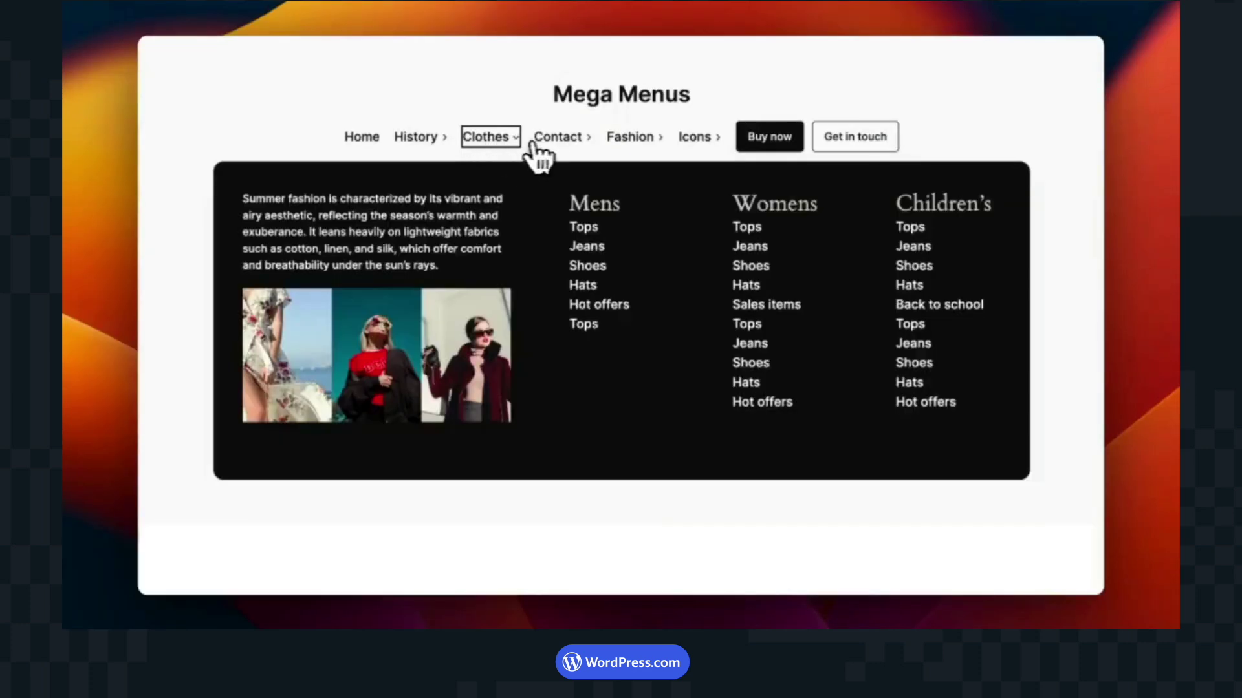
click(565, 142)
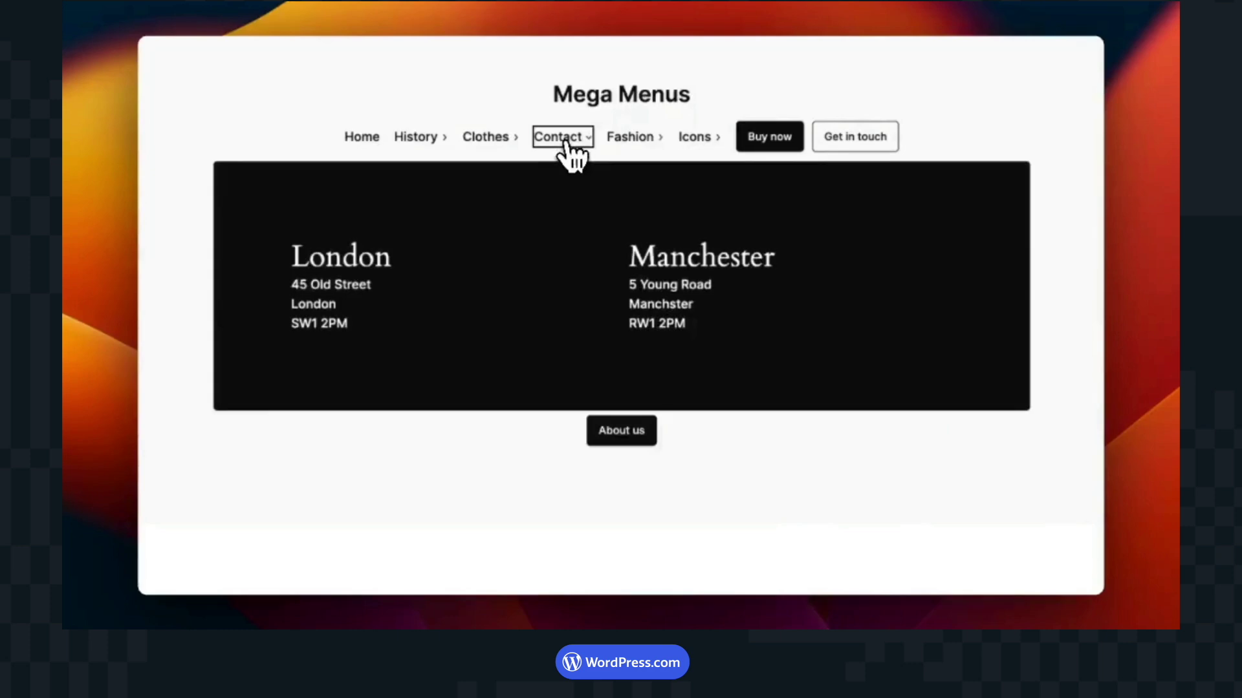
click(636, 143)
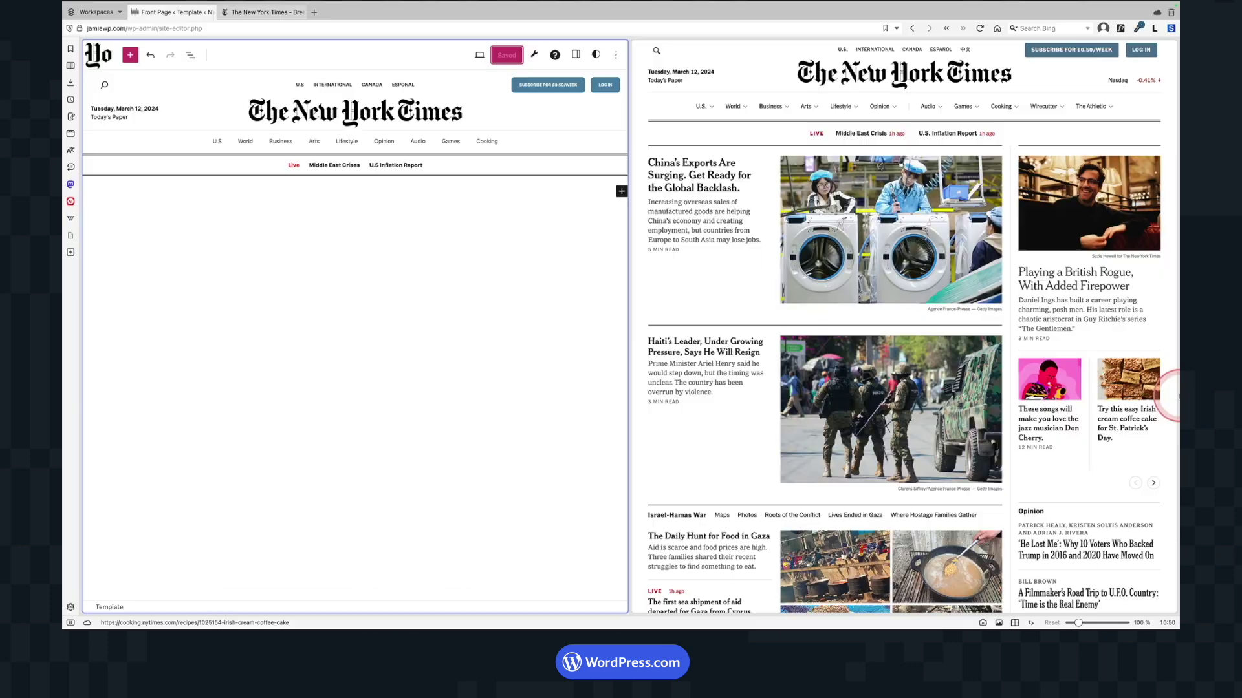
click(844, 333)
click(988, 284)
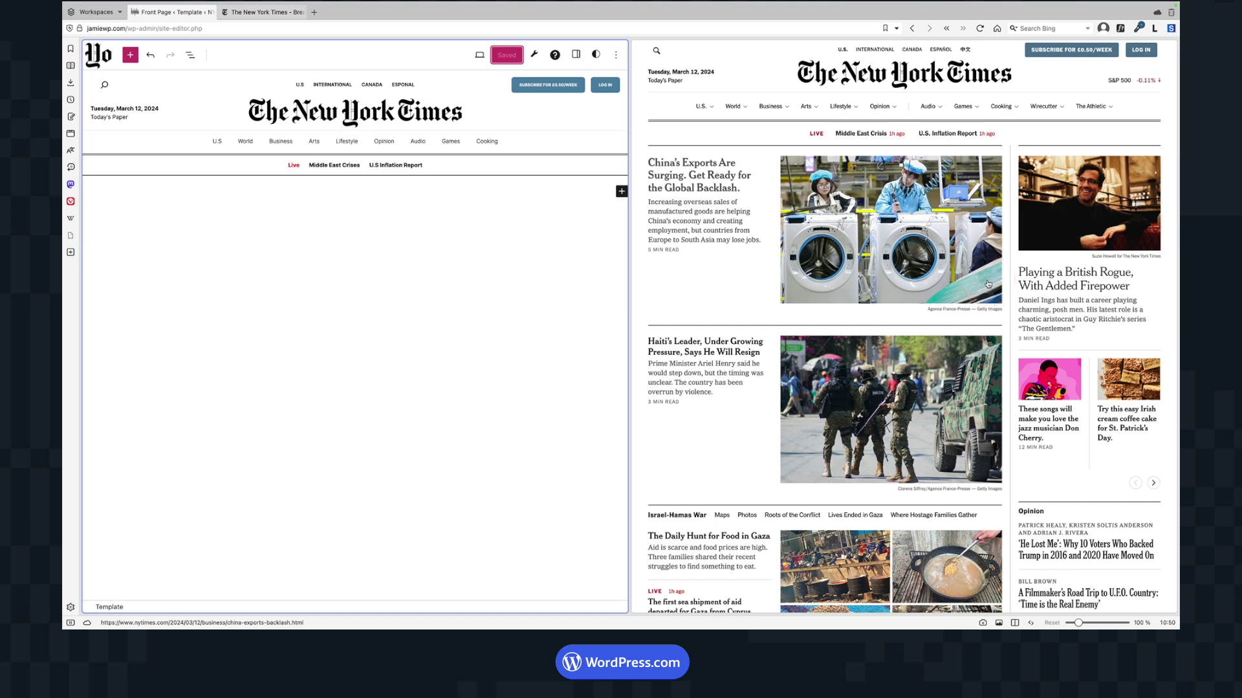
Add a Columns block with the 66 / 33 layout after the NYHEADER template part
click(255, 148)
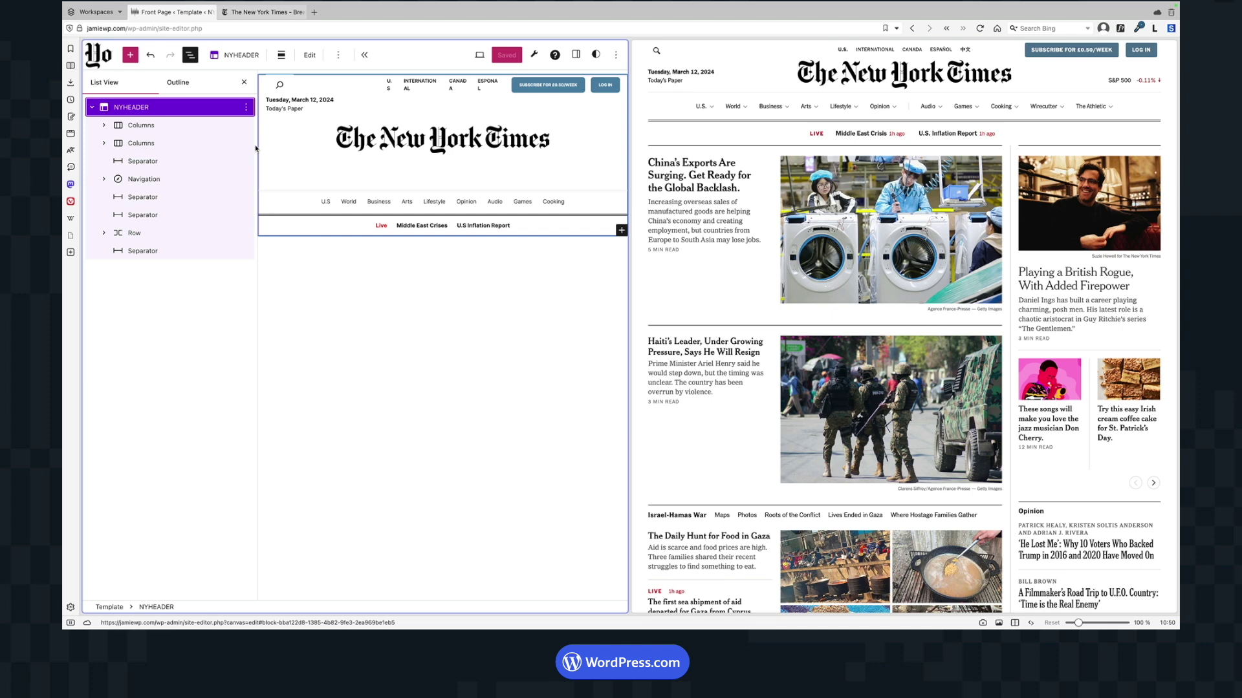
click(246, 107)
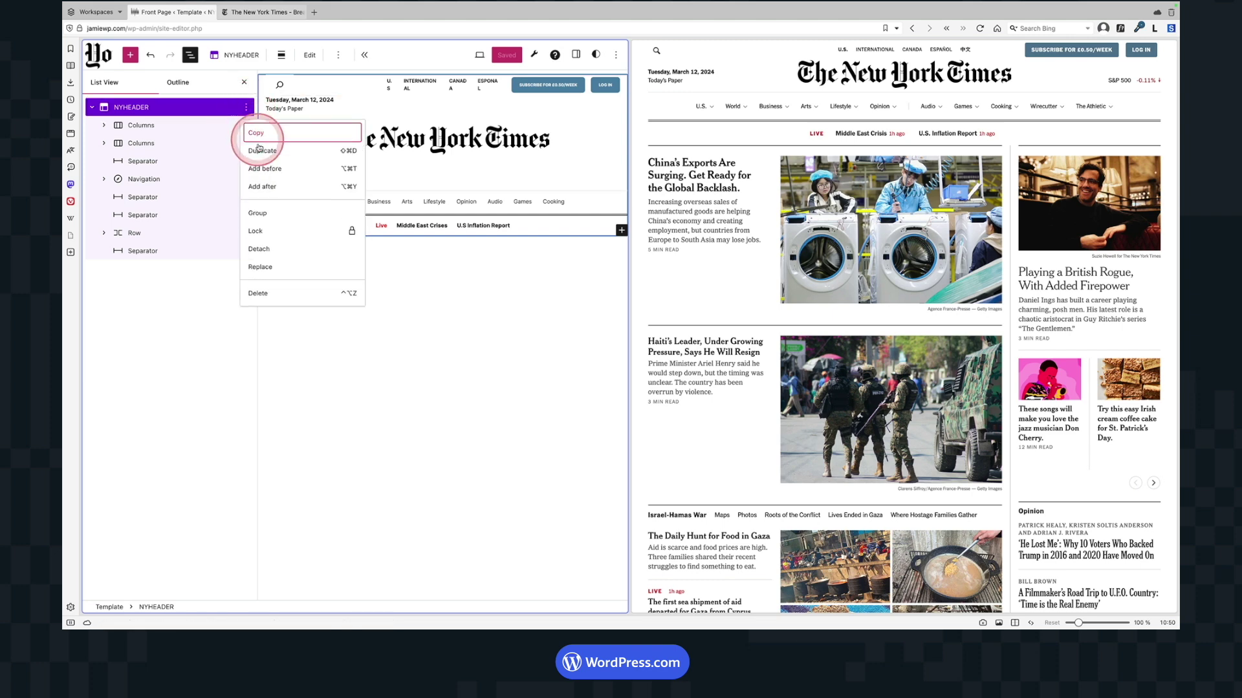
click(262, 186)
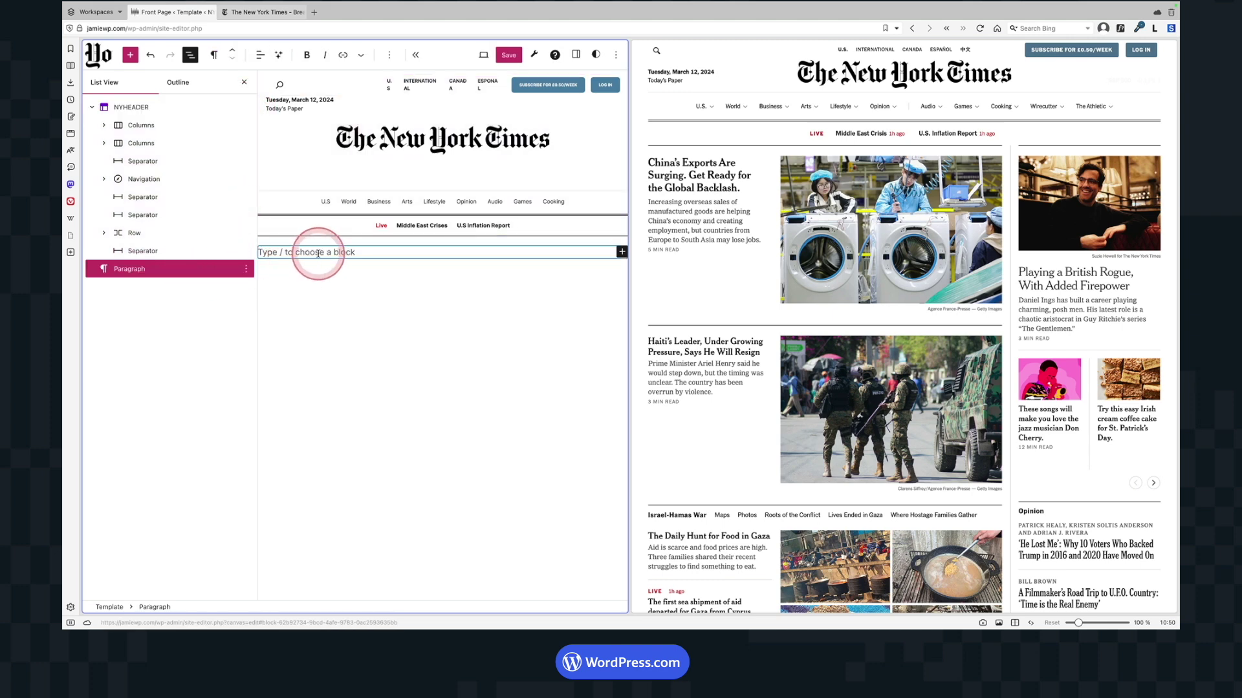
click(244, 82)
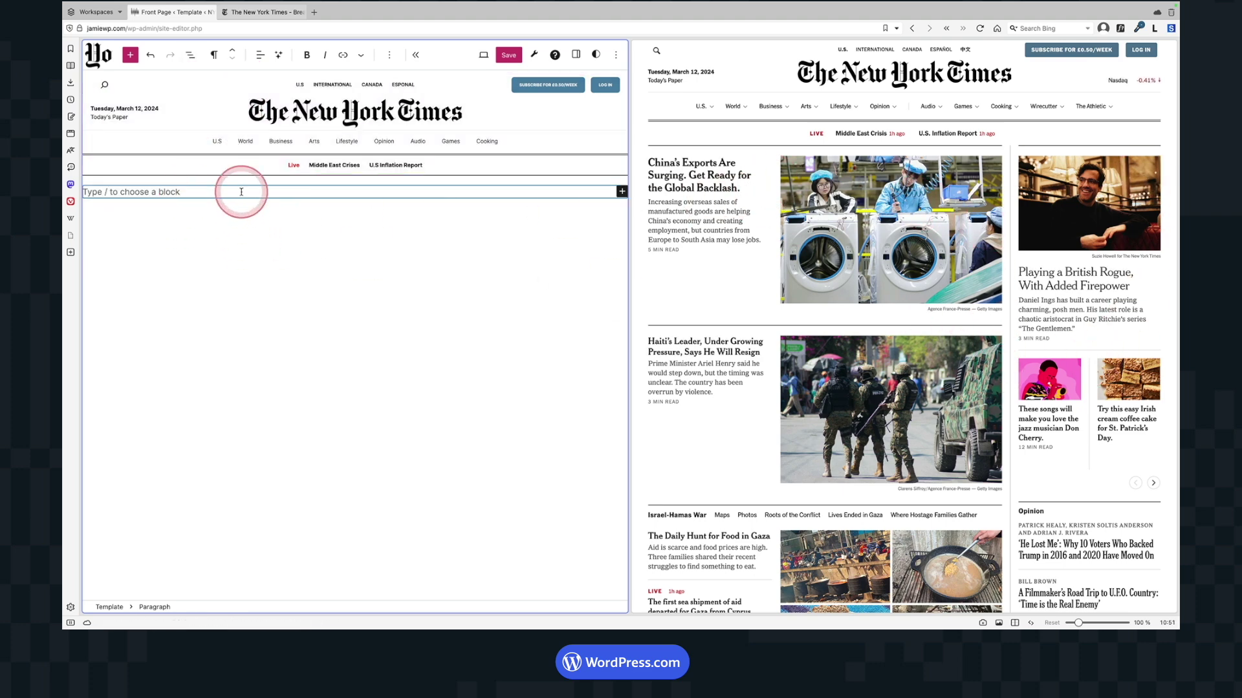
text(/colu)
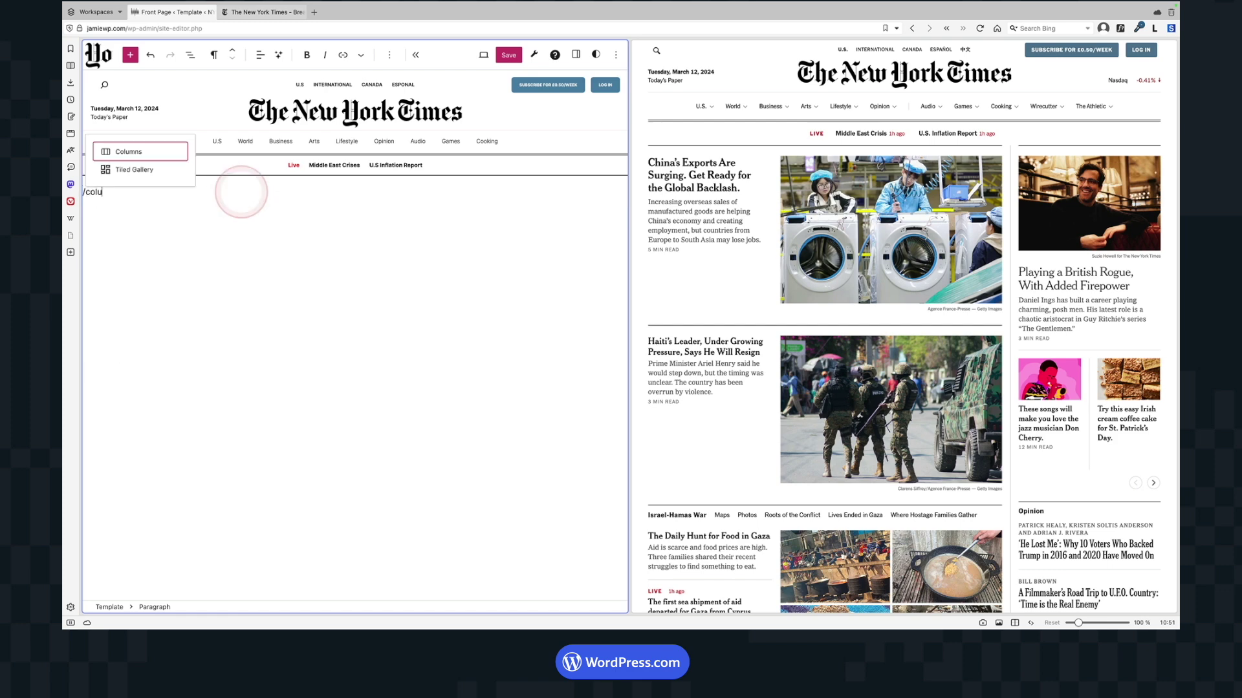
key(Return)
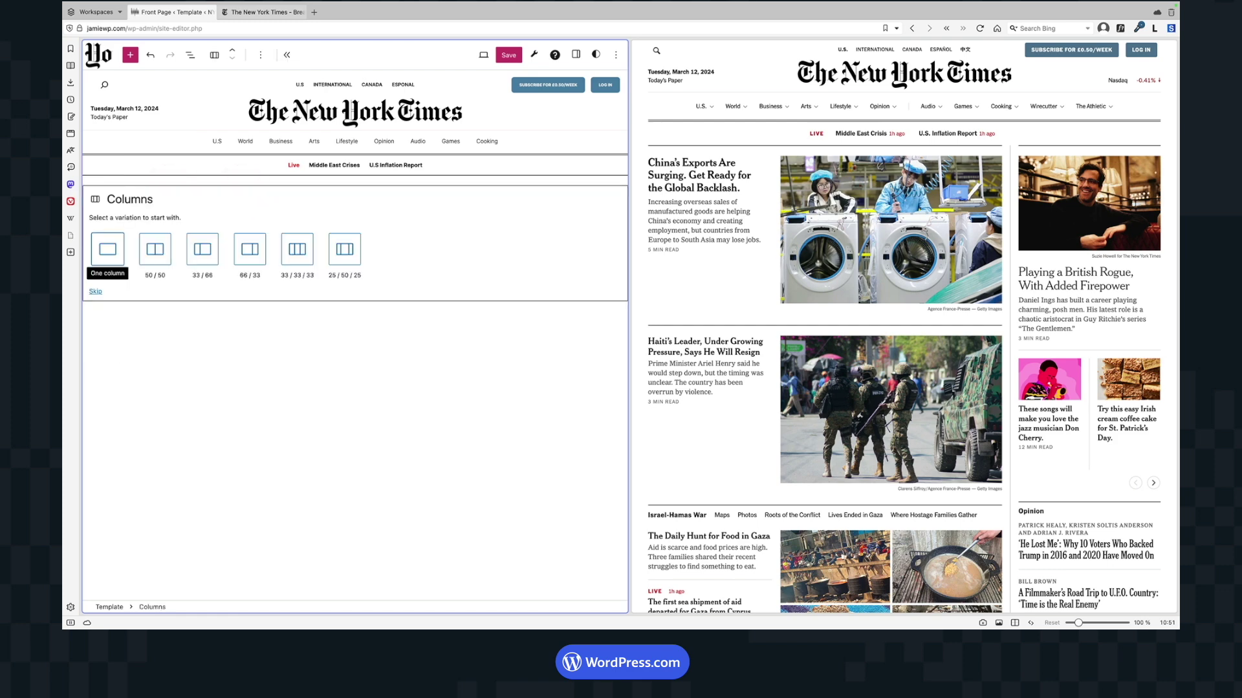
click(244, 250)
Insert a Query Loop block in the wider column of the 66 / 33 layout
click(513, 208)
click(289, 204)
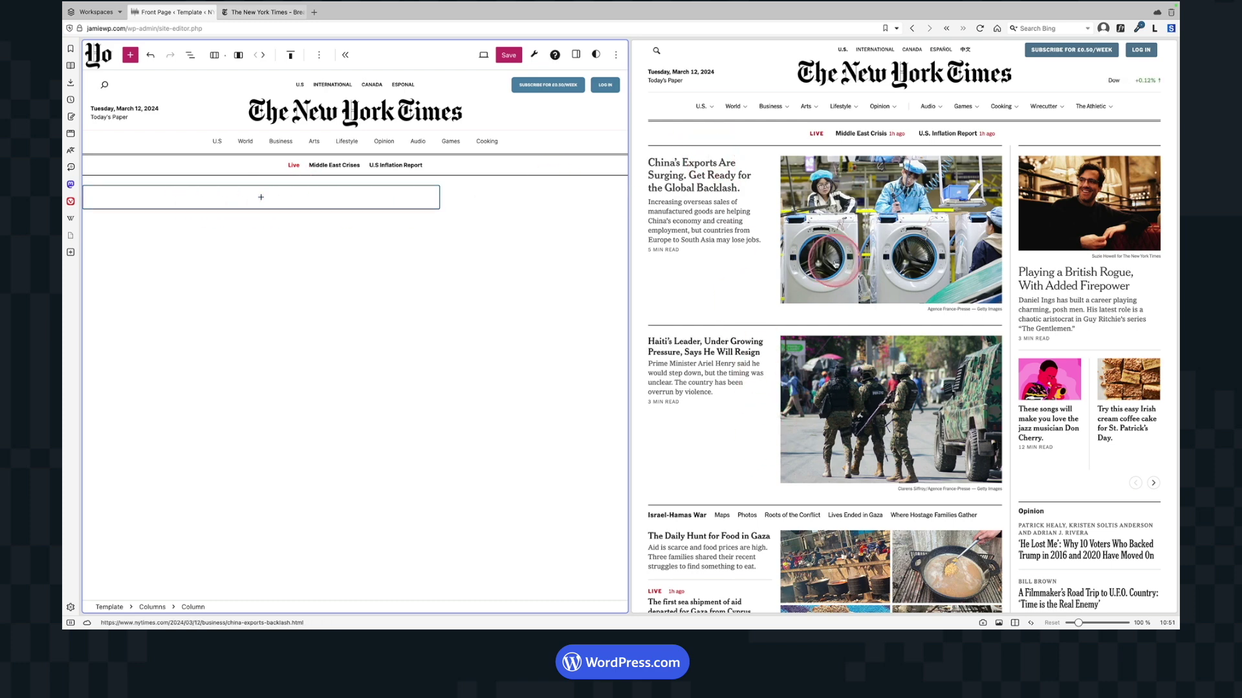
click(264, 198)
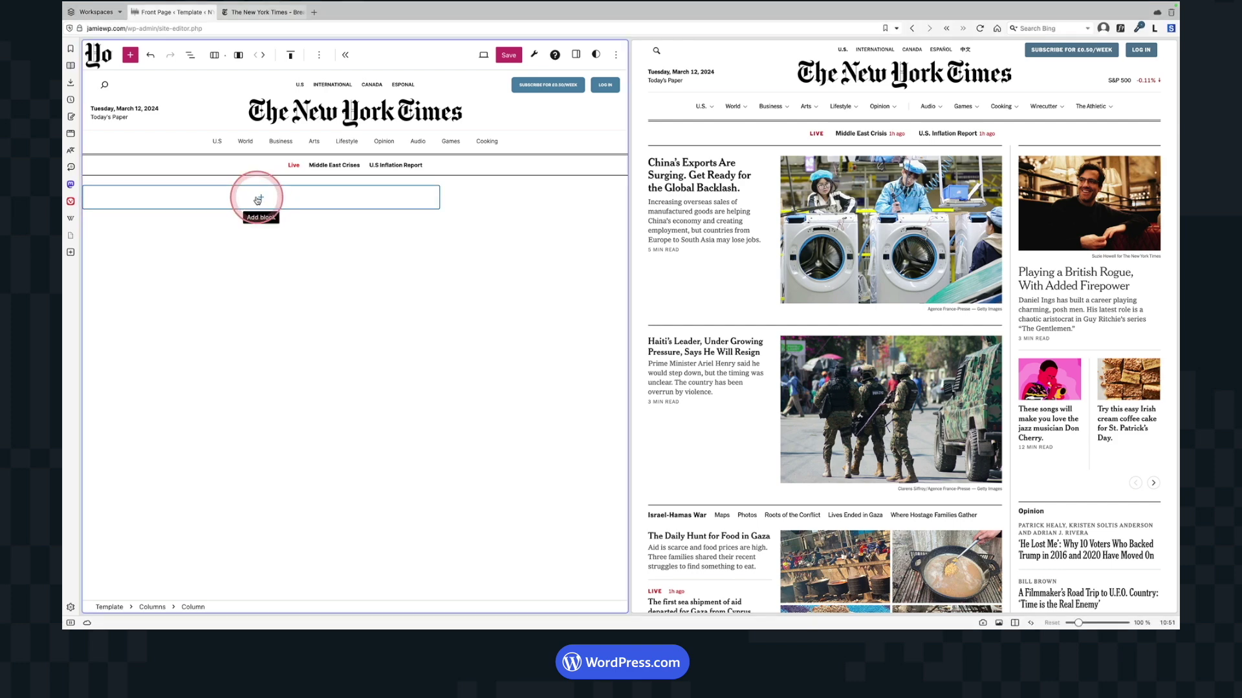
click(258, 199)
text(quer)
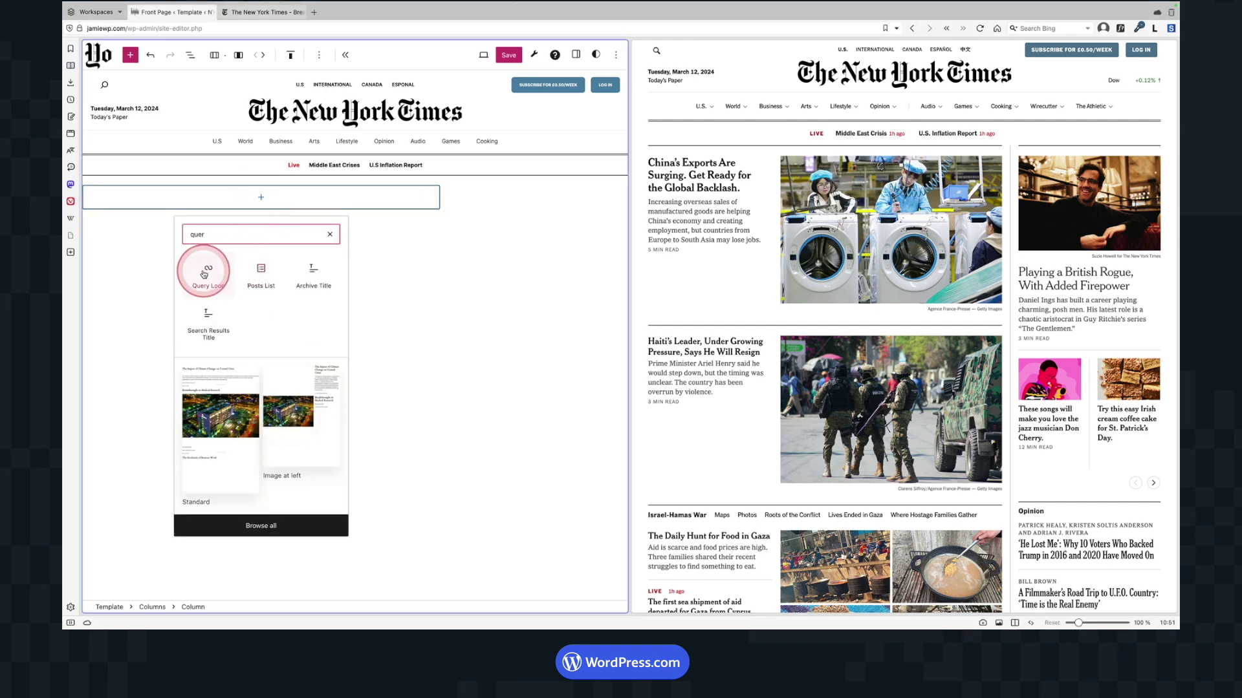
click(205, 271)
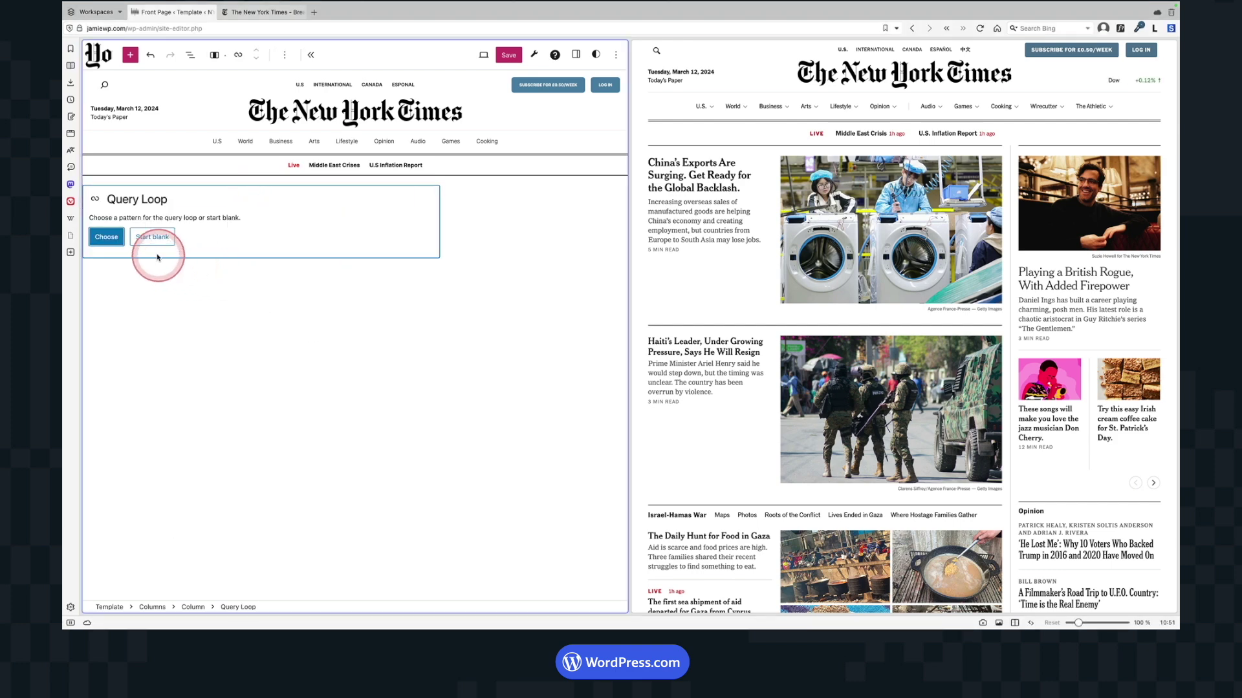
Apply the Image at left pattern to the Query Loop
click(104, 238)
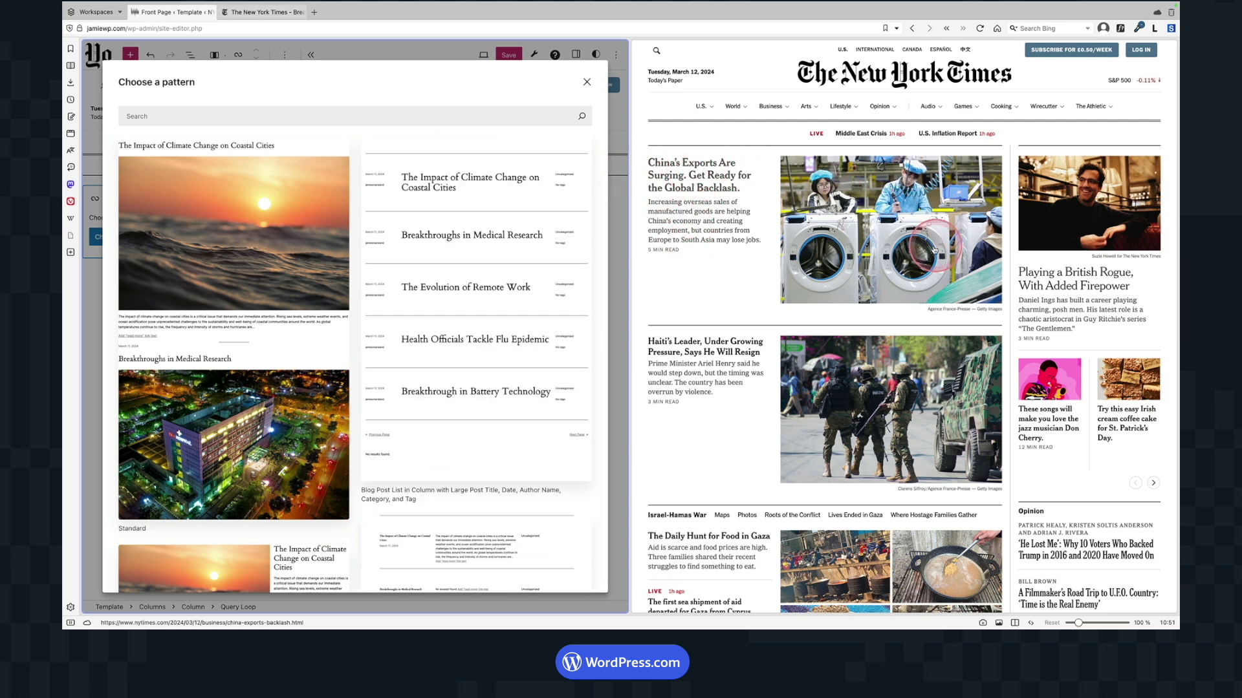
scroll(362, 294, down, 5)
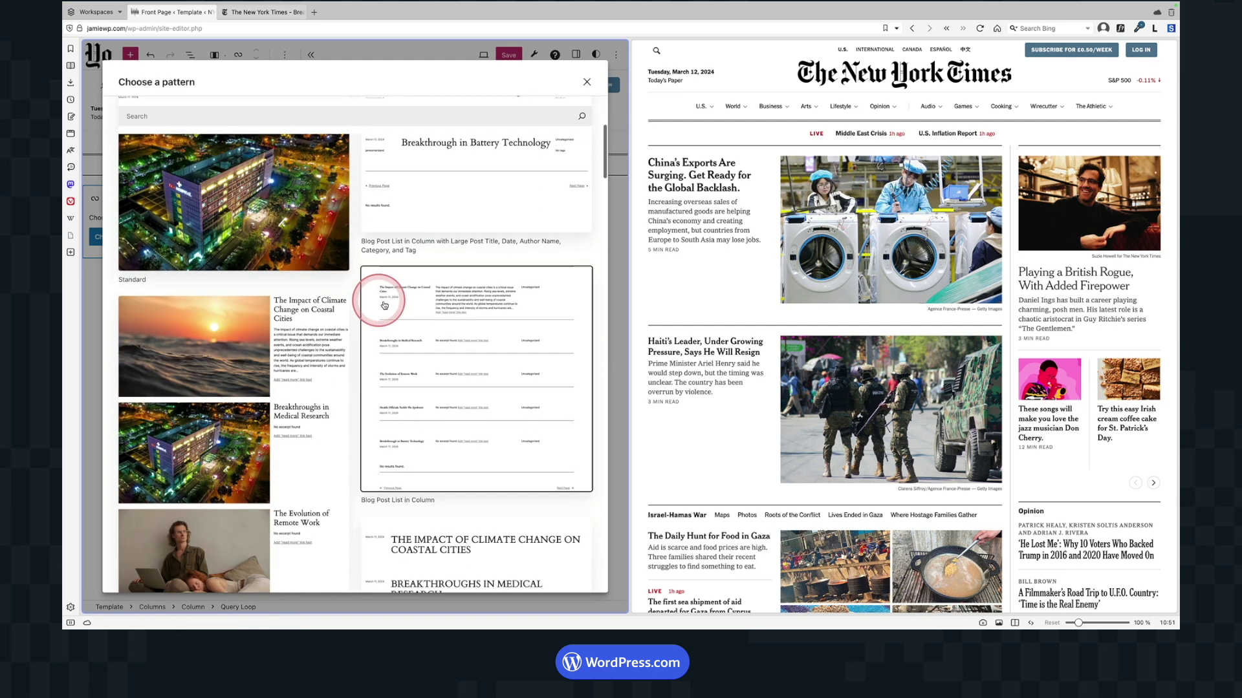
scroll(384, 305, down, 2)
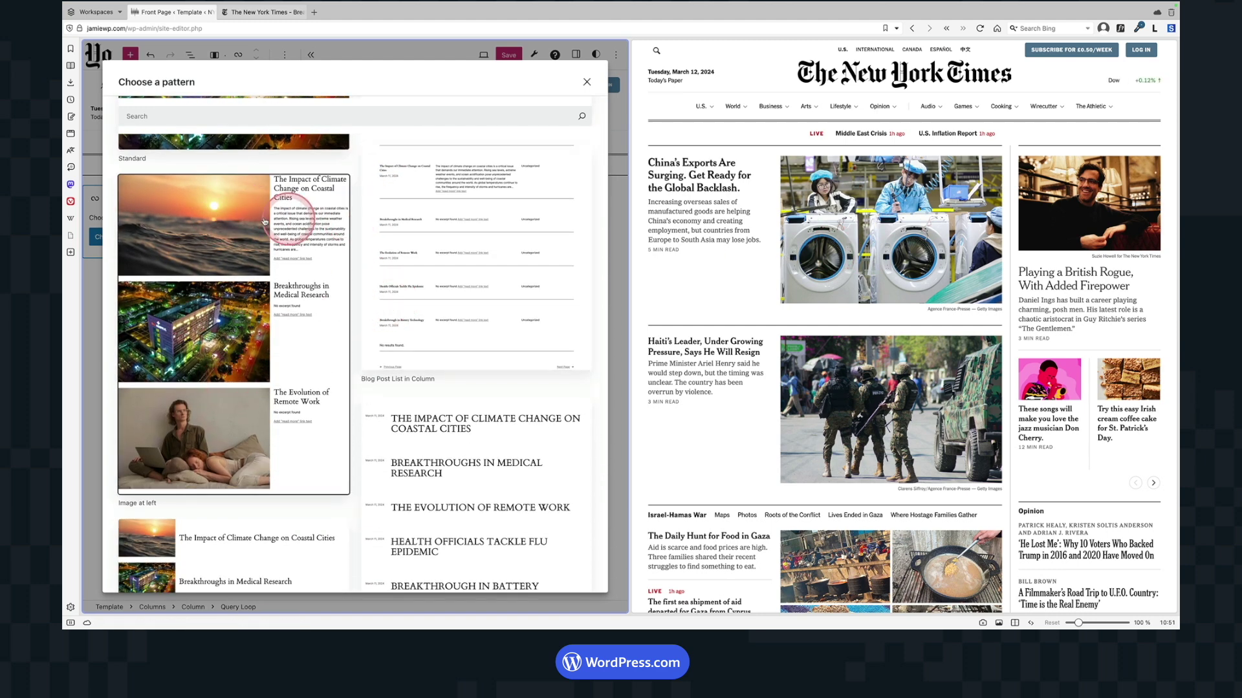
click(220, 219)
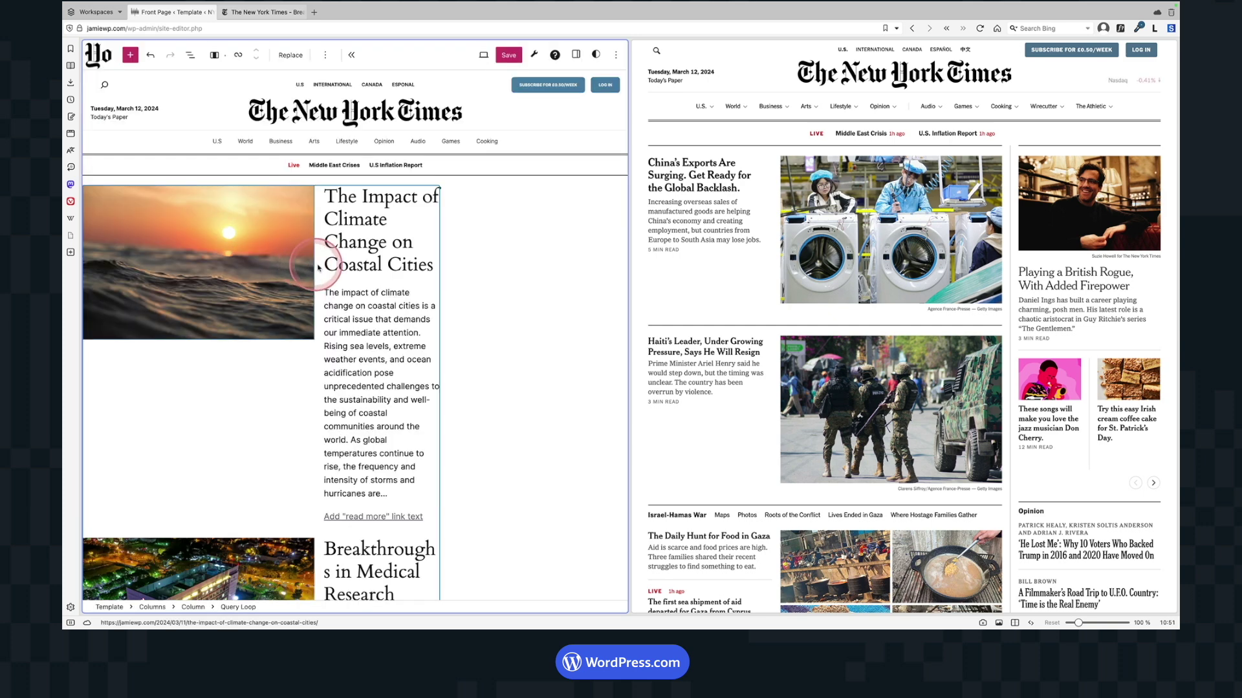
scroll(369, 318, down, 2)
scroll(370, 318, up, 2)
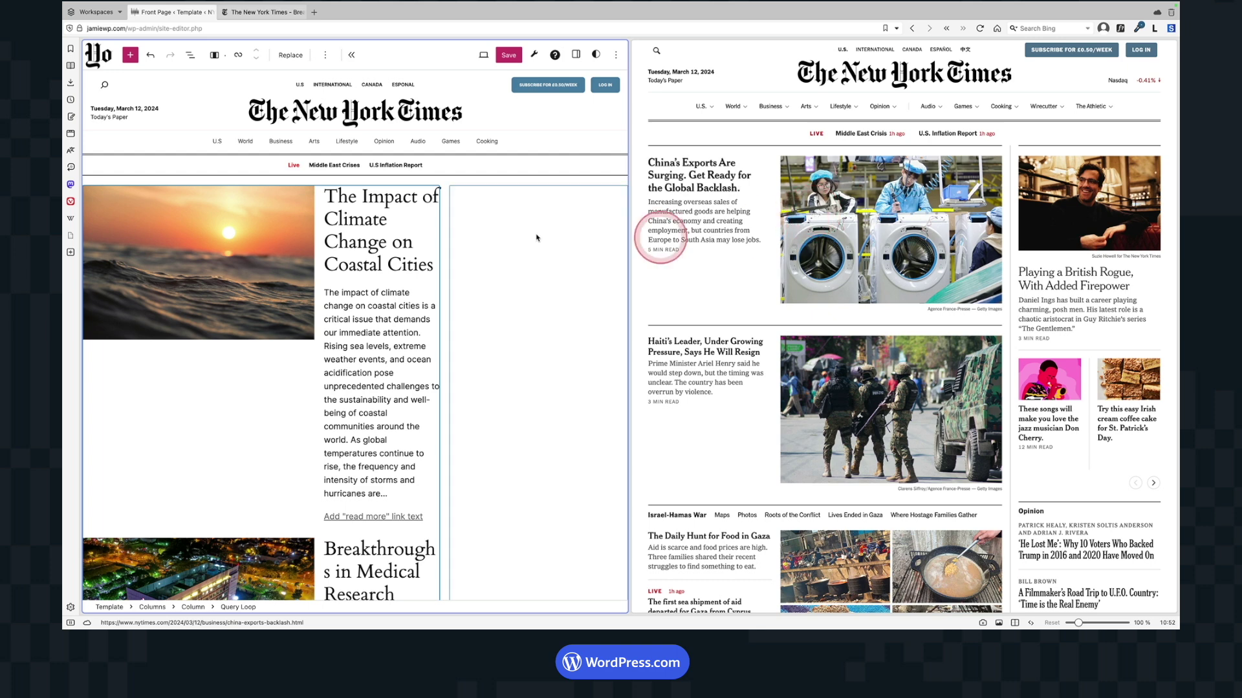
Move the featured image column after the title and excerpt column inside the Query Loop's post template
click(191, 55)
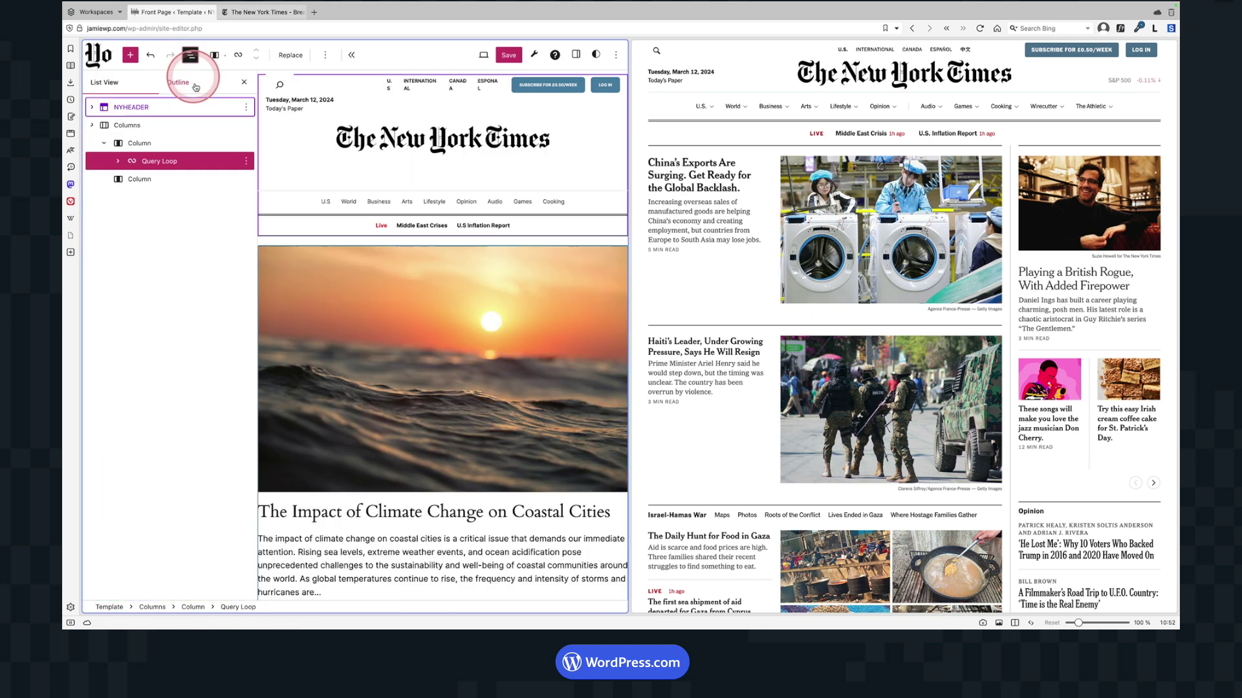
click(117, 162)
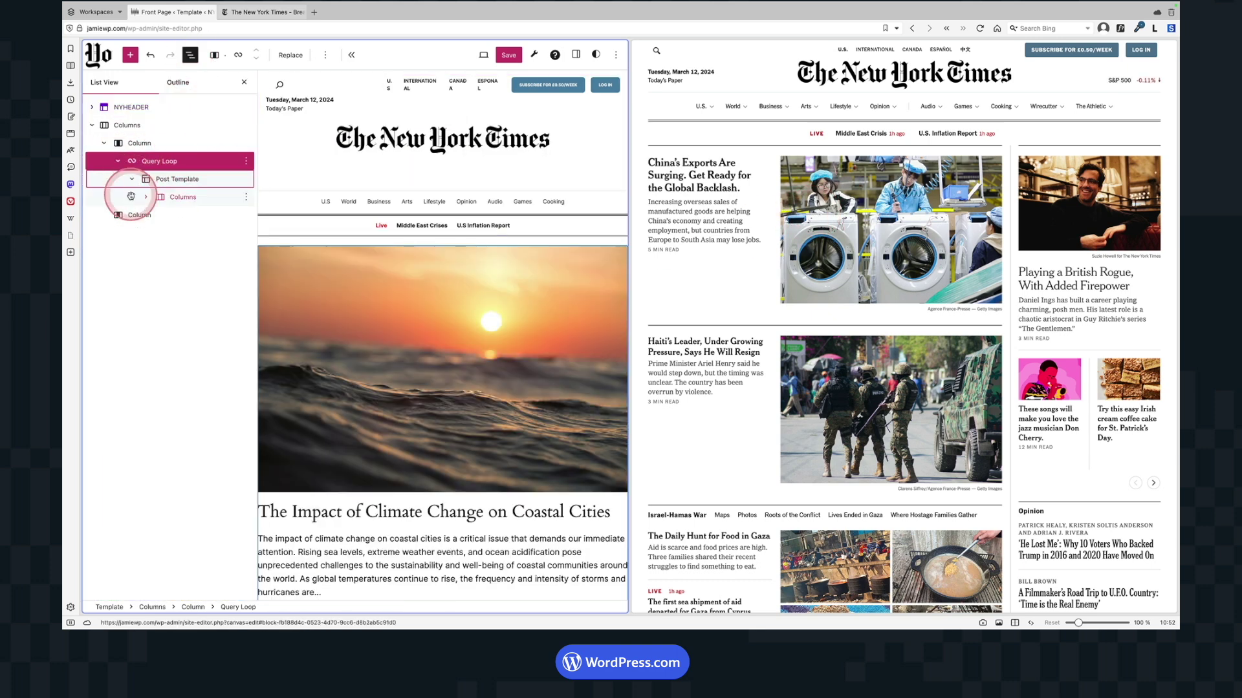
click(144, 196)
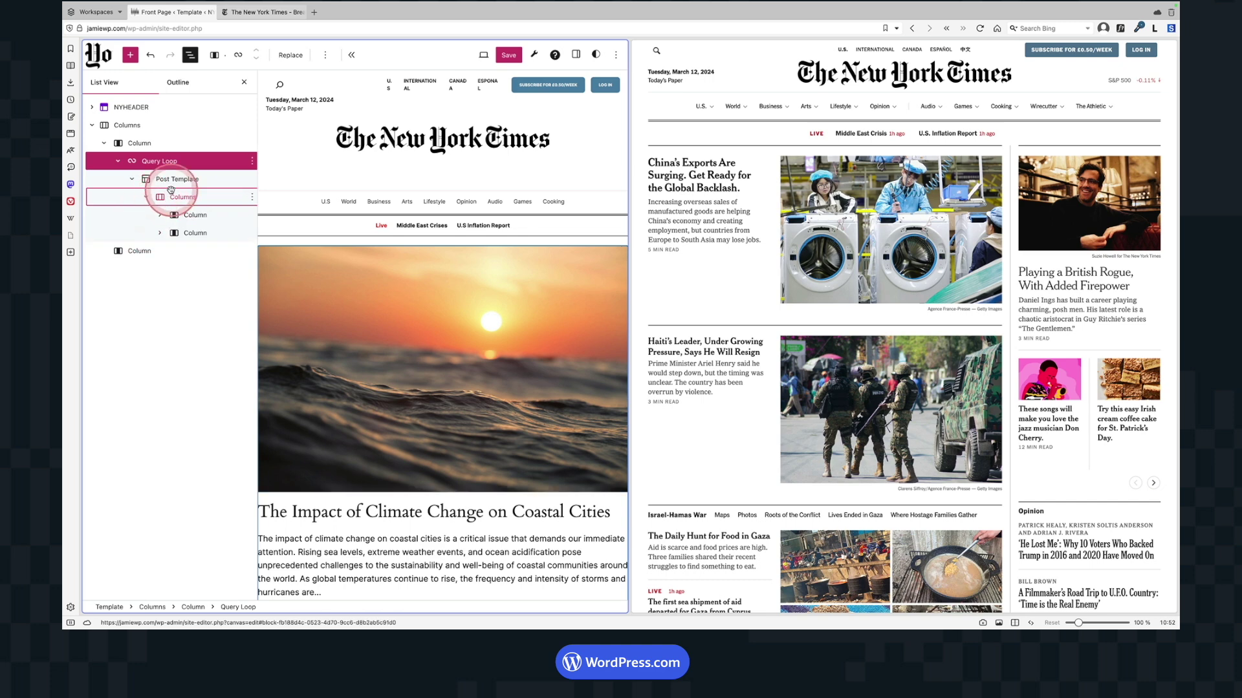
click(192, 215)
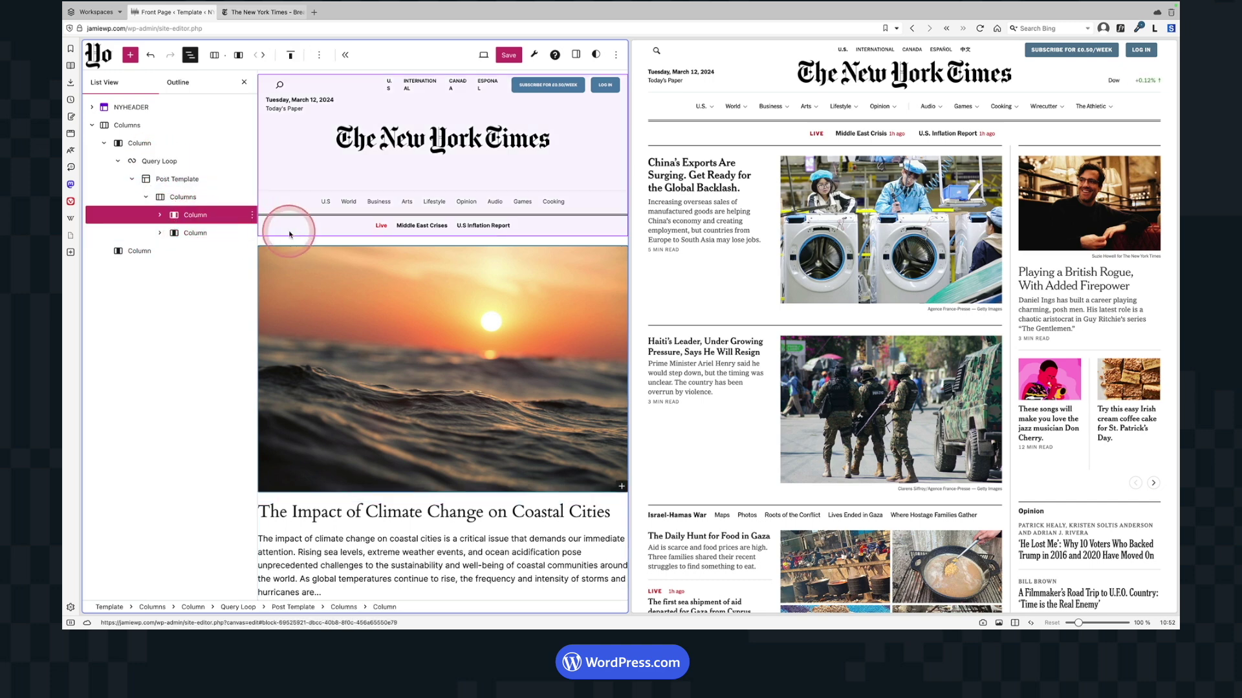
click(244, 82)
scroll(194, 220, up, 3)
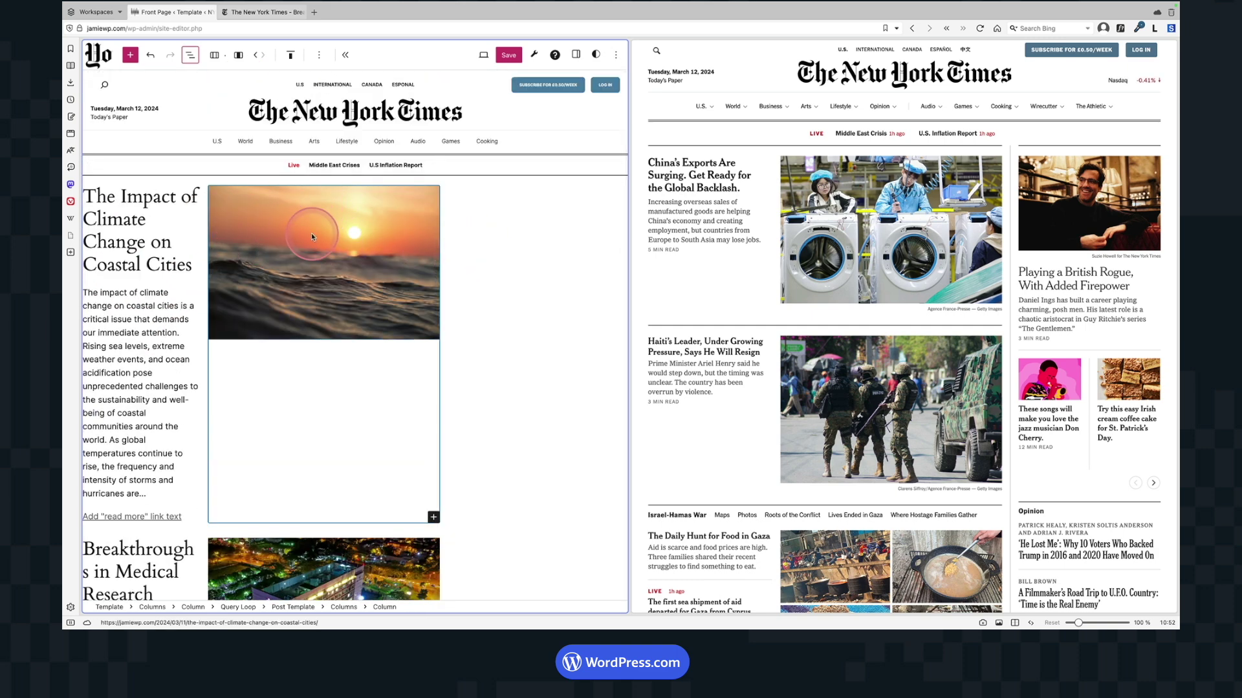
Limit the Query Loop's post excerpt to a maximum of 13 words
click(162, 346)
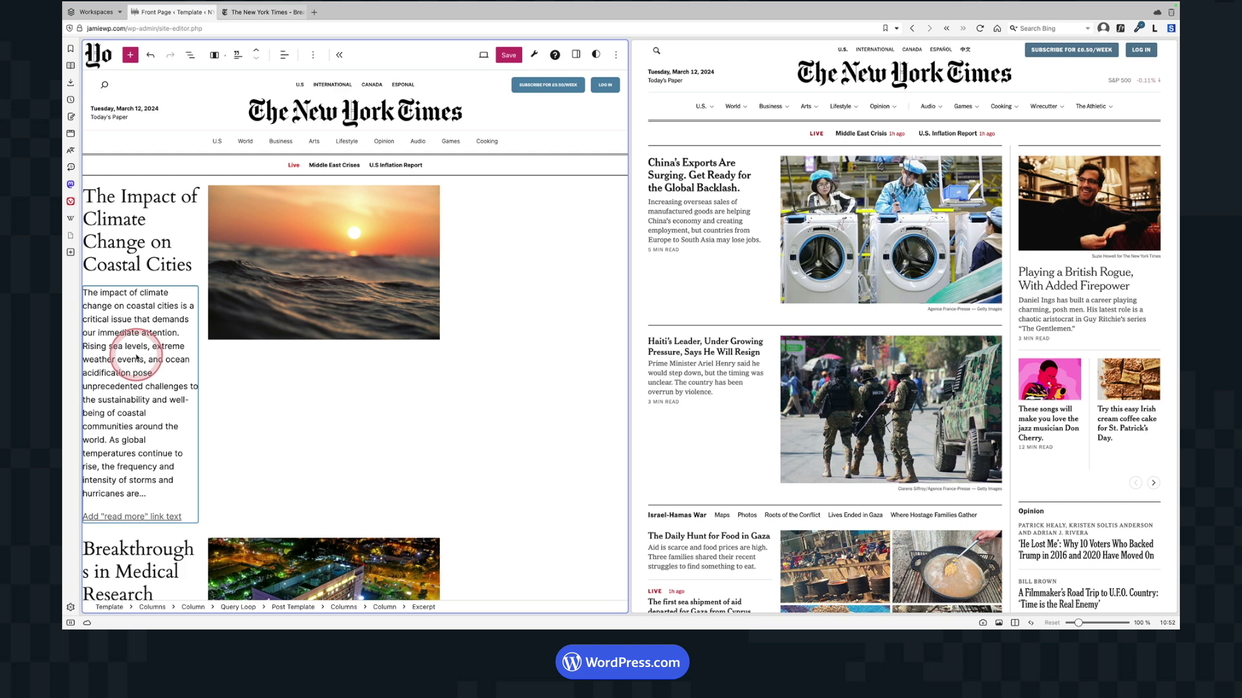
click(575, 54)
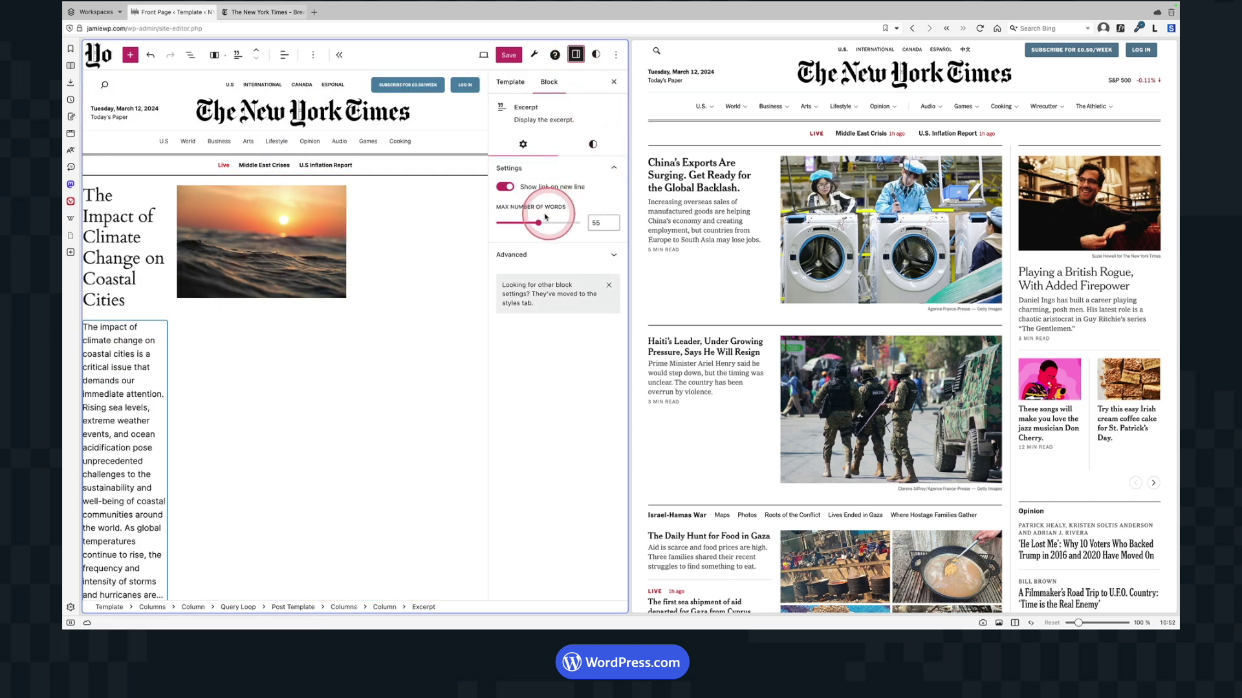
drag(545, 217, 500, 224)
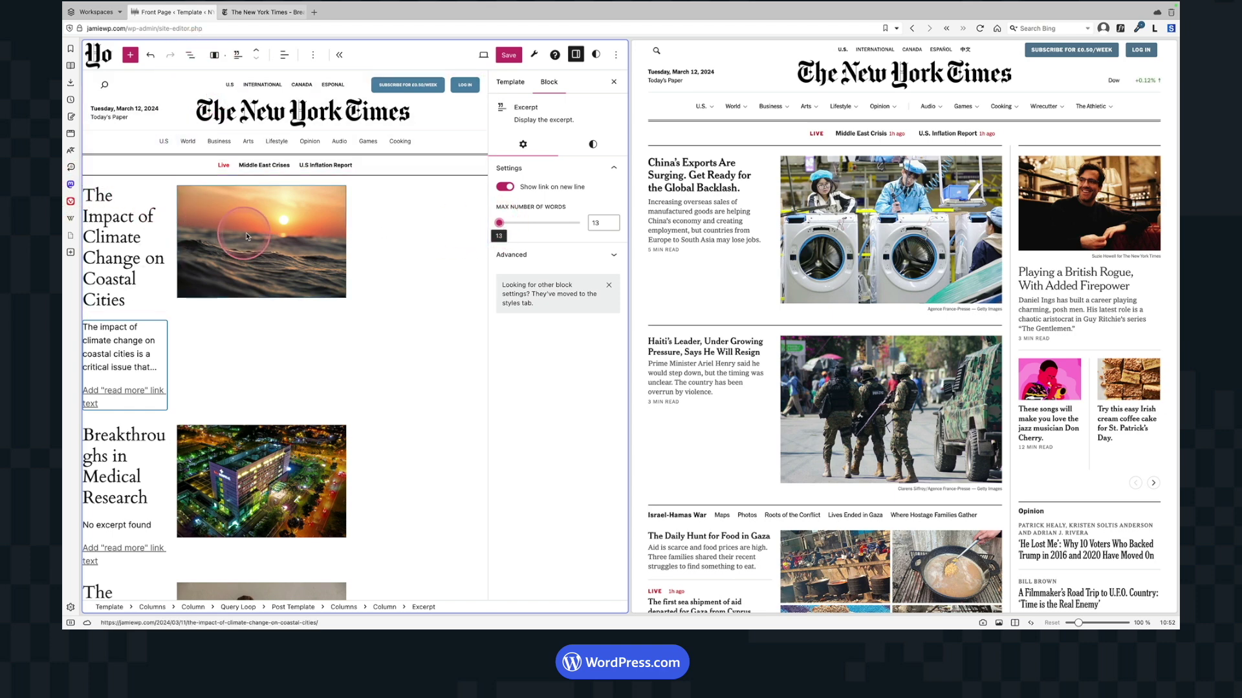
click(576, 54)
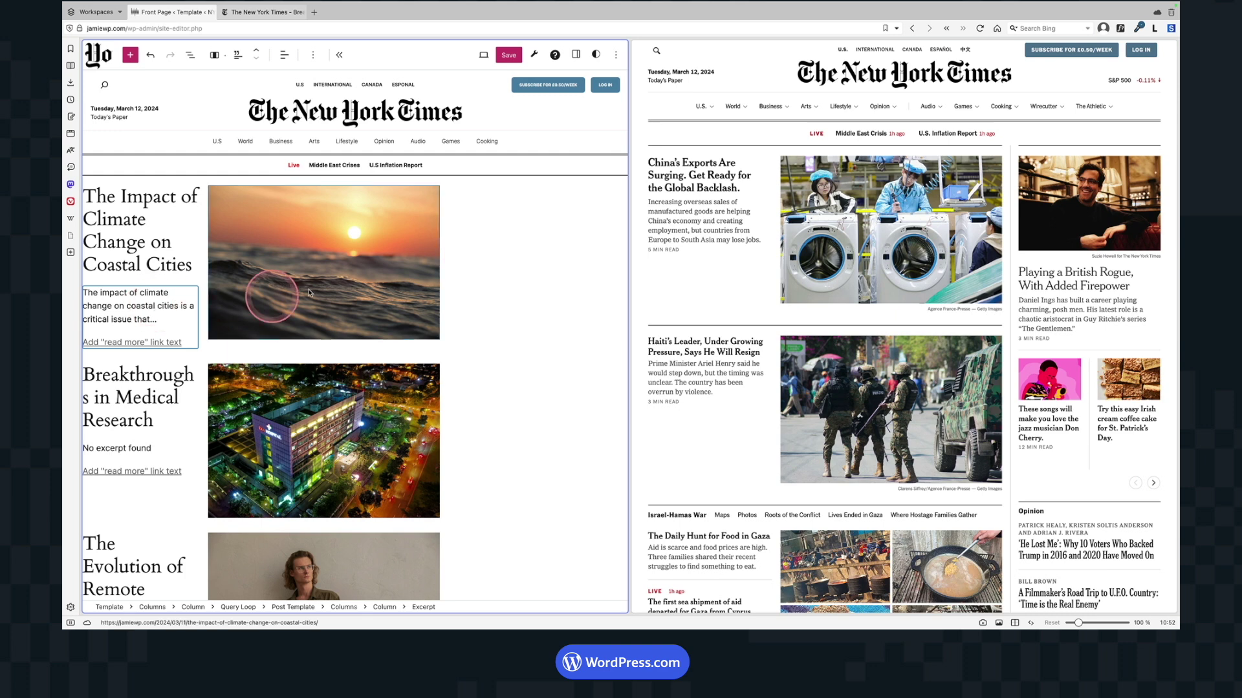
Set the post excerpt's font size to Small
click(575, 54)
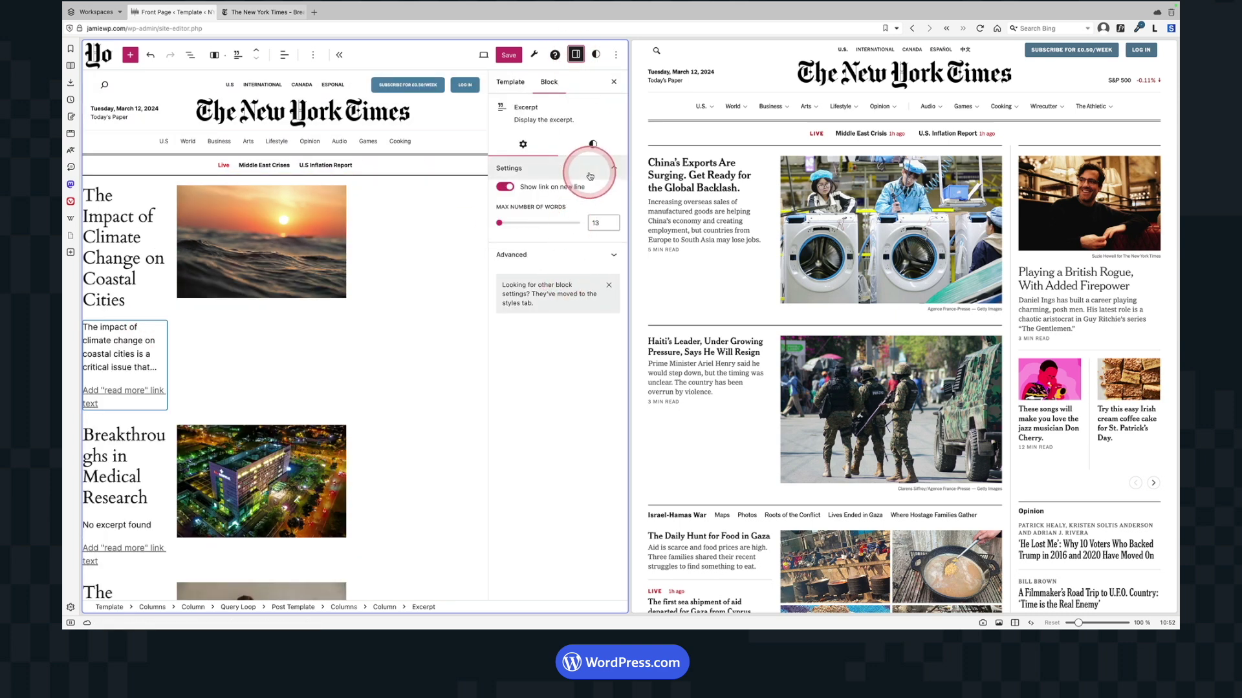
click(592, 143)
click(510, 296)
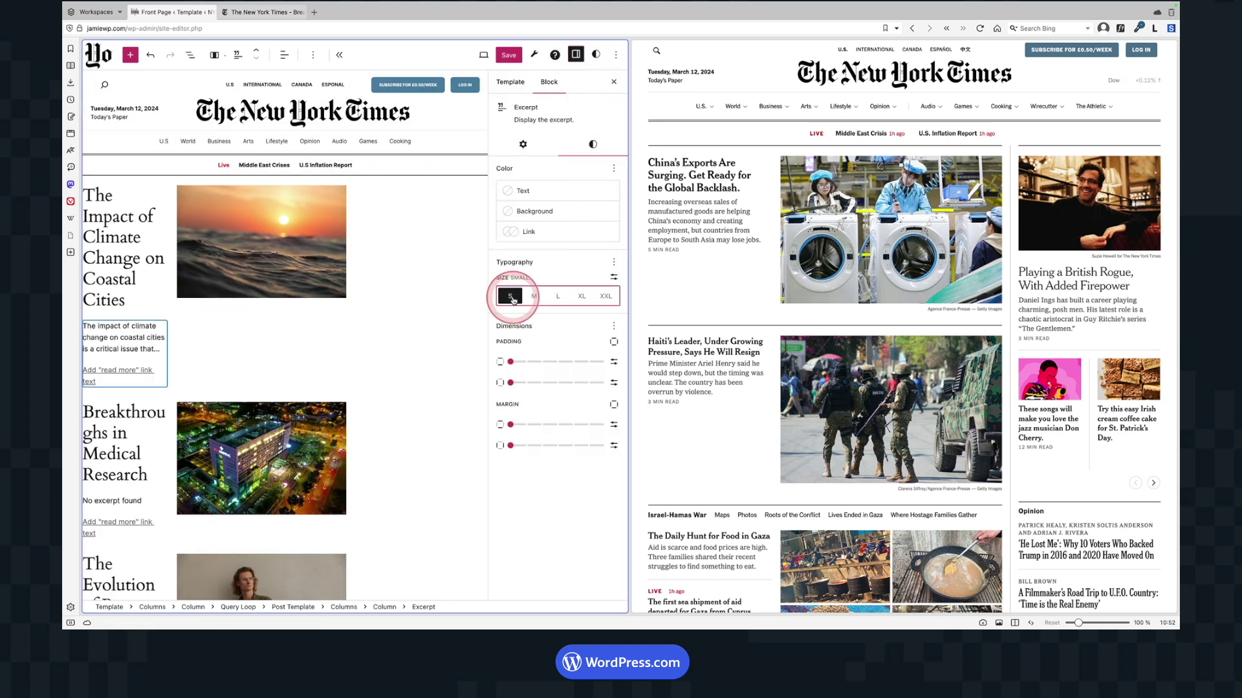
Set the Query Loop's post title to Medium size with a Bold appearance
click(116, 278)
click(592, 153)
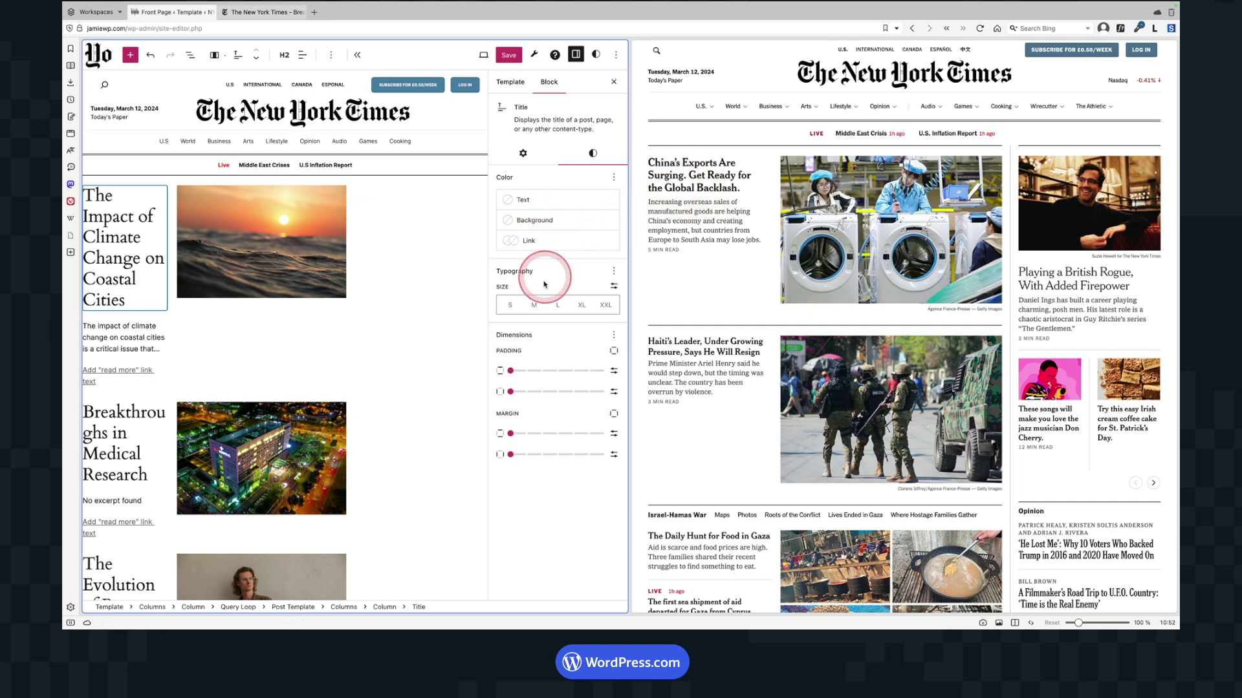
click(534, 305)
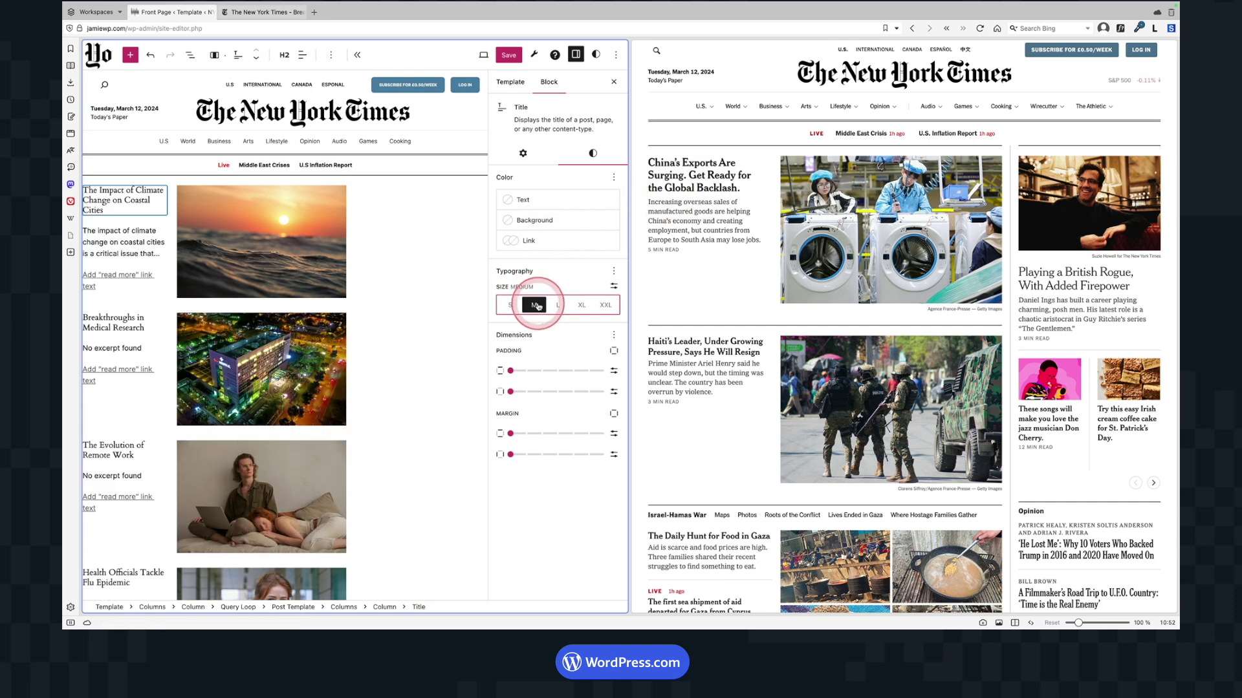
click(151, 207)
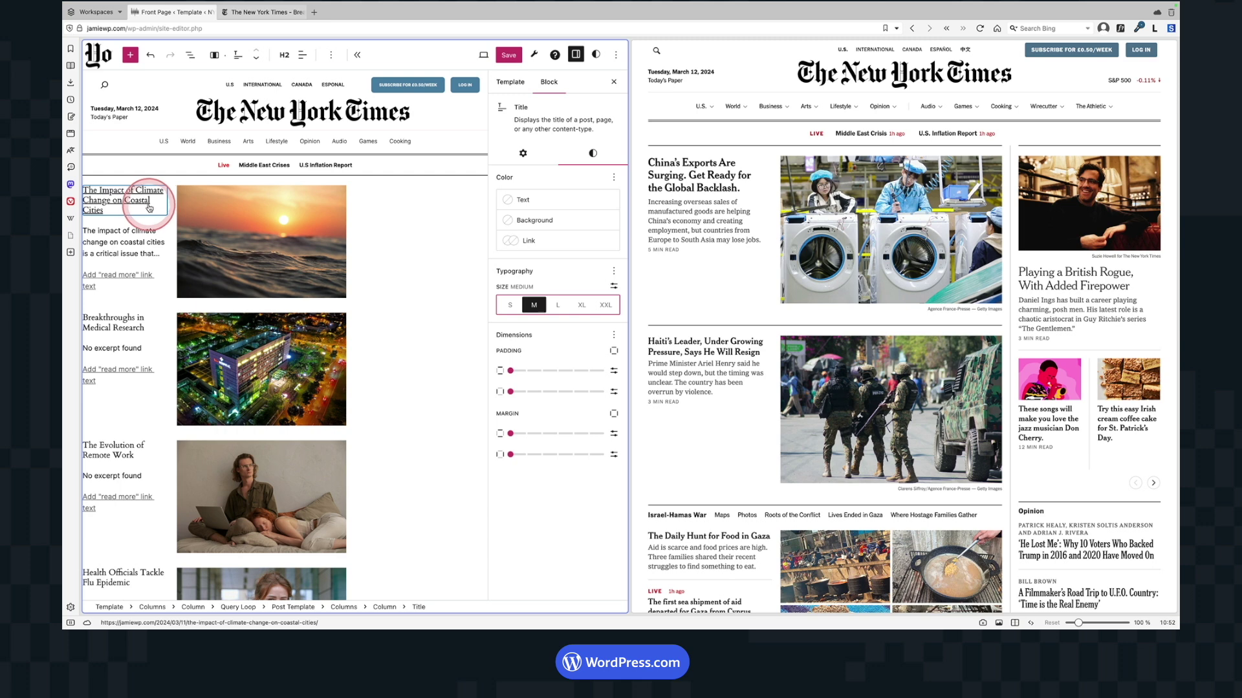
click(614, 271)
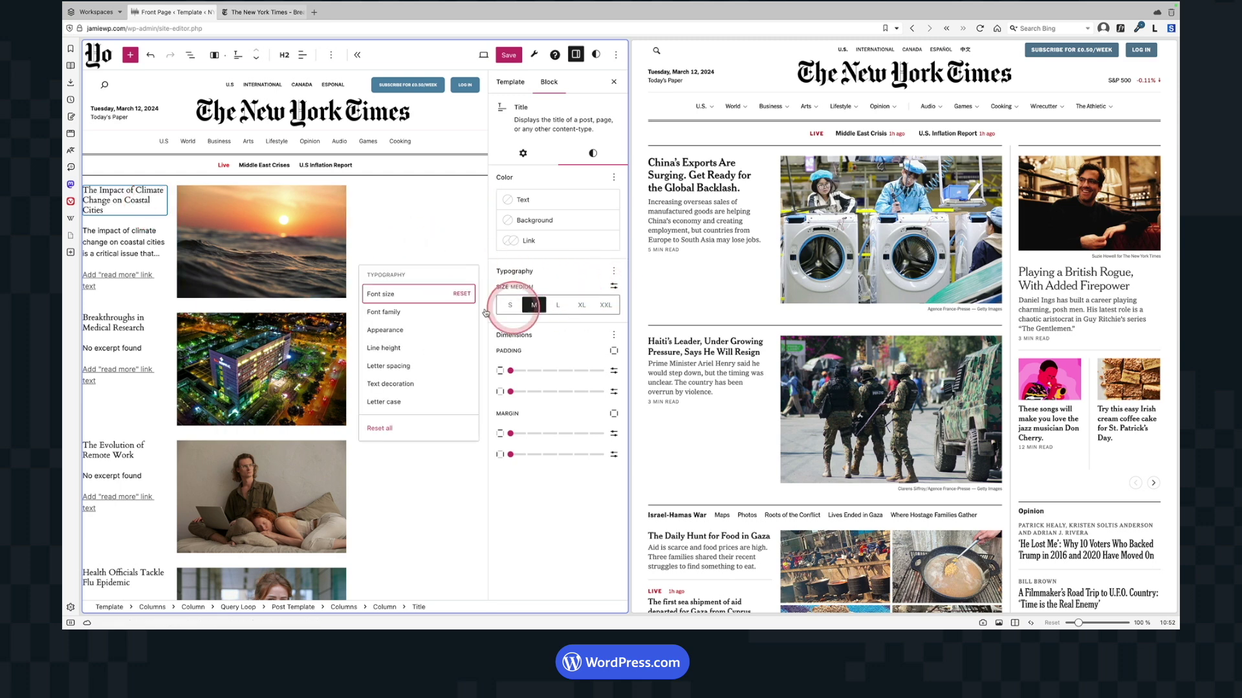
click(398, 336)
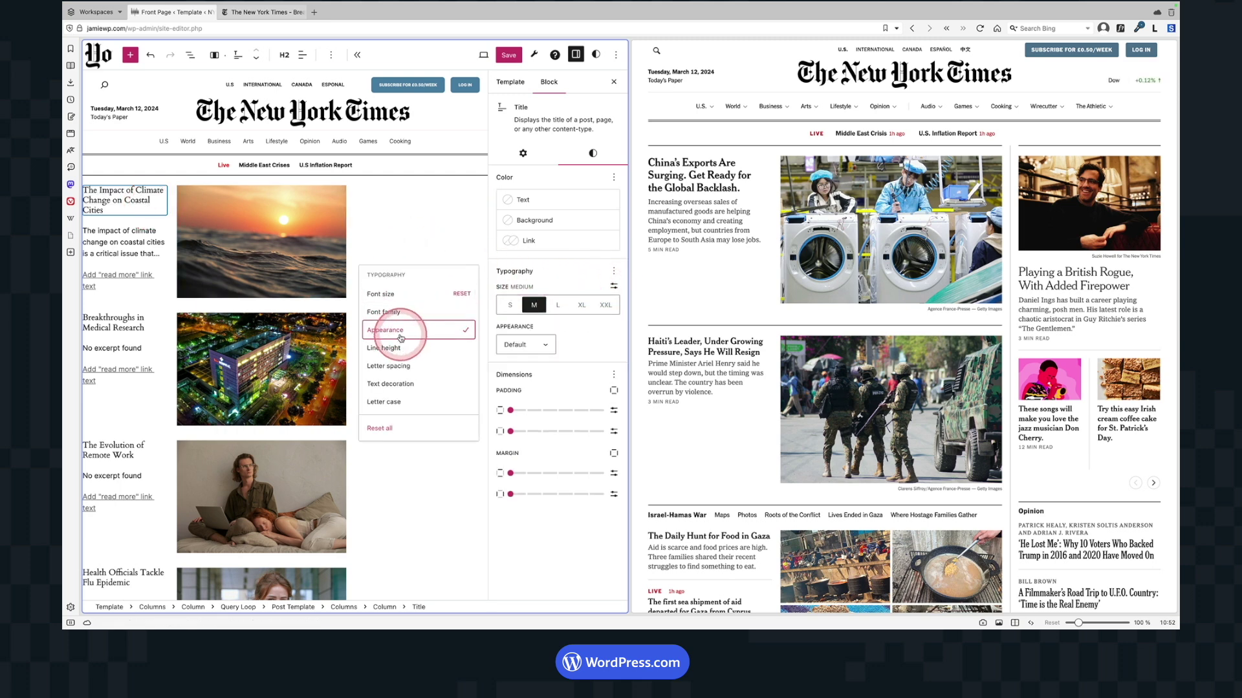
click(541, 344)
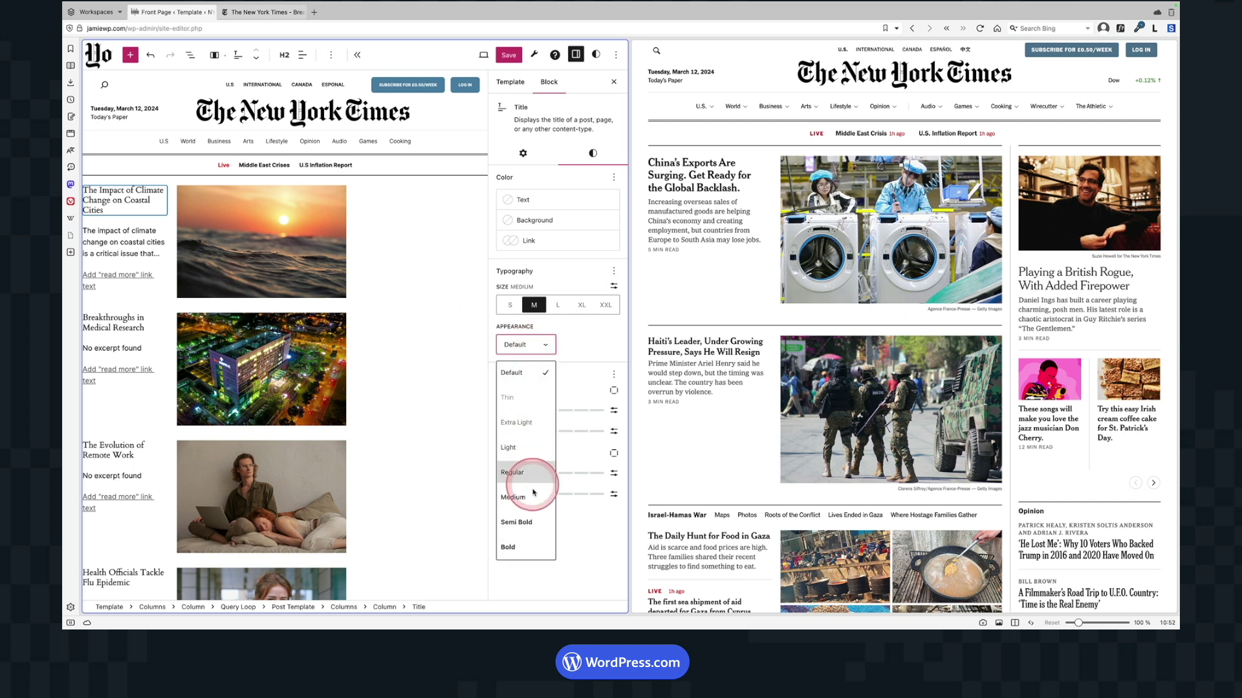
click(517, 547)
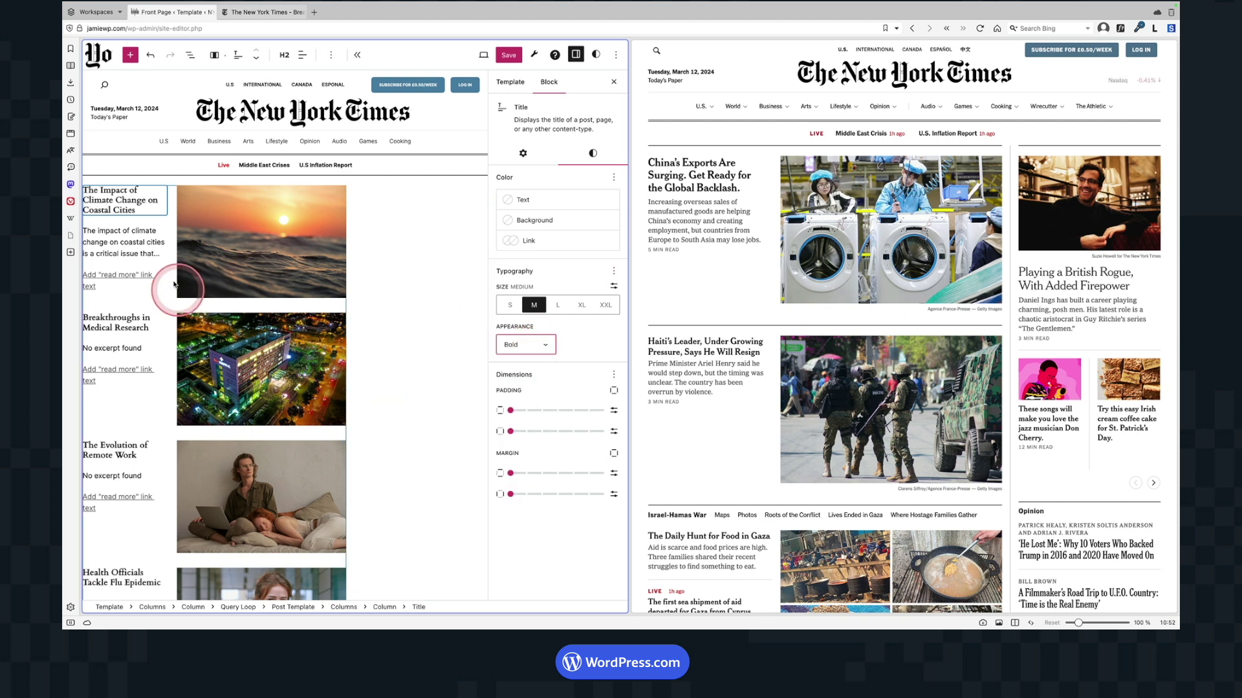
Compare the spacing of the first post's title and excerpt with the lead article on the original New York Times page
click(139, 238)
click(576, 55)
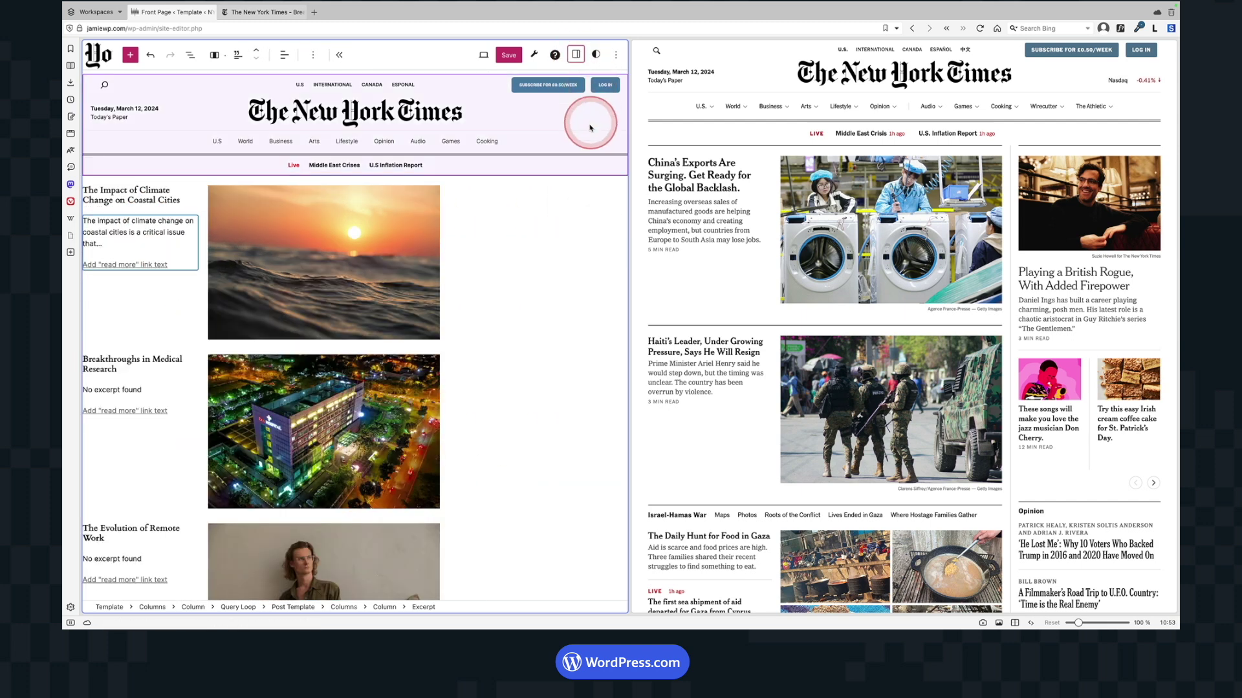
click(162, 263)
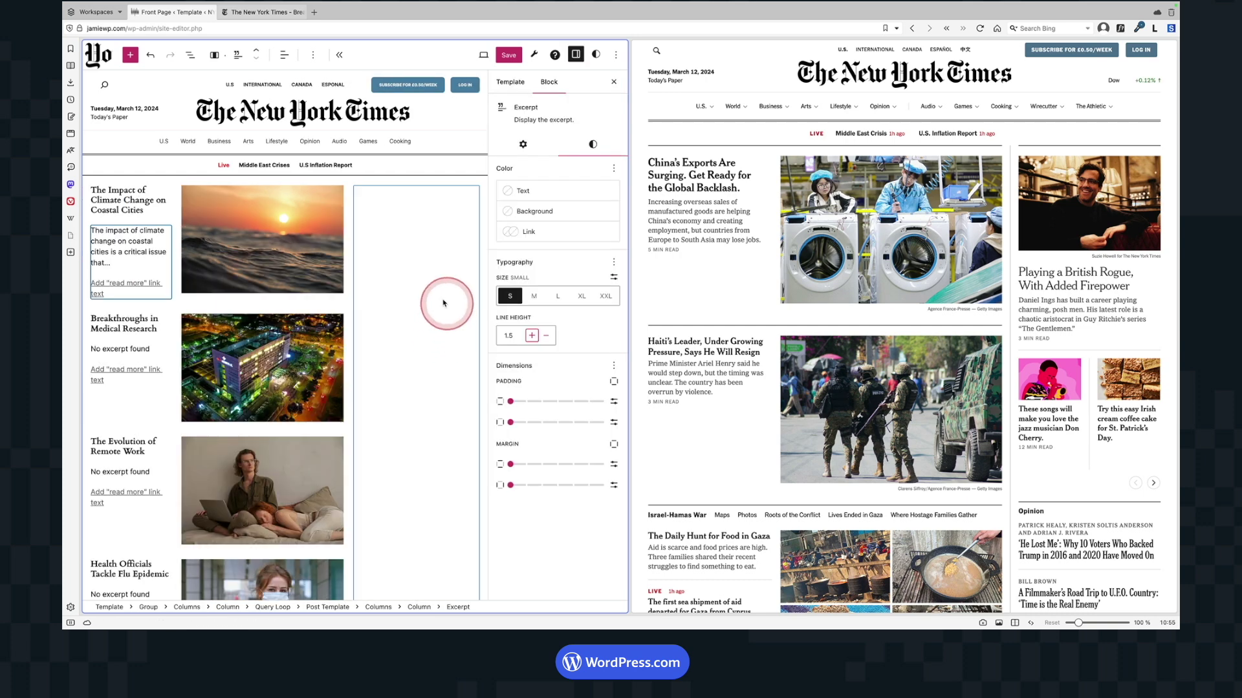
click(141, 240)
click(140, 191)
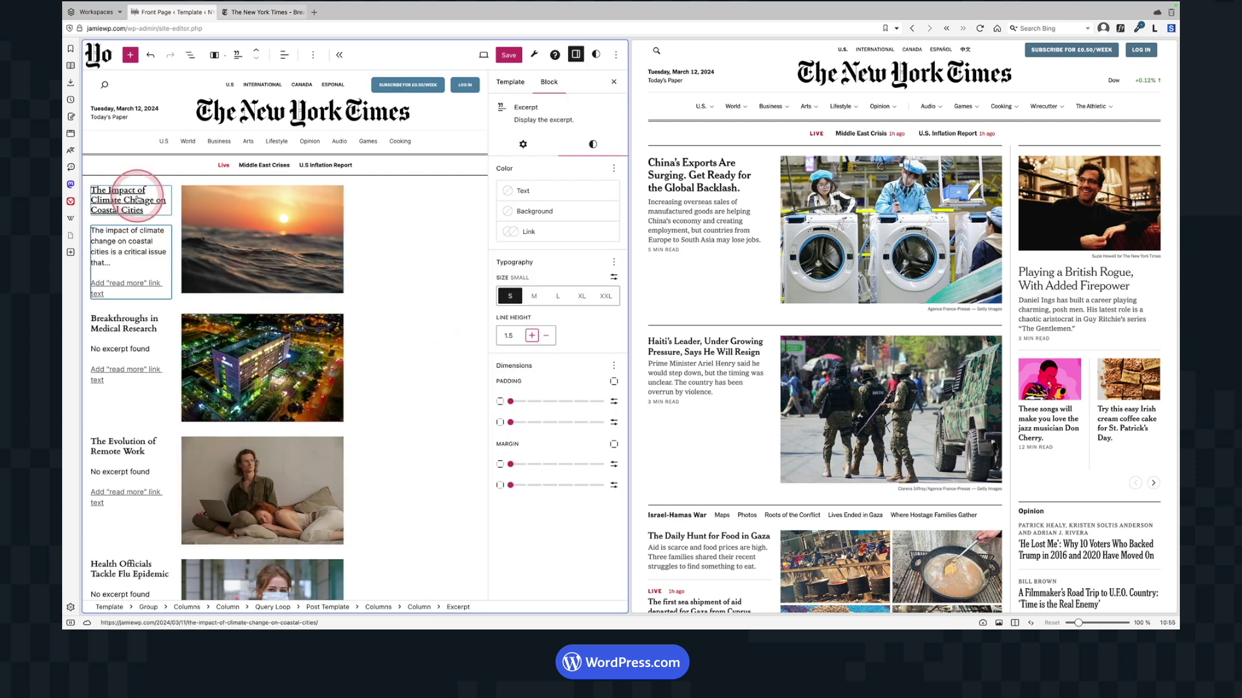
click(674, 217)
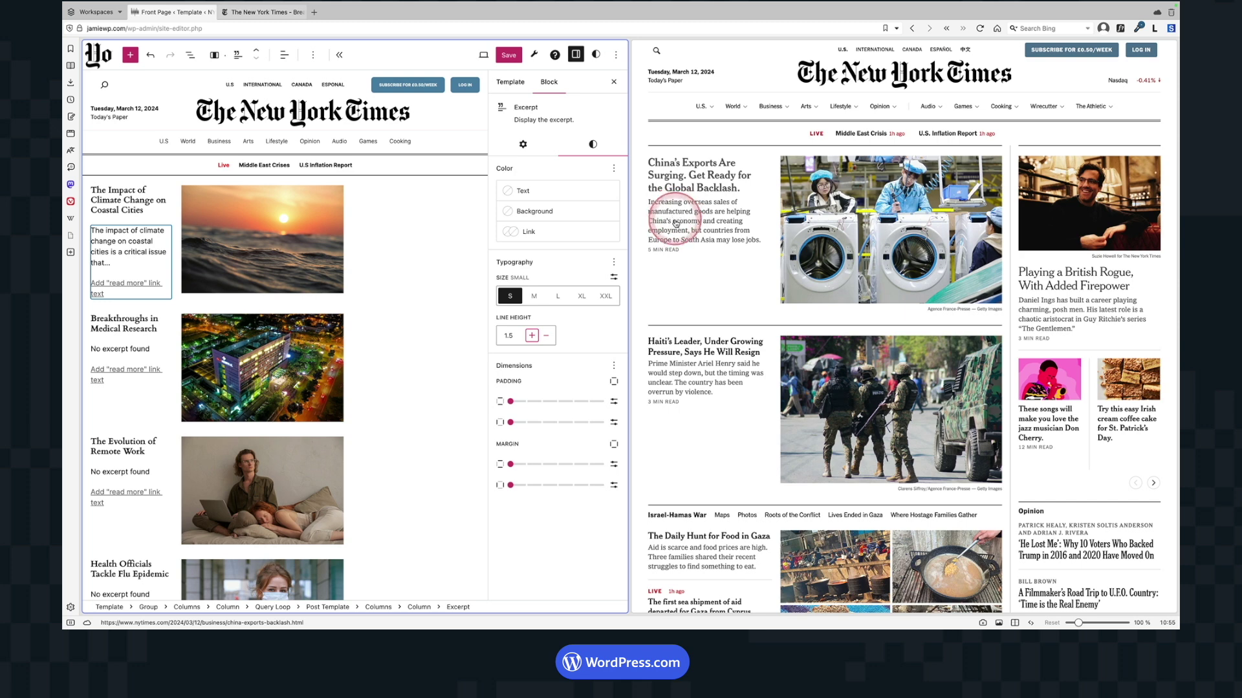
click(125, 248)
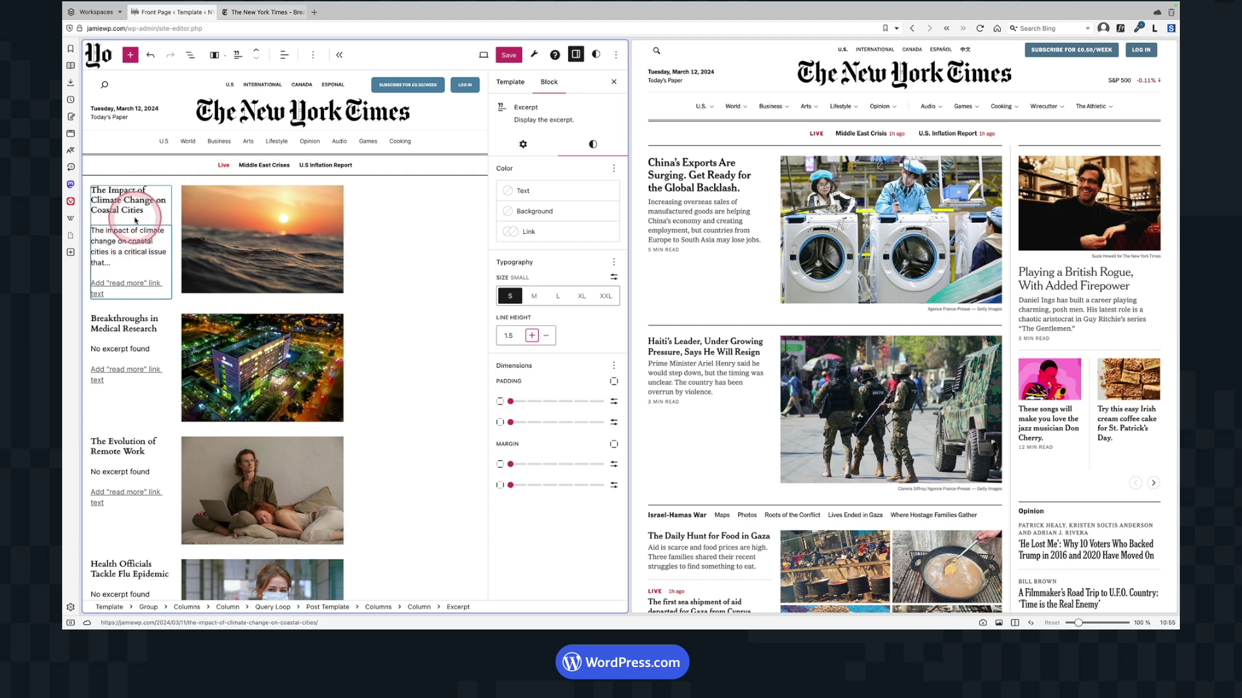
Reduce the line height of the post excerpt to tighten its text
click(536, 325)
click(166, 253)
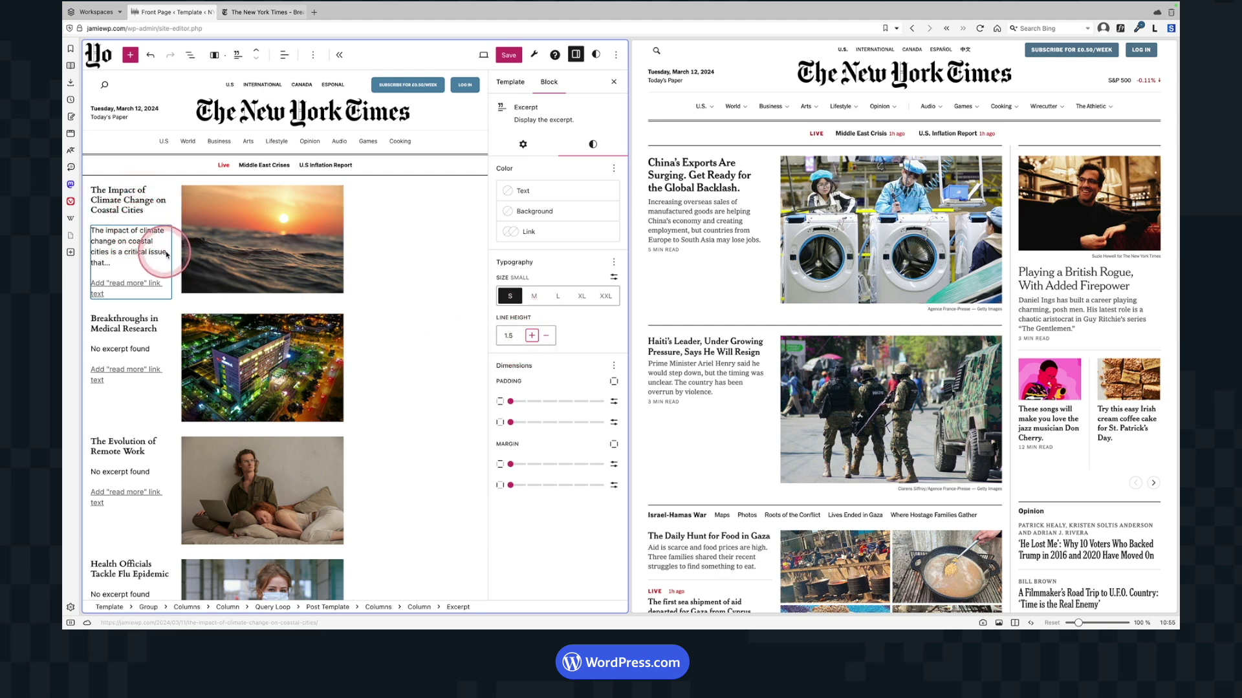
click(546, 336)
click(547, 336)
click(547, 336)
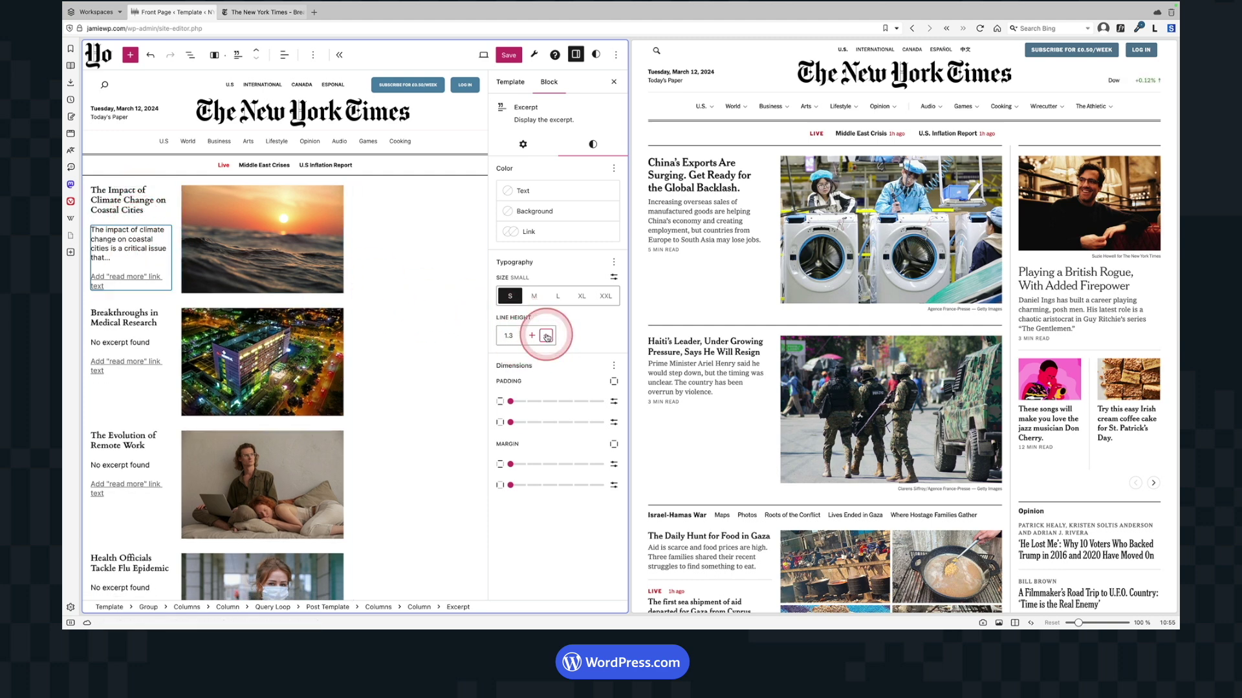
click(547, 336)
click(546, 335)
click(531, 336)
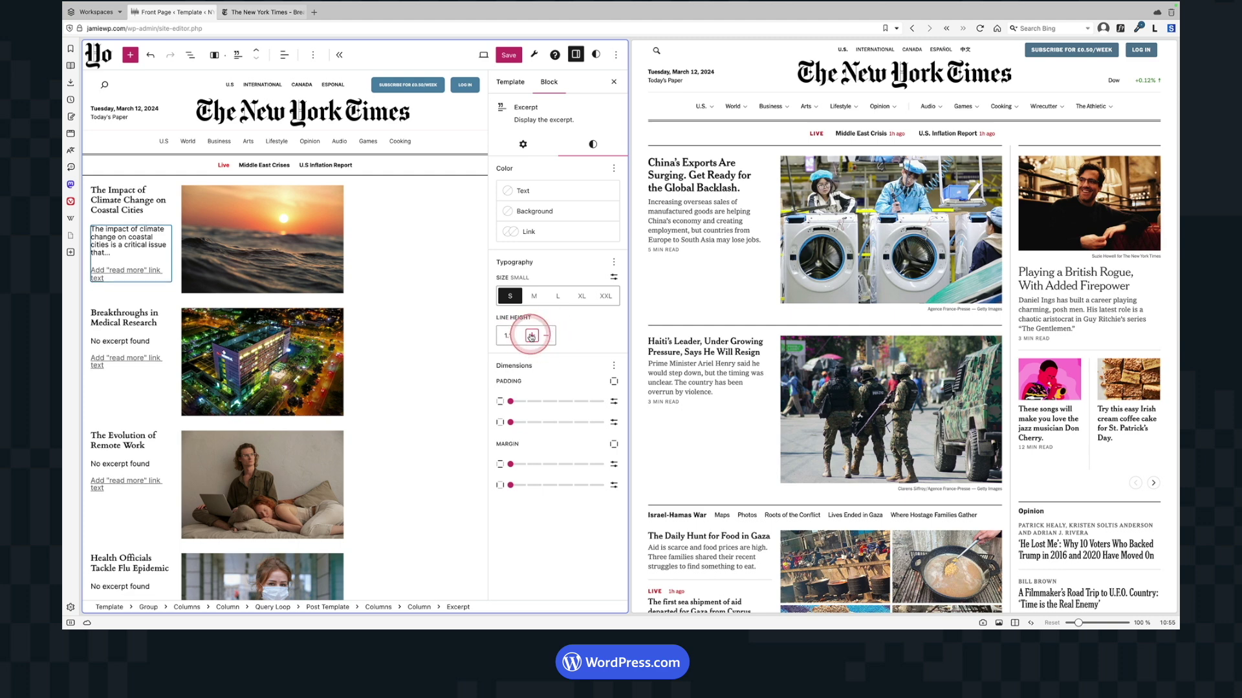
click(532, 335)
Group the post title and excerpt together and turn off content width for the group's inner blocks
click(101, 214)
click(118, 240)
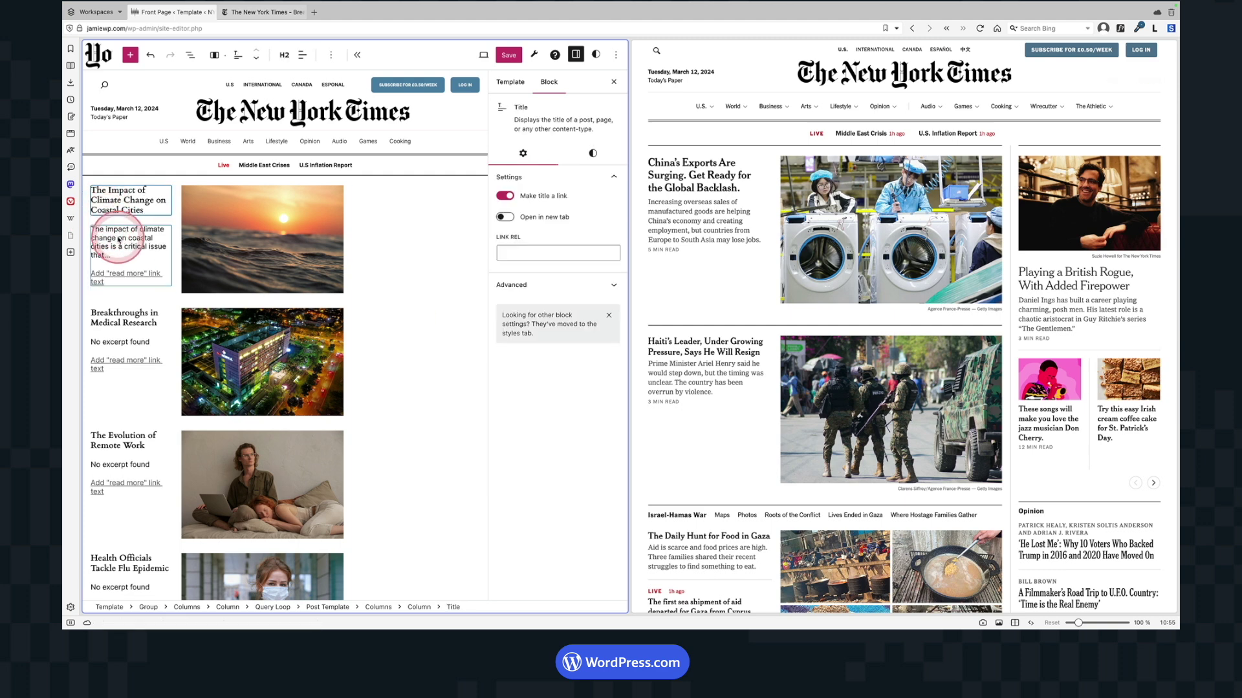
click(190, 55)
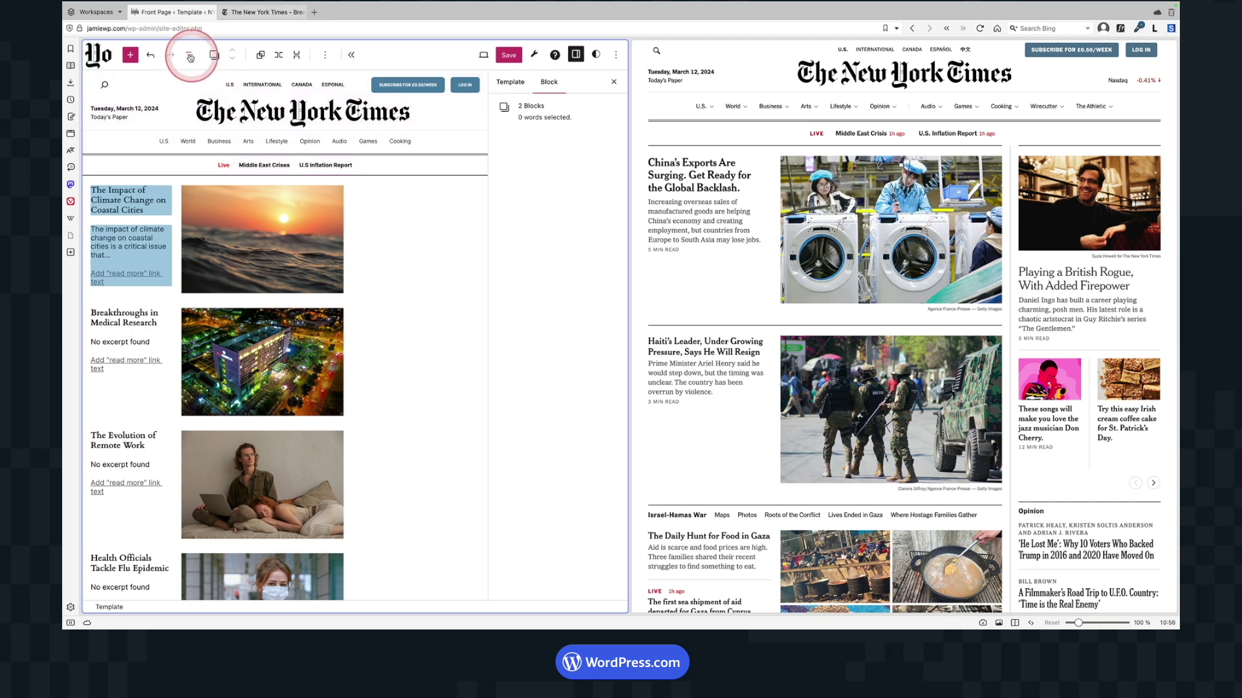
click(137, 162)
click(325, 55)
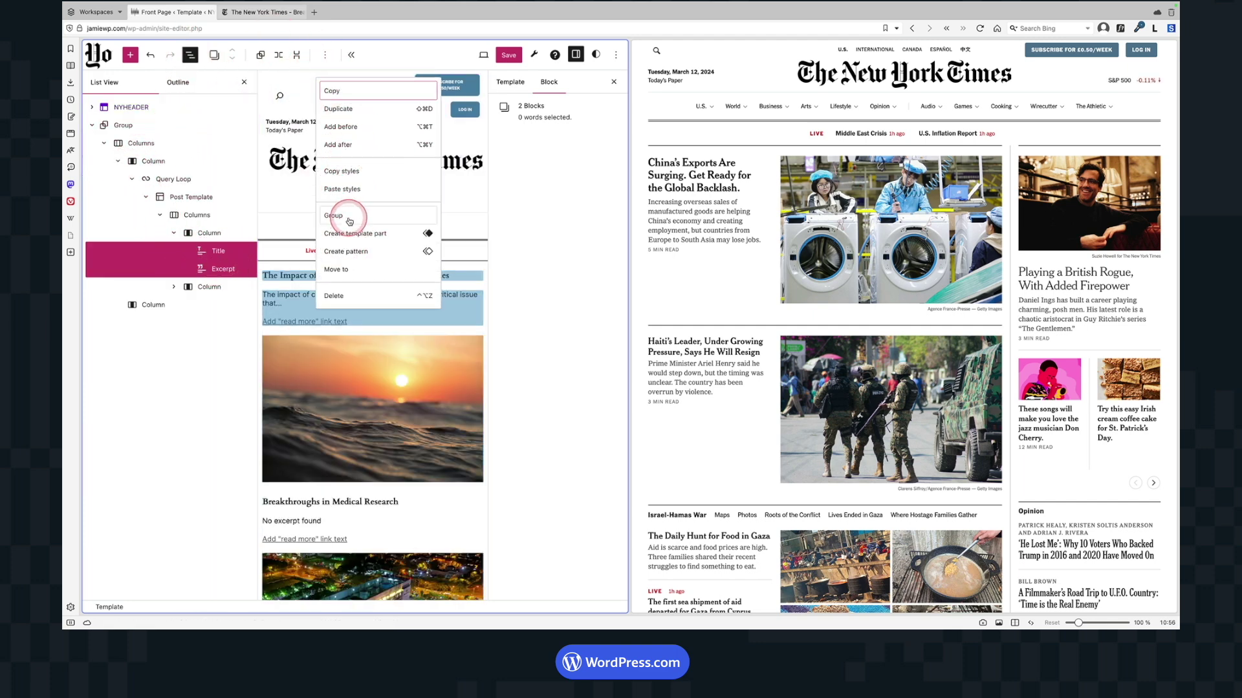
click(349, 216)
click(244, 82)
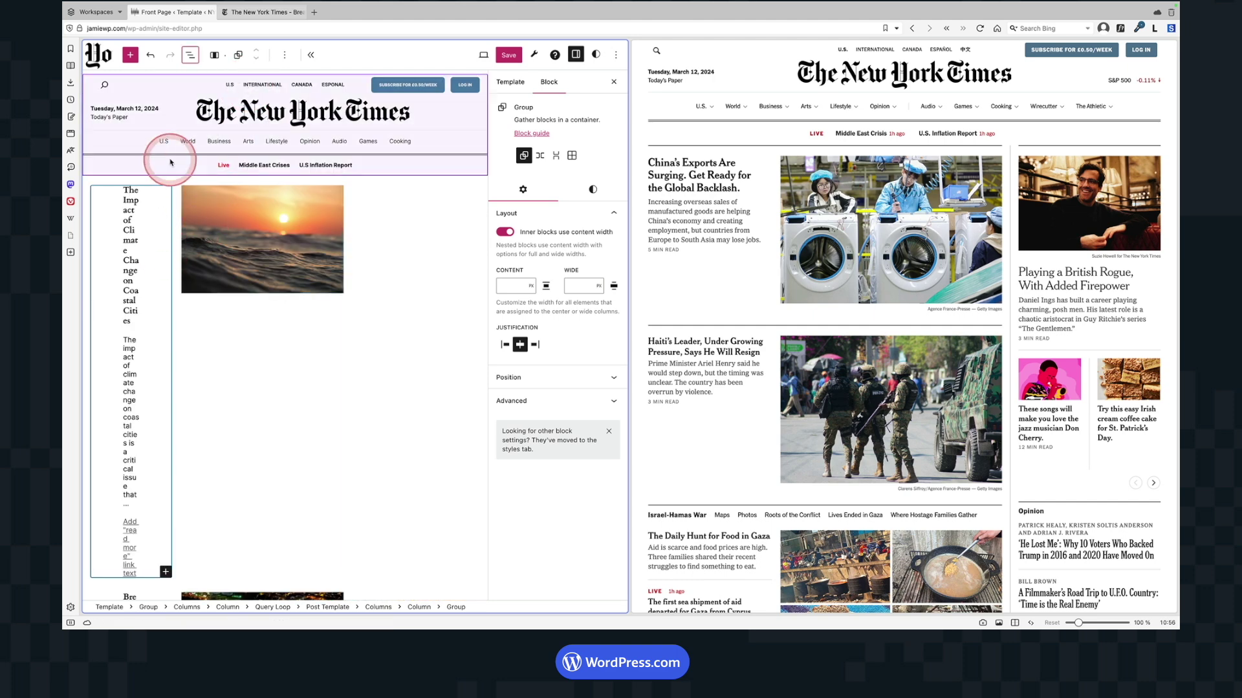
click(504, 232)
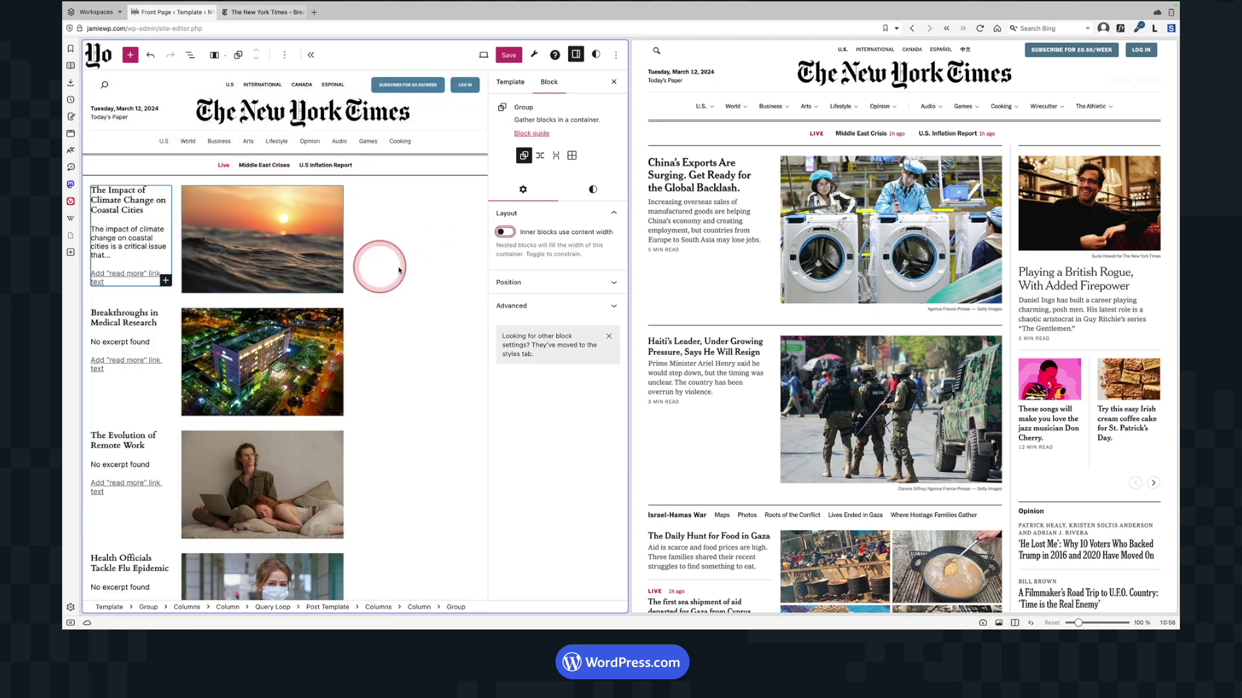
Set the block spacing of the title and excerpt group to 5 px
click(591, 191)
scroll(543, 433, down, 1)
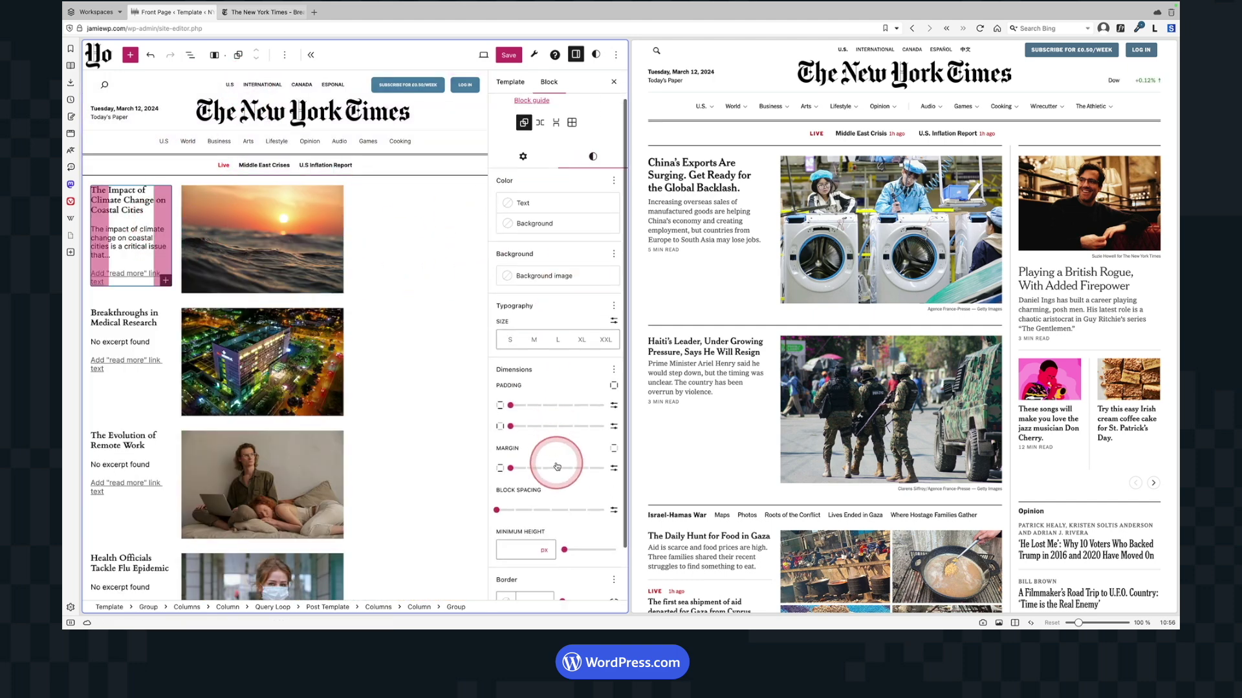
mouse_move(496, 456)
mouse_down()
mouse_move(568, 455)
mouse_move(506, 461)
mouse_up()
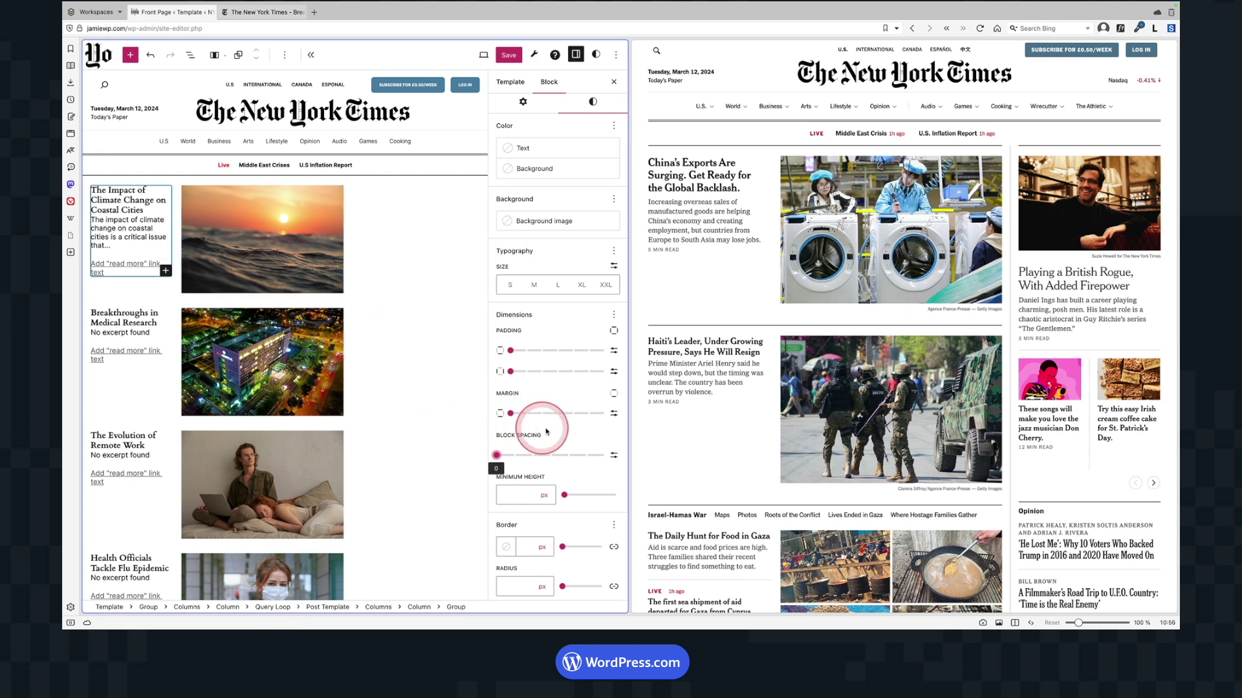
click(614, 455)
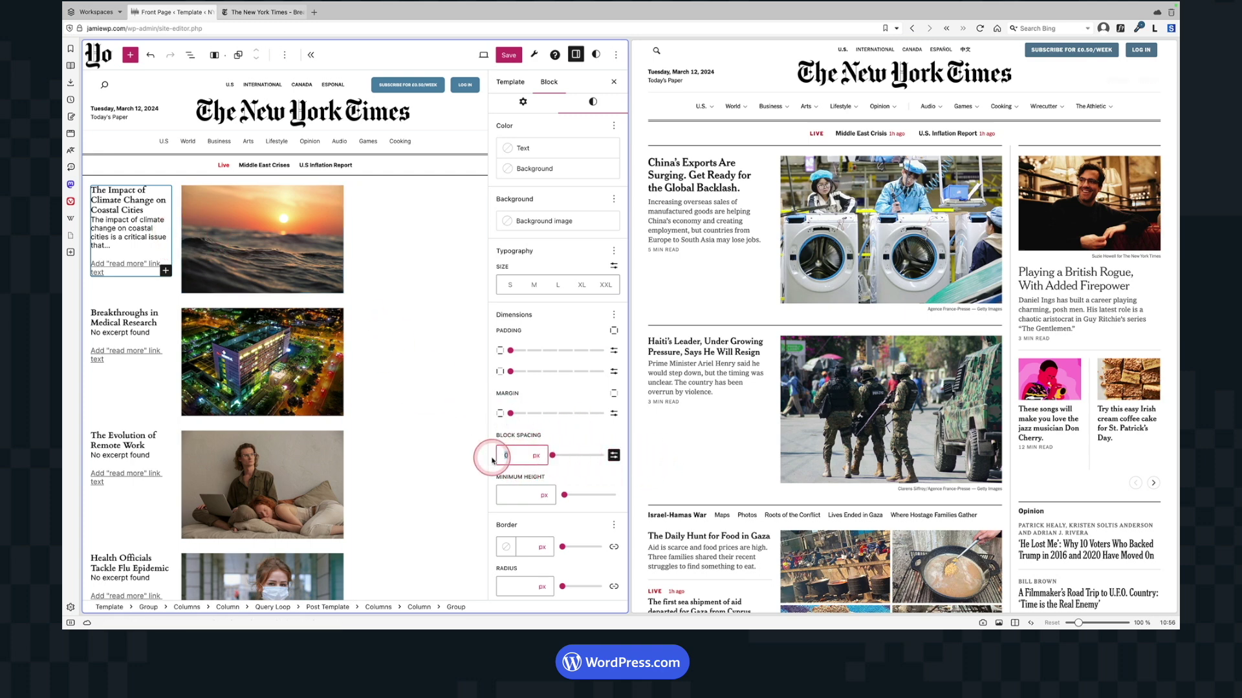
text(5)
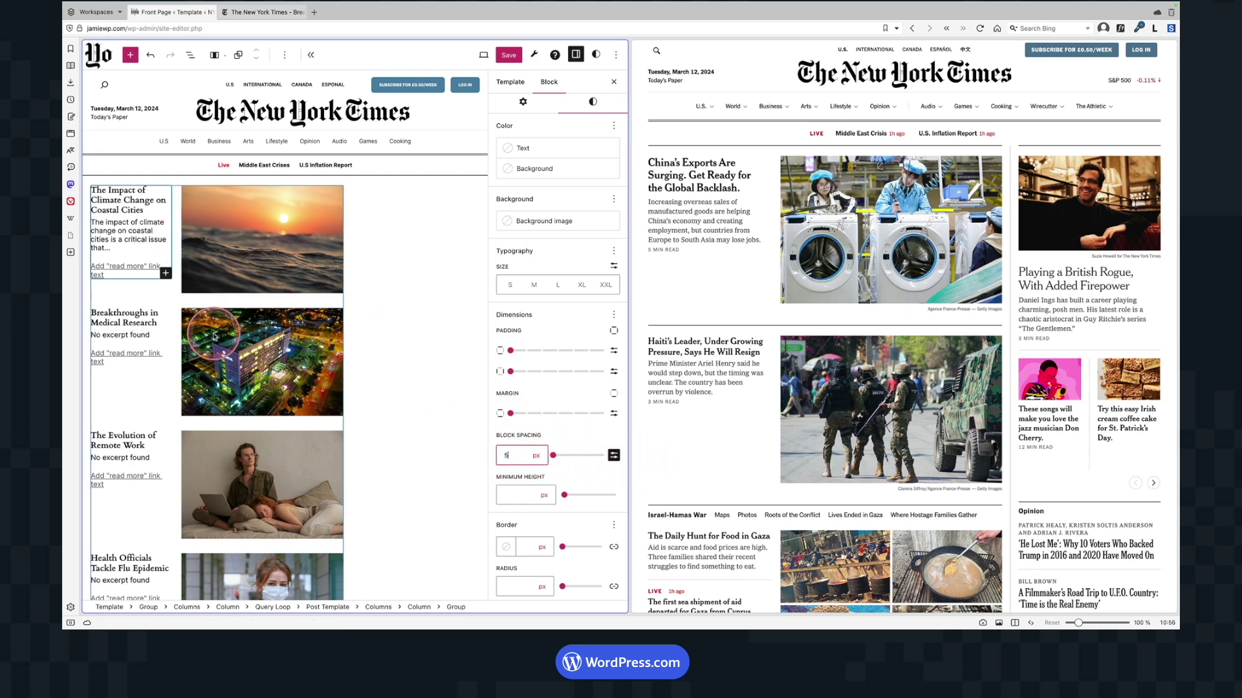
click(120, 212)
click(679, 223)
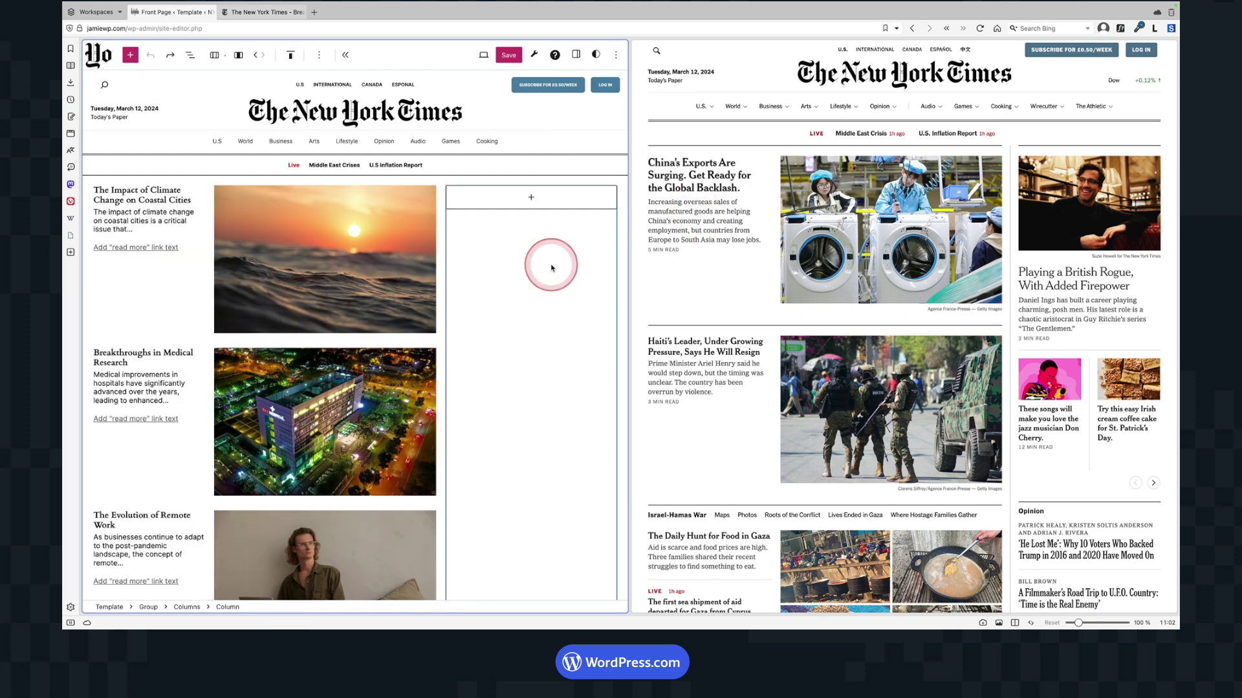
click(193, 179)
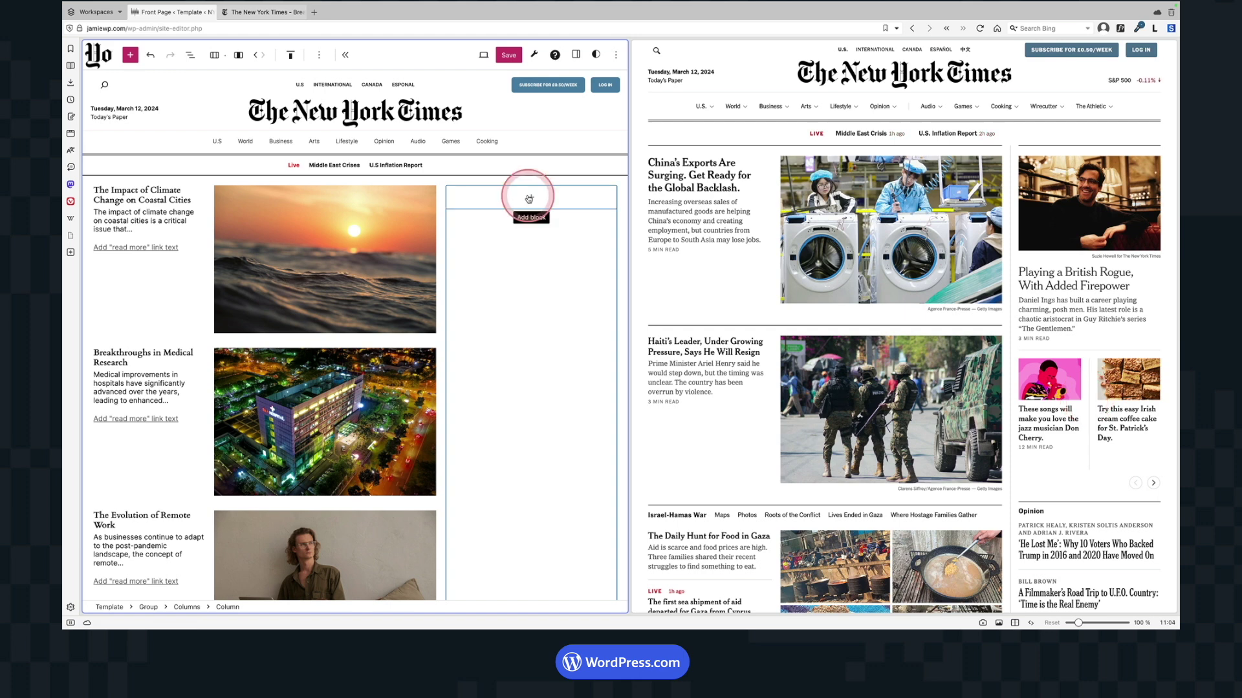
Insert a blank-start Query Loop block in the empty column beside the articles, using the featured image, date and title layout
click(531, 196)
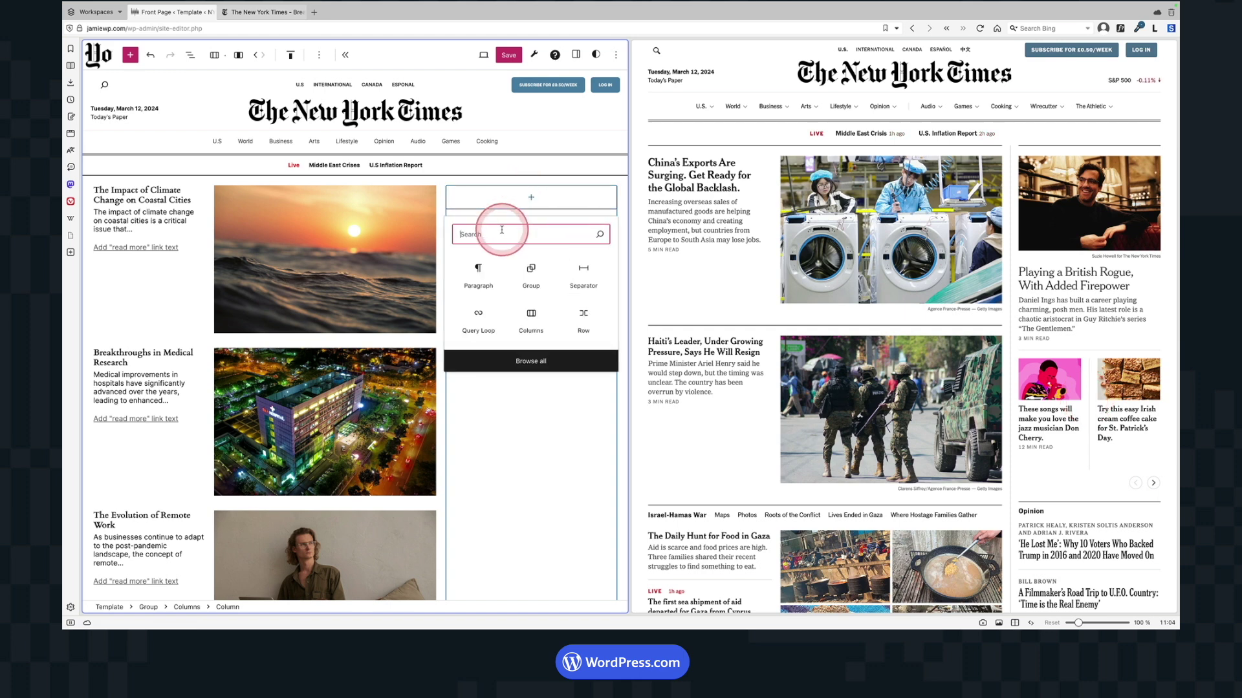
text(query)
click(478, 267)
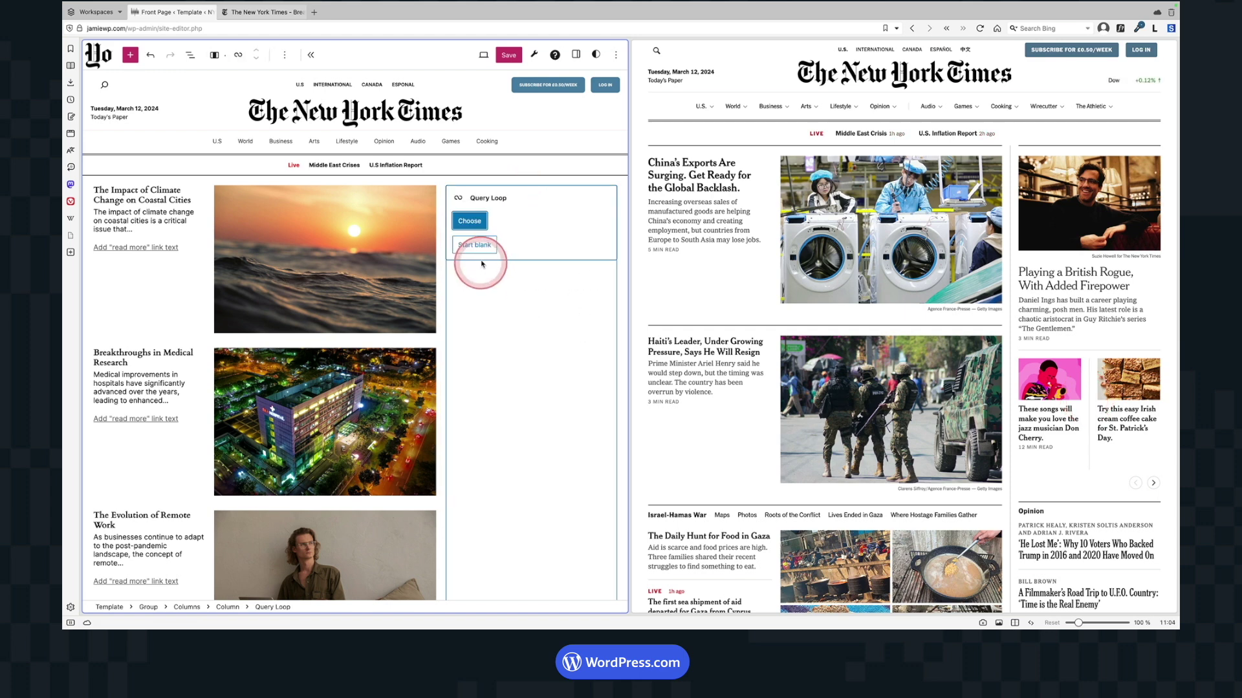
click(477, 246)
click(467, 301)
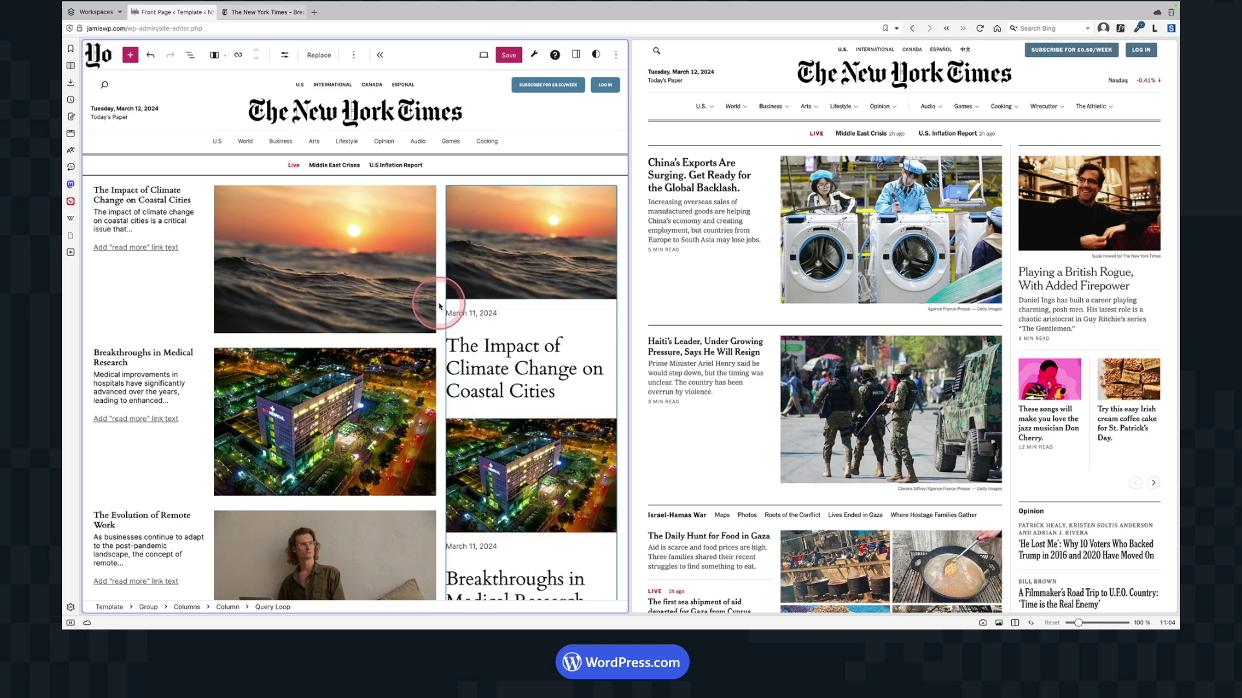
Delete the Date block from the new Query Loop's post template
click(487, 320)
click(486, 315)
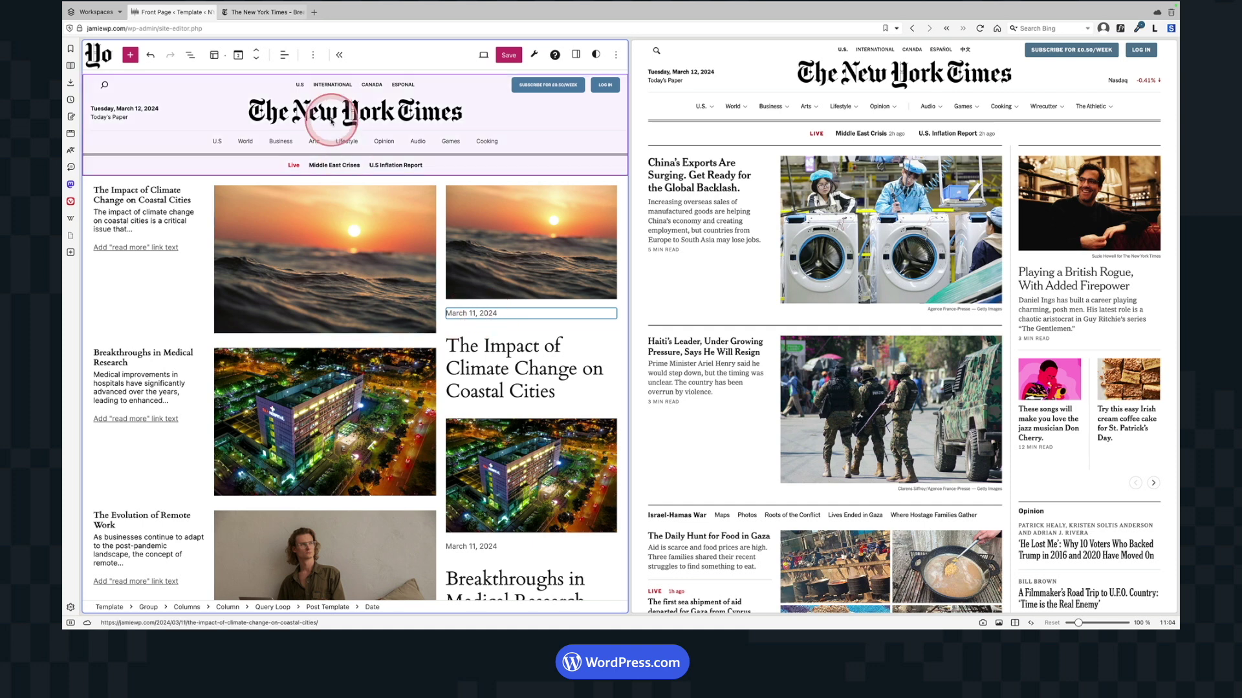
click(313, 55)
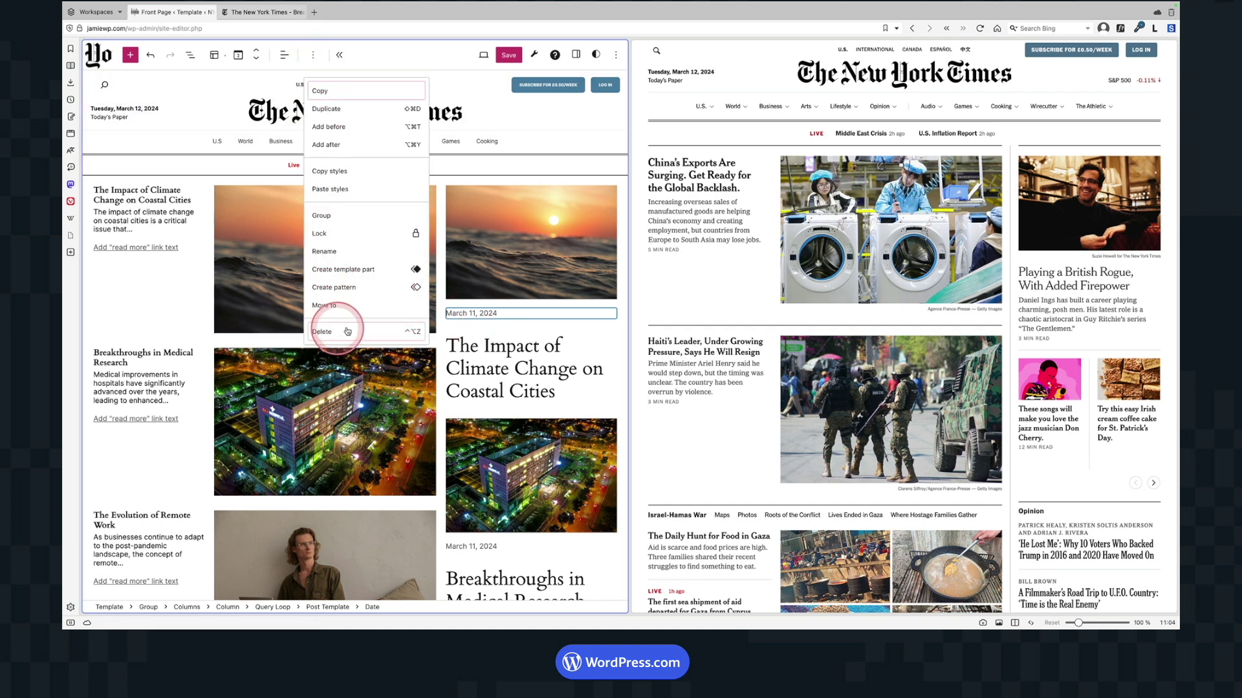
click(327, 330)
Add an Excerpt block below the post title in the new Query Loop
click(517, 349)
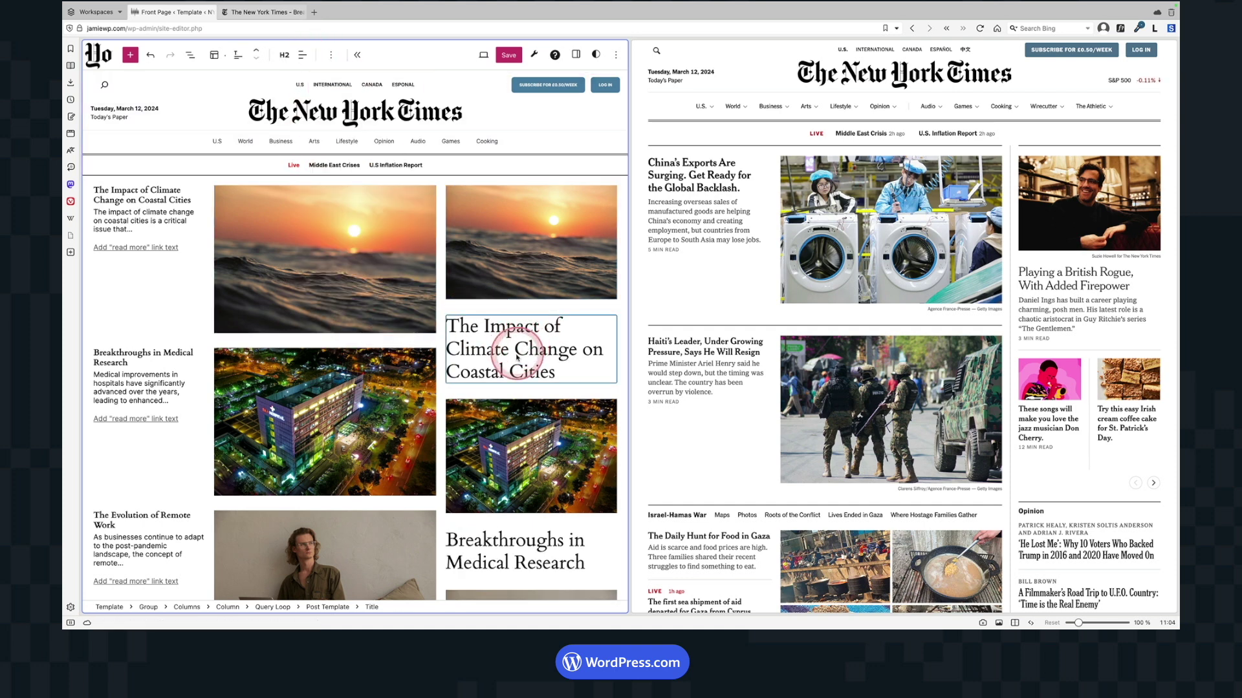
click(555, 373)
key(Return)
text(/post)
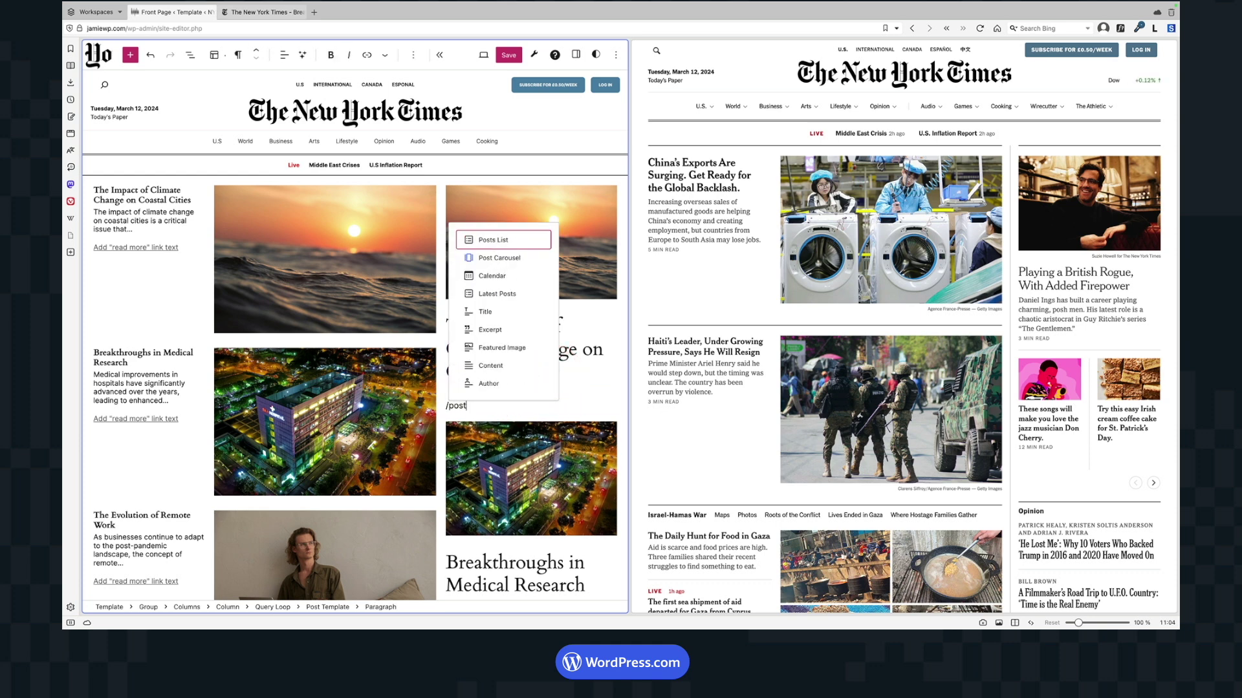
key(BackSpace)
key(BackSpace)
key(BackSpace)
key(BackSpace)
text(ex)
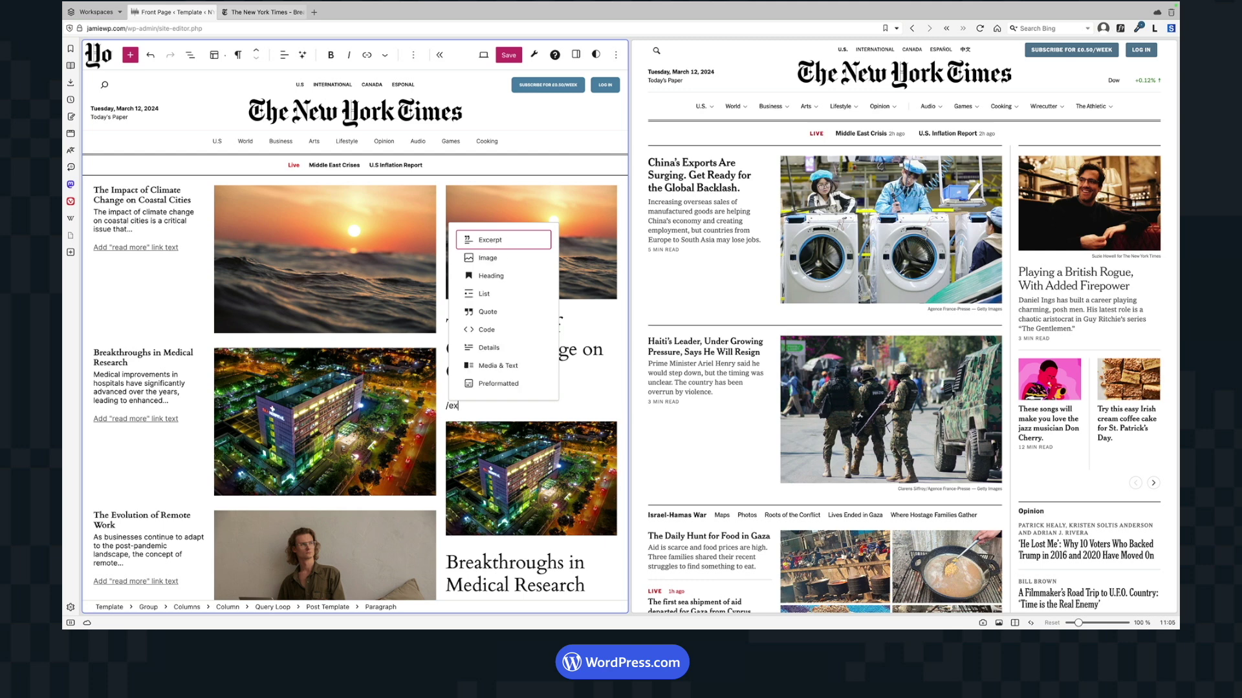
click(495, 240)
Set the new Query Loop to show 1 item per page with an offset of 2
click(524, 433)
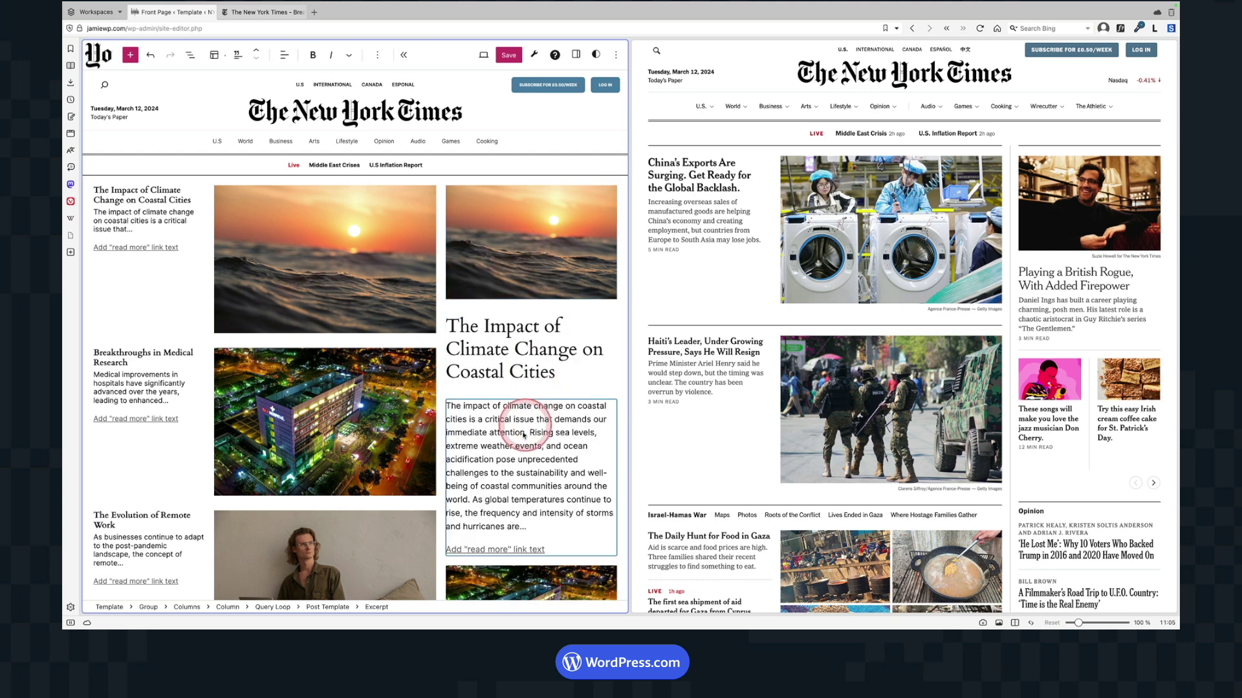
click(524, 206)
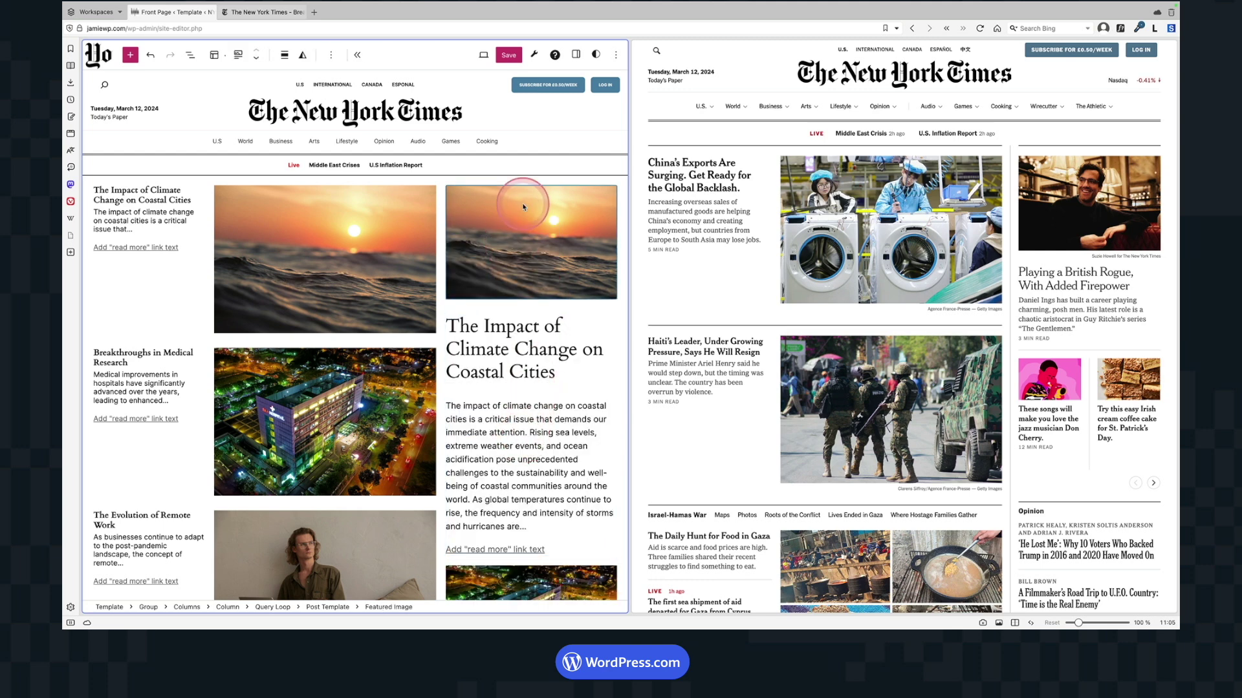
click(214, 56)
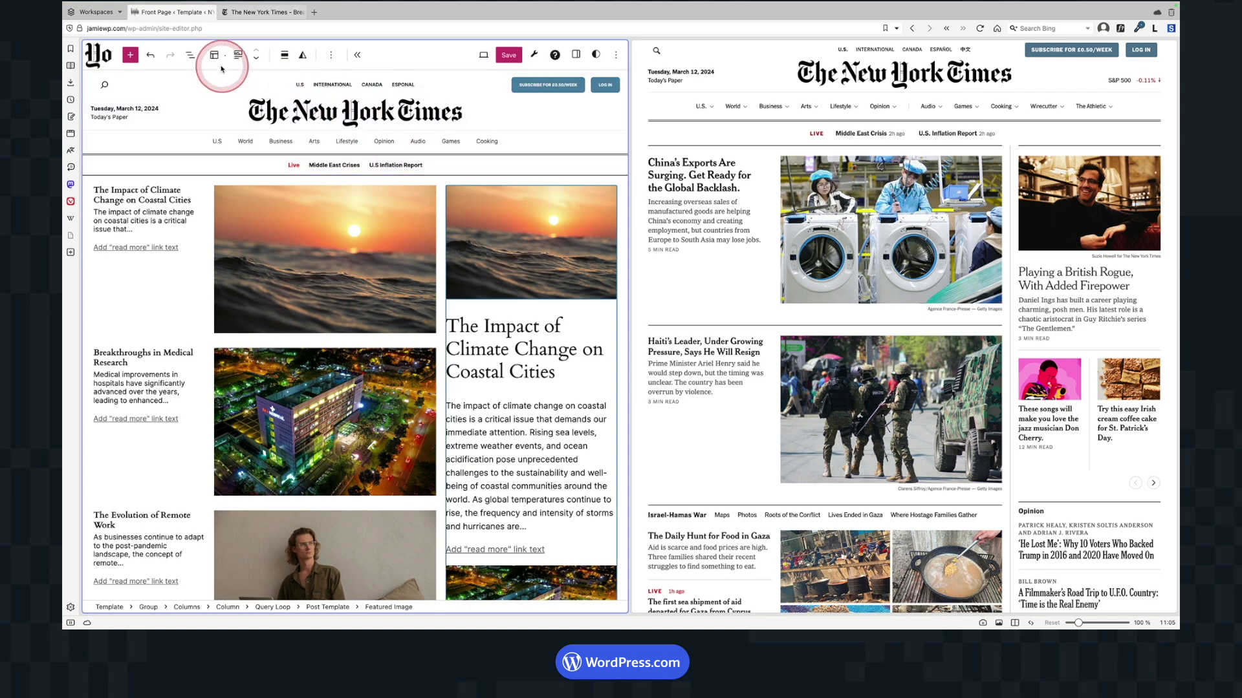
click(187, 56)
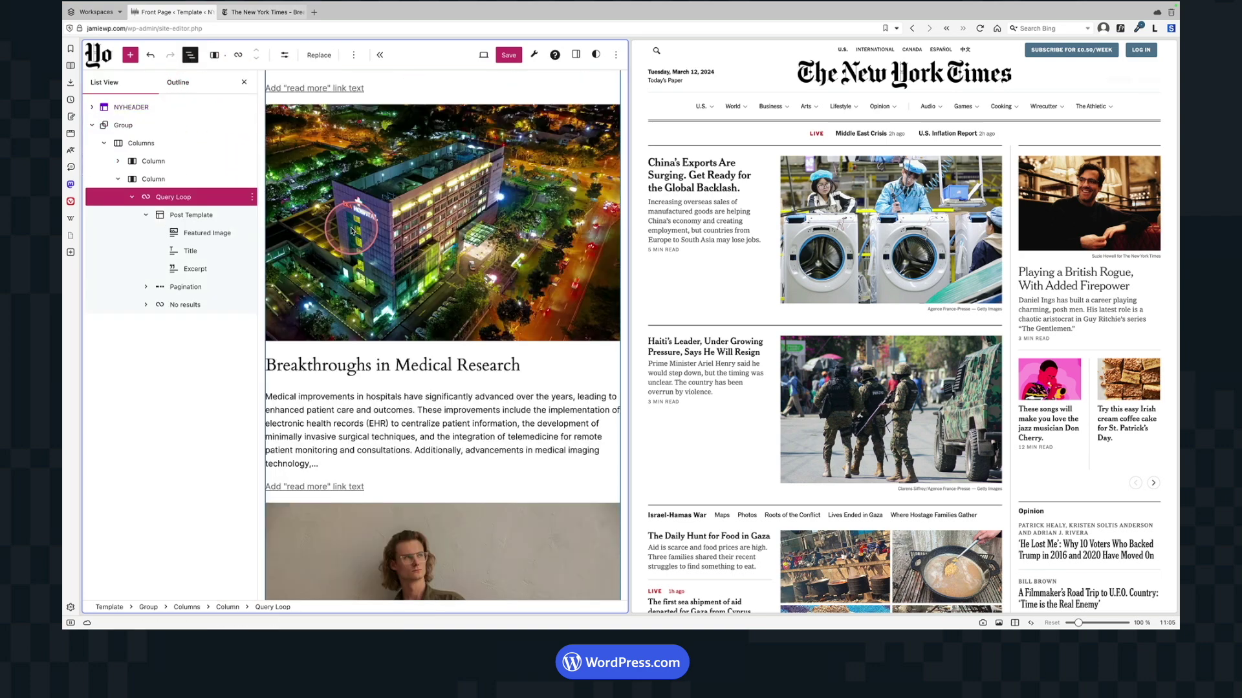
click(285, 57)
click(365, 91)
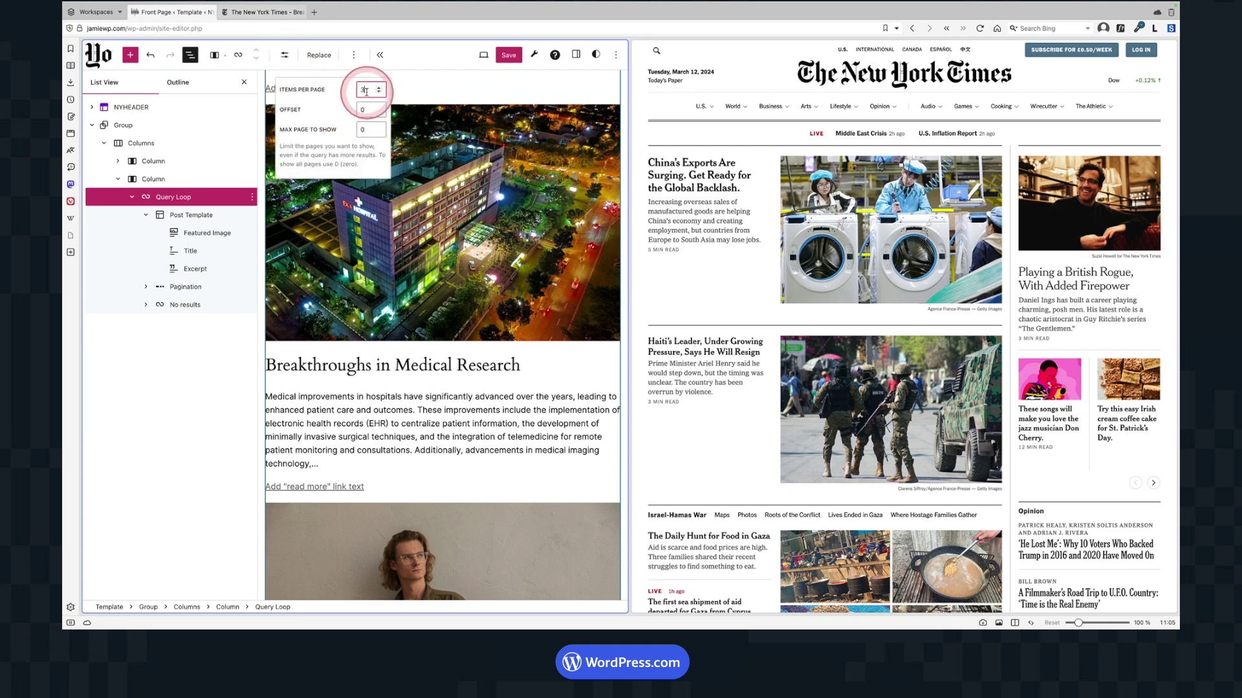
text(1)
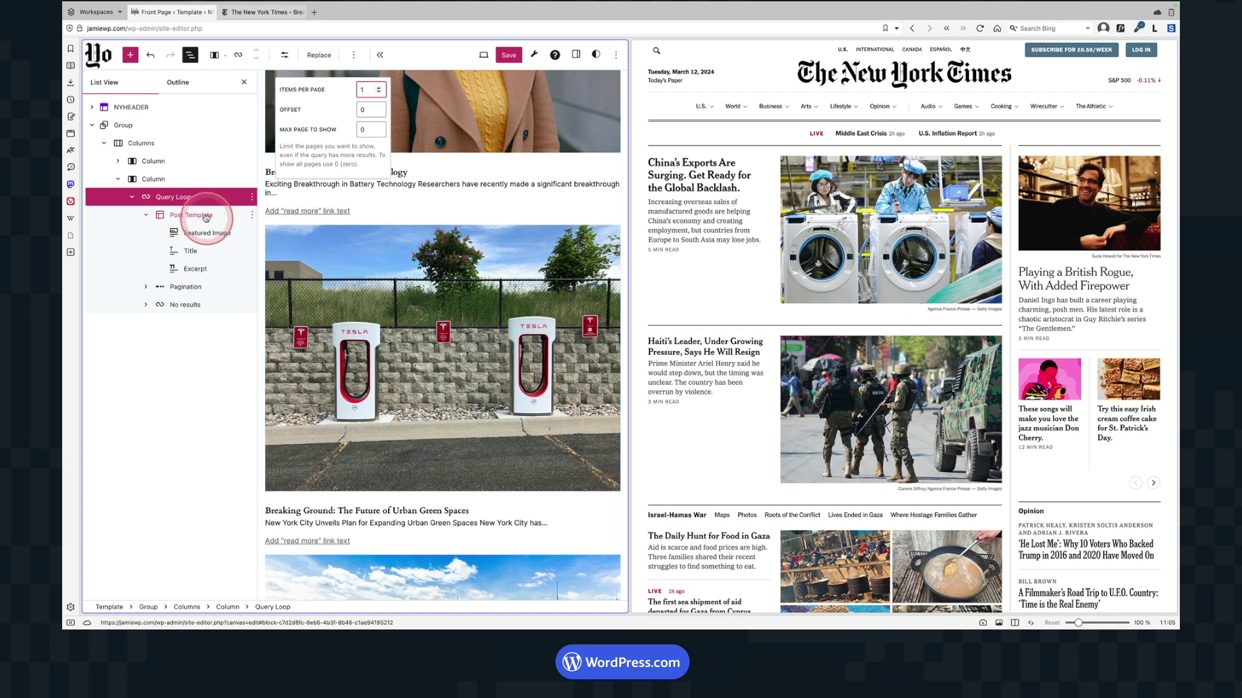
click(362, 110)
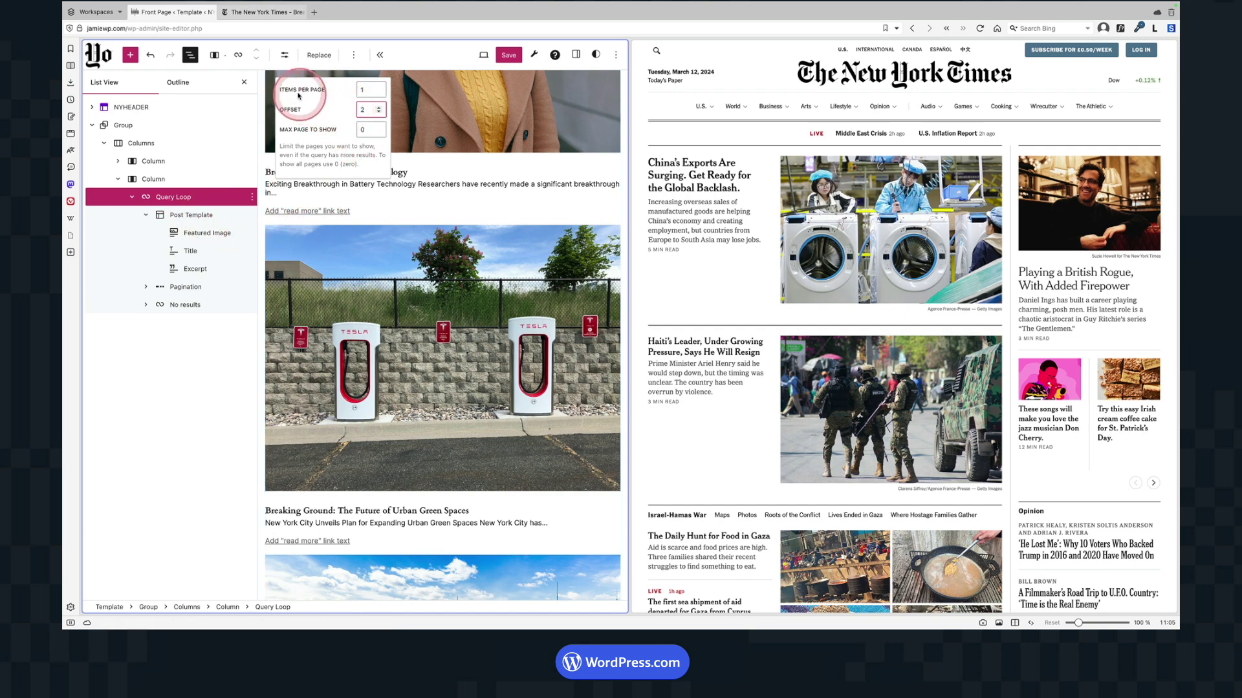
click(244, 80)
scroll(401, 272, up, 7)
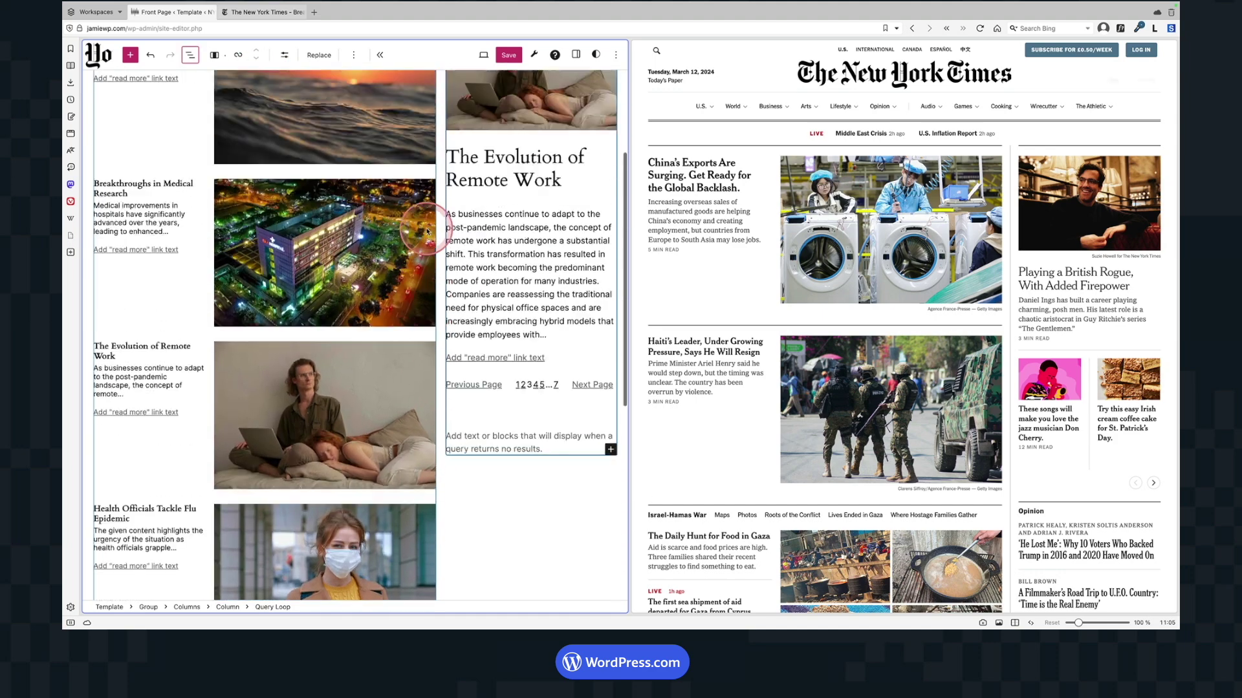
scroll(315, 409, down, 5)
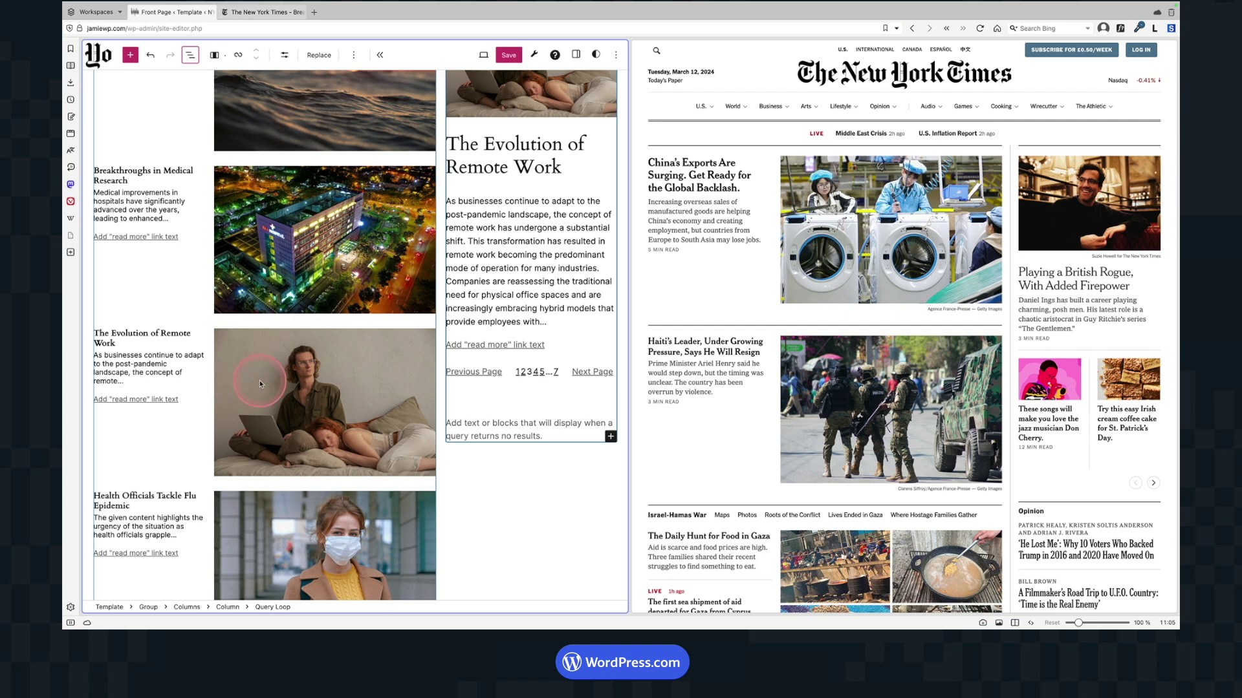
scroll(259, 381, up, 3)
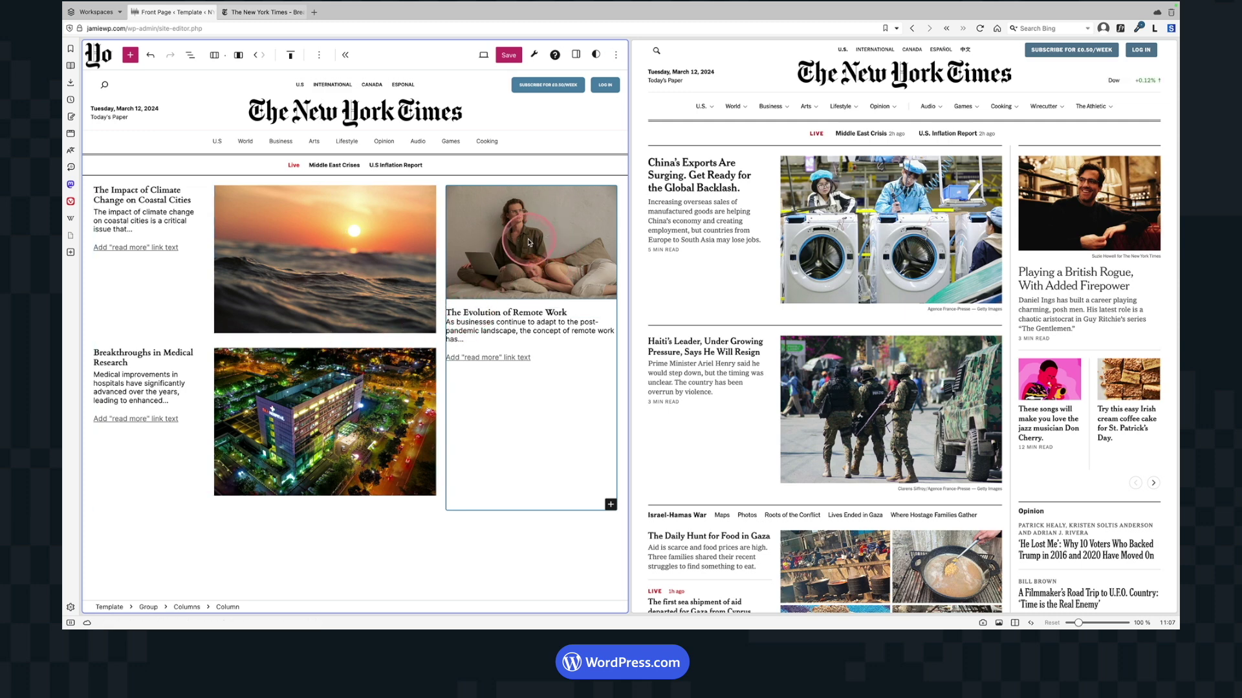
Examine the live page's narrow-screen layout from the header and lead articles down to the Opinion section
click(1051, 397)
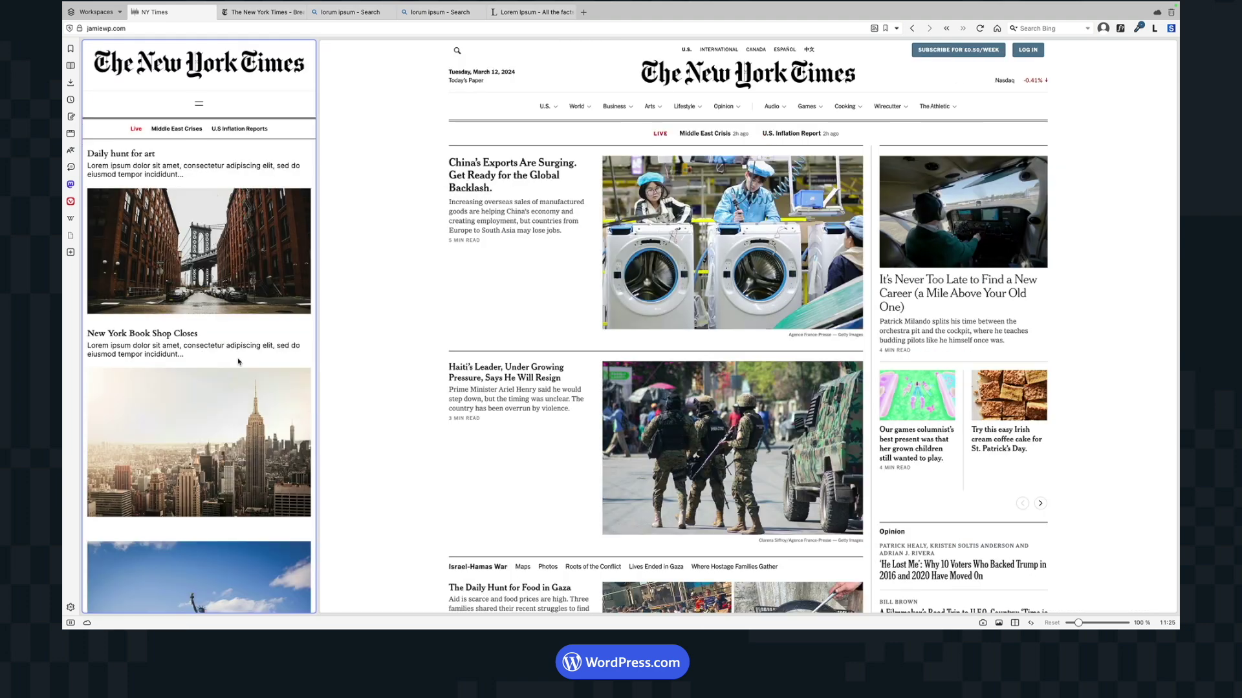
click(194, 268)
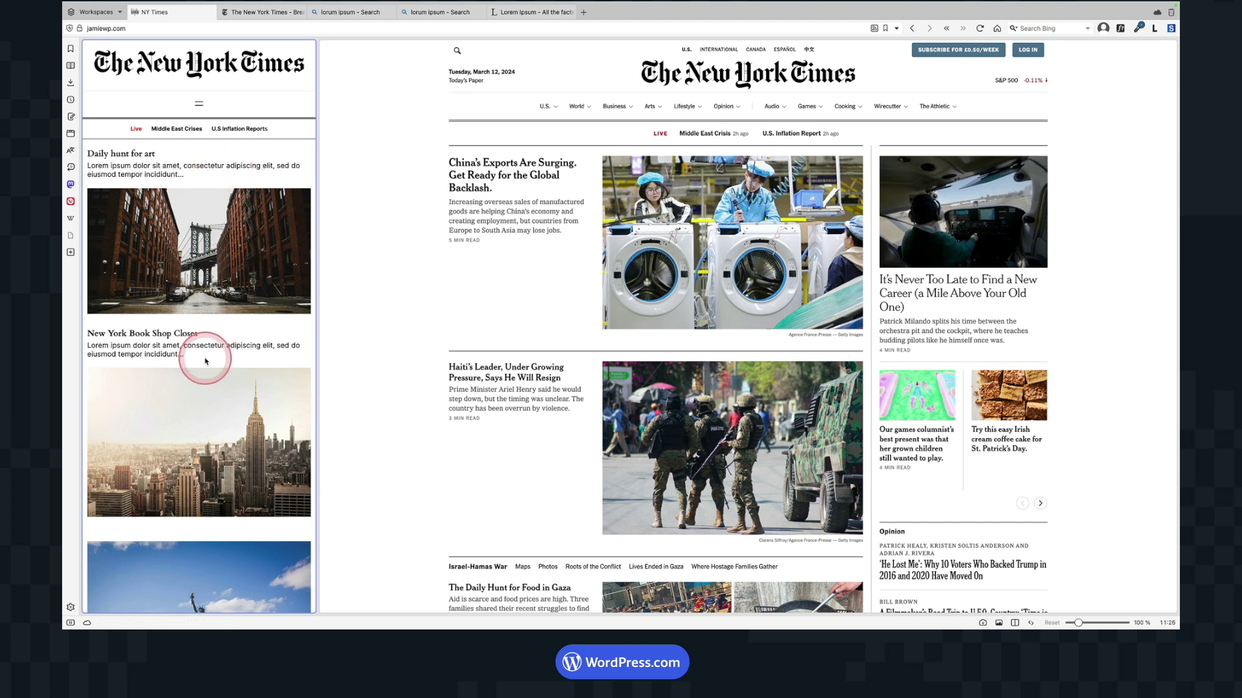
scroll(212, 393, down, 15)
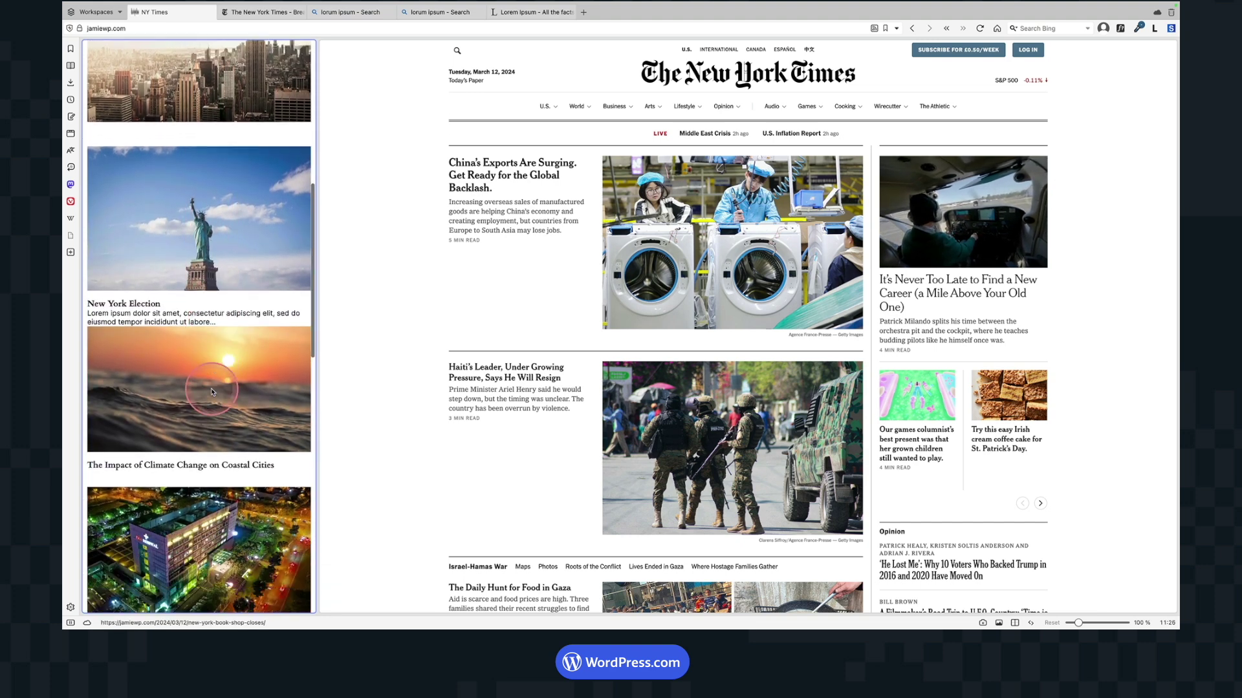
scroll(212, 392, down, 5)
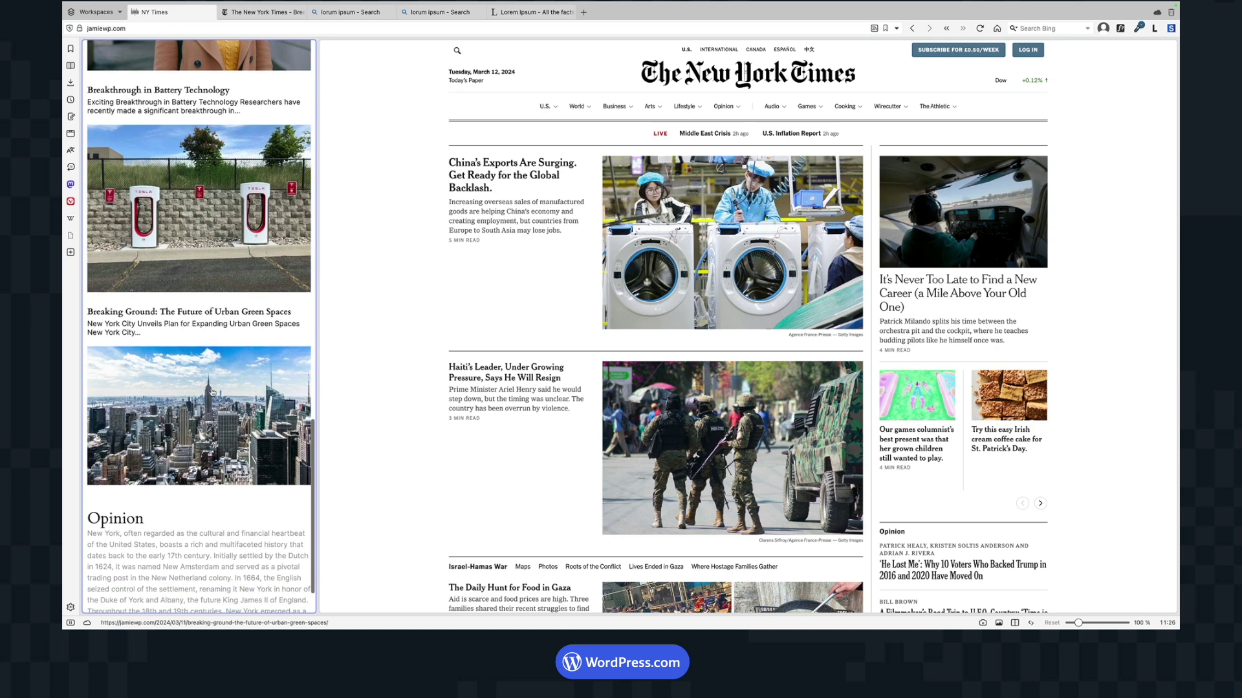
scroll(212, 393, up, 20)
scroll(212, 392, down, 1)
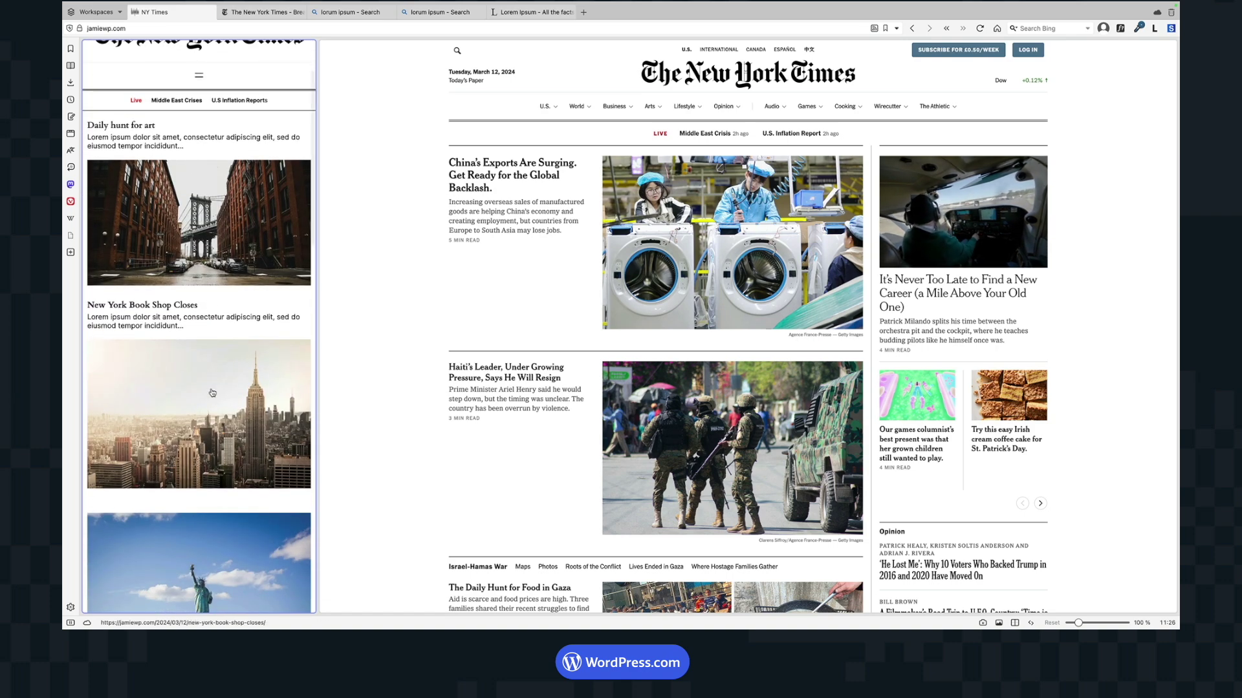